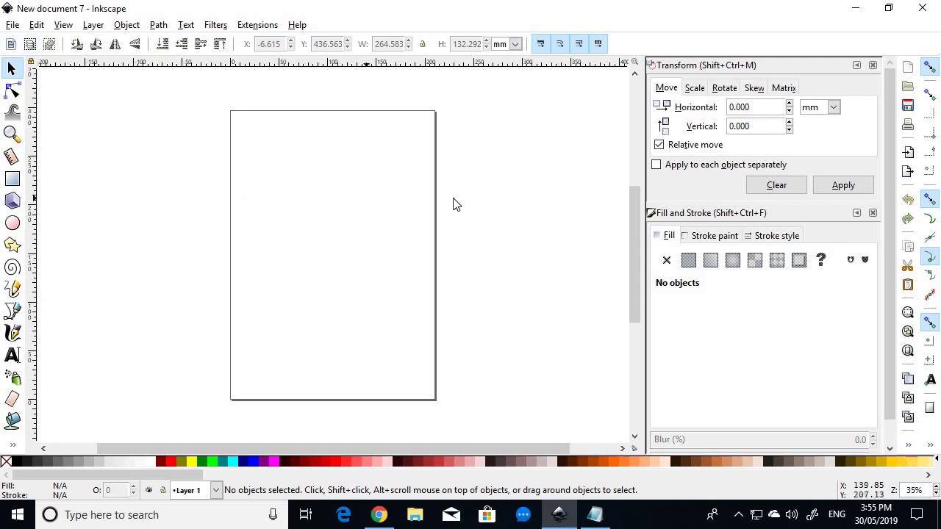
Open the document properties and set the custom page size units to px
click(18, 27)
click(117, 264)
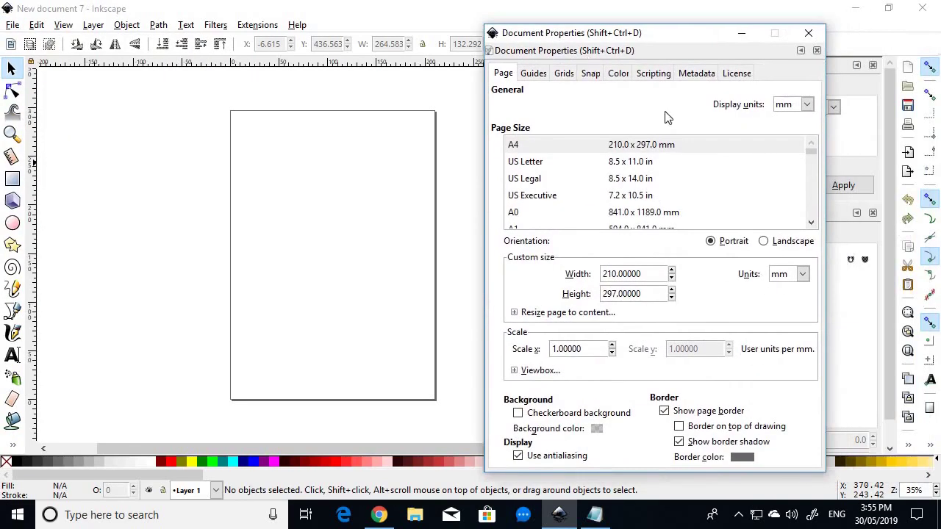
click(804, 275)
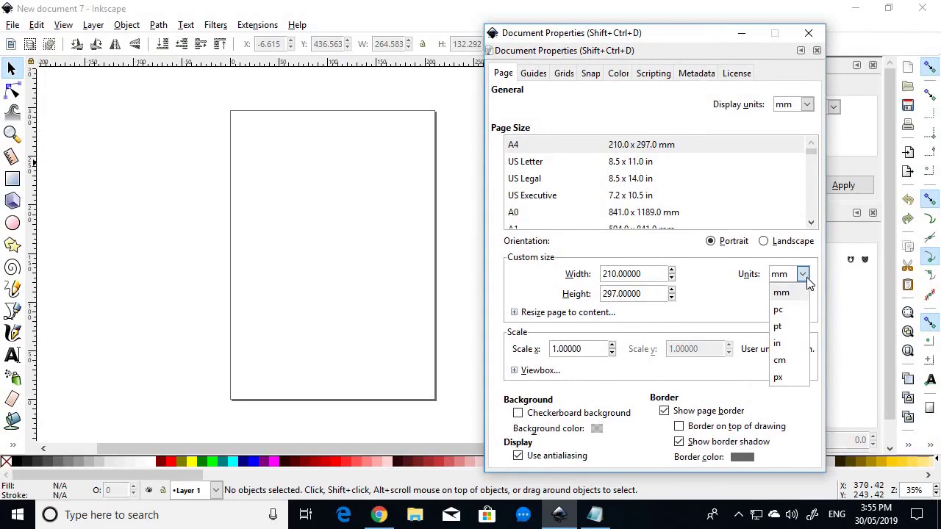
click(786, 380)
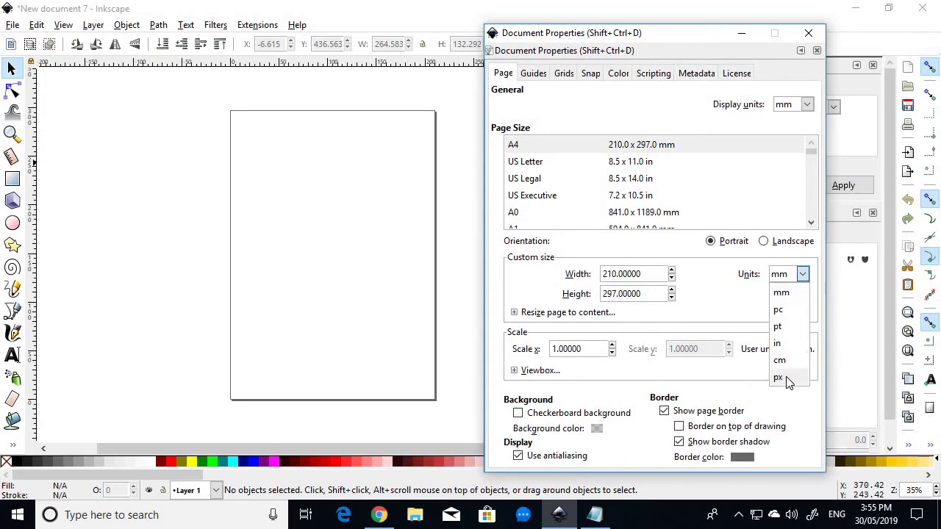
click(787, 379)
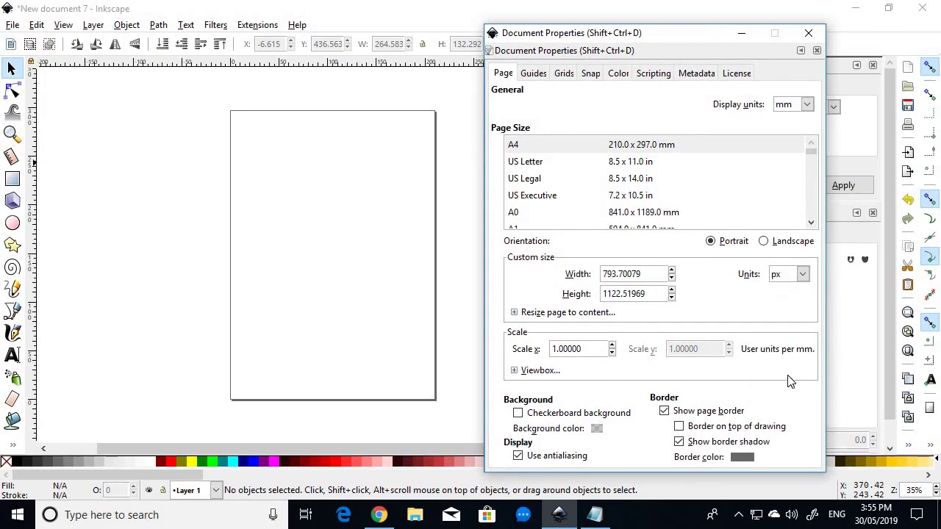
Set the custom page size to 10080 px wide and 5040 px high
double_click(604, 274)
text(10080)
key(Tab)
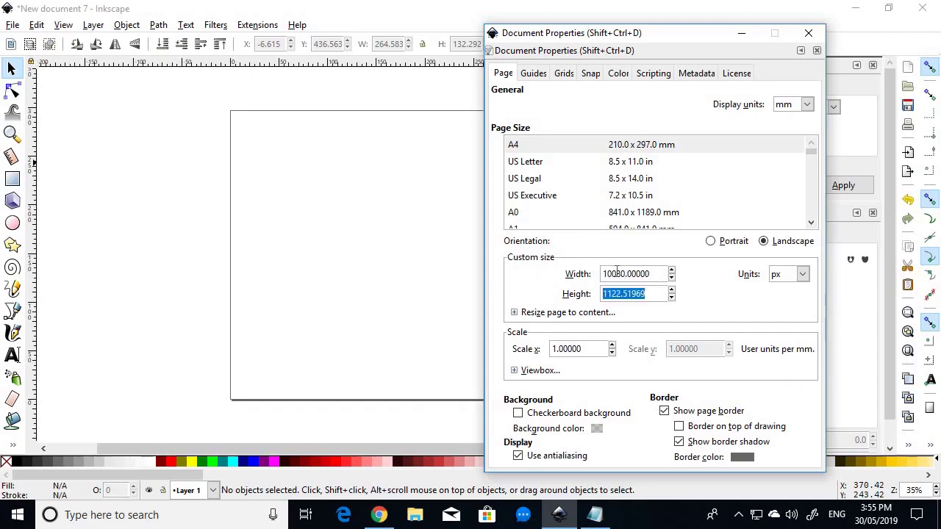
text(54)
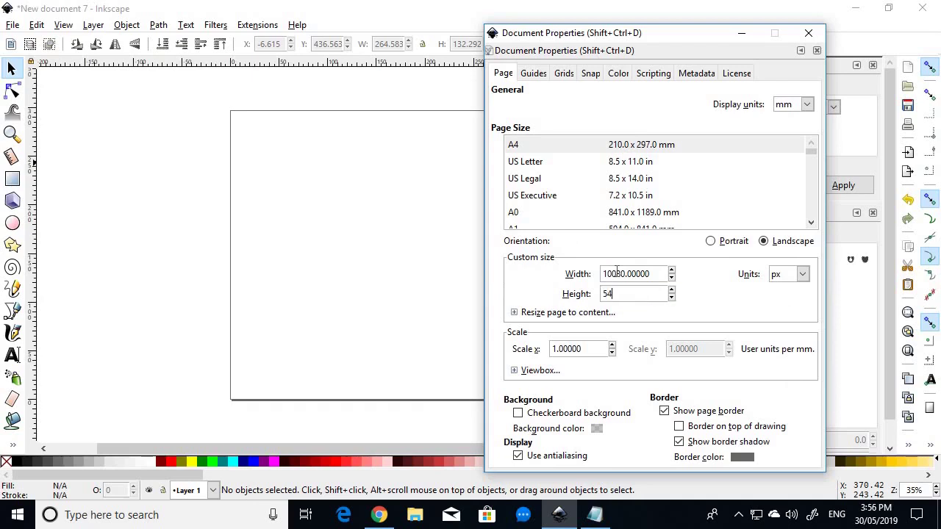
text(05)
key(BackSpace)
key(BackSpace)
key(BackSpace)
text(040)
key(Tab)
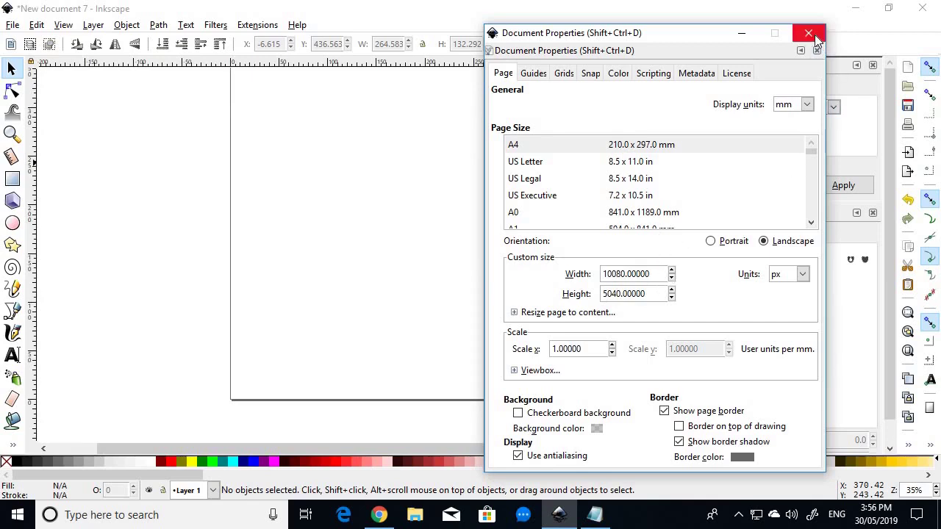
Turn off the page border shadow and close the document properties
click(679, 443)
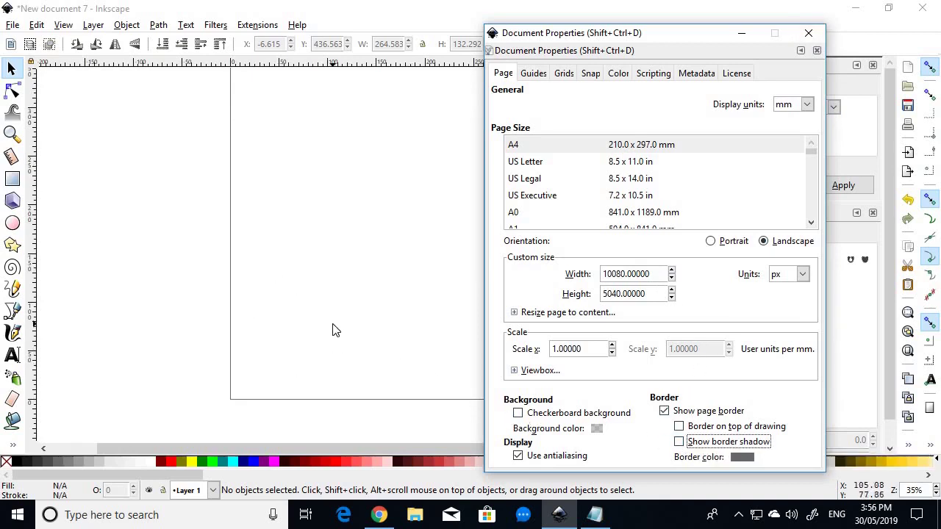
scroll(333, 325, down, 6)
drag(407, 256, 207, 290)
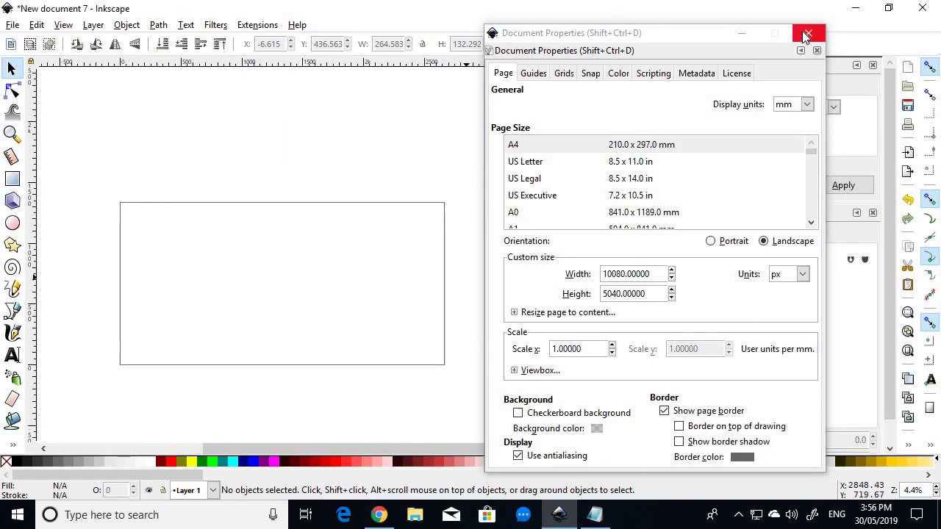
click(808, 34)
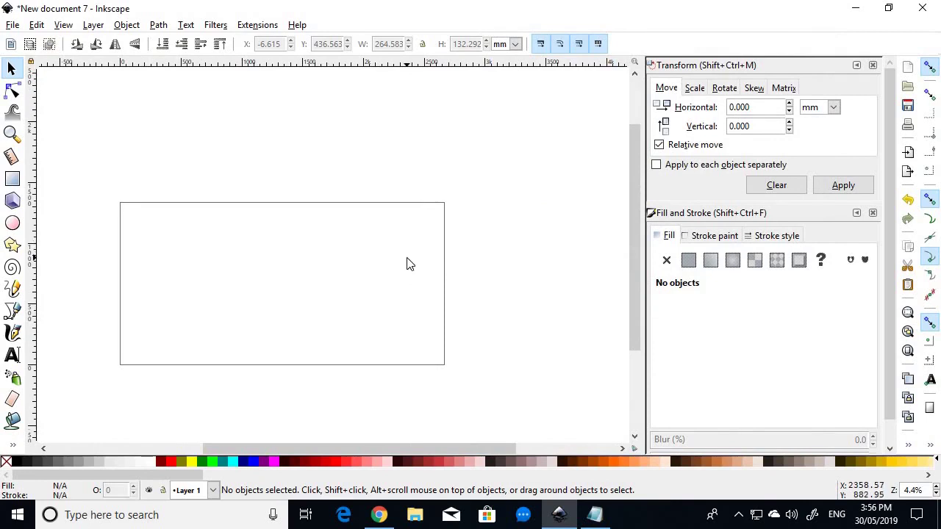
ctrl+scroll(156, 255, down, 1)
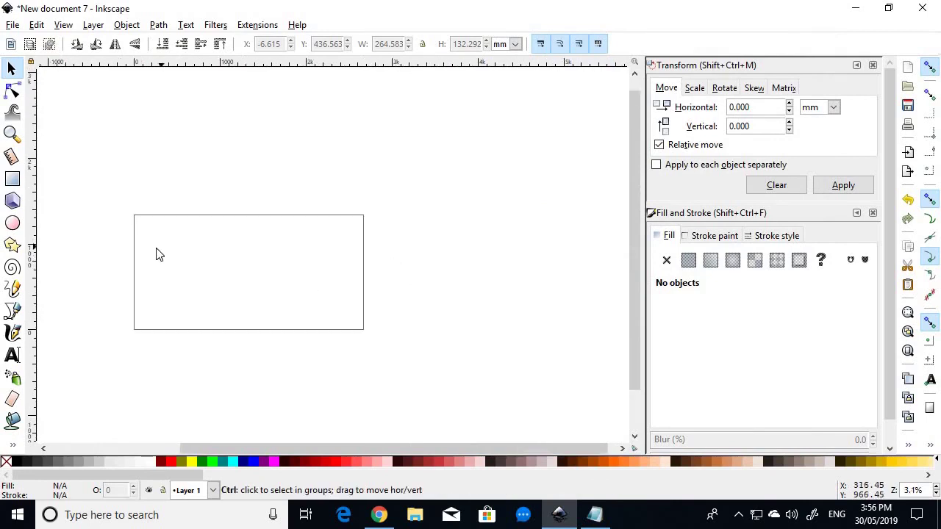
ctrl+scroll(152, 256, up, 2)
ctrl+scroll(161, 256, down, 1)
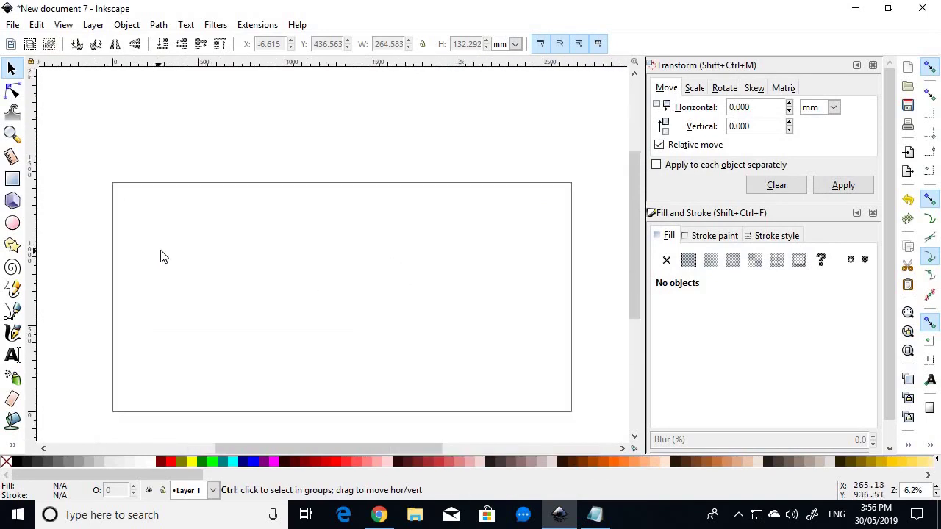
Open the existing file Union Jack in Inkscape.svg
click(15, 25)
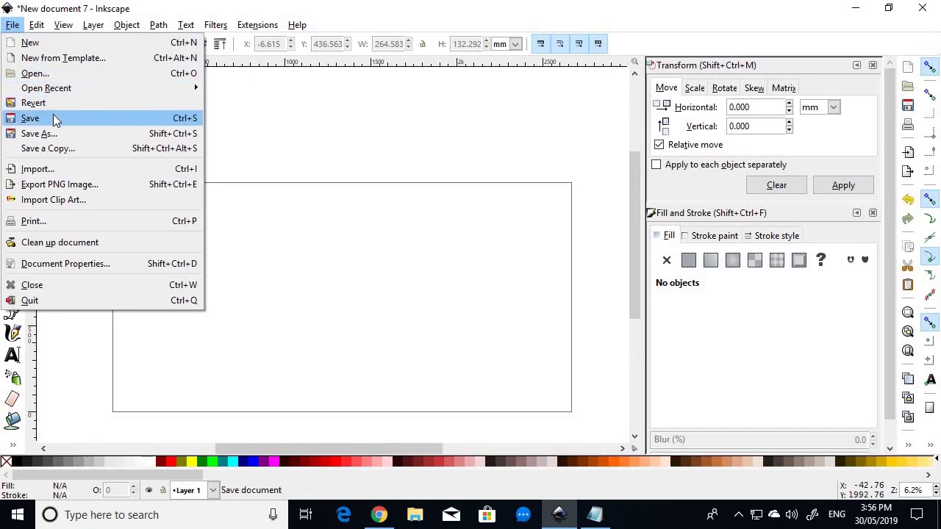
click(61, 75)
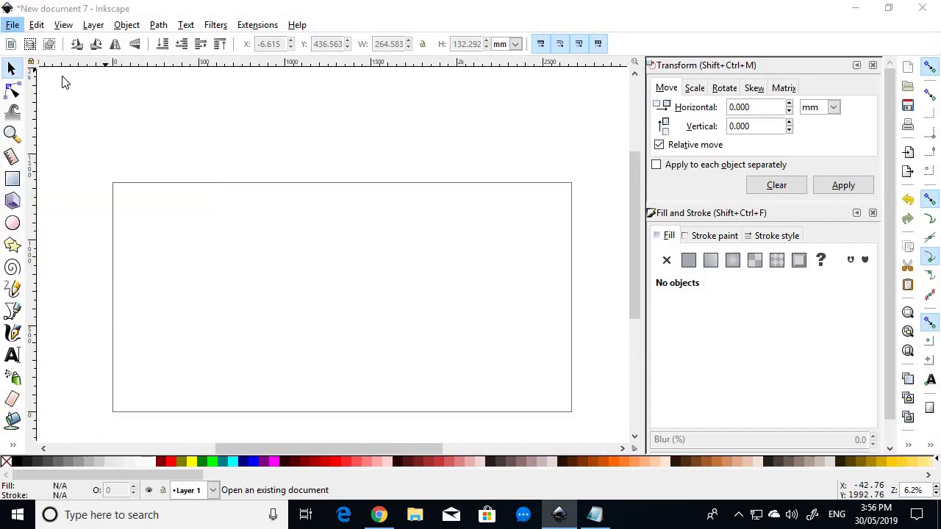
double_click(176, 105)
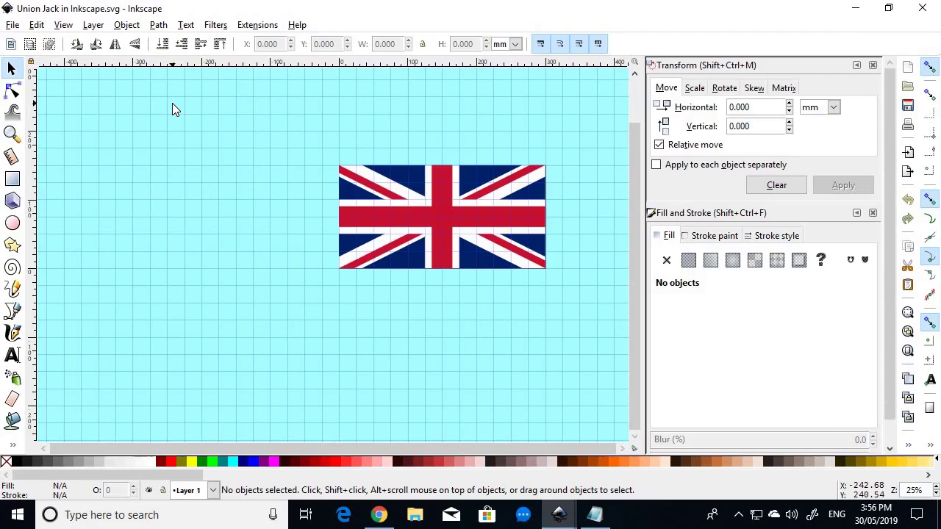
Copy all objects of the Union Jack and paste them into the new 10080 by 5040 px document
key(ctrl+a)
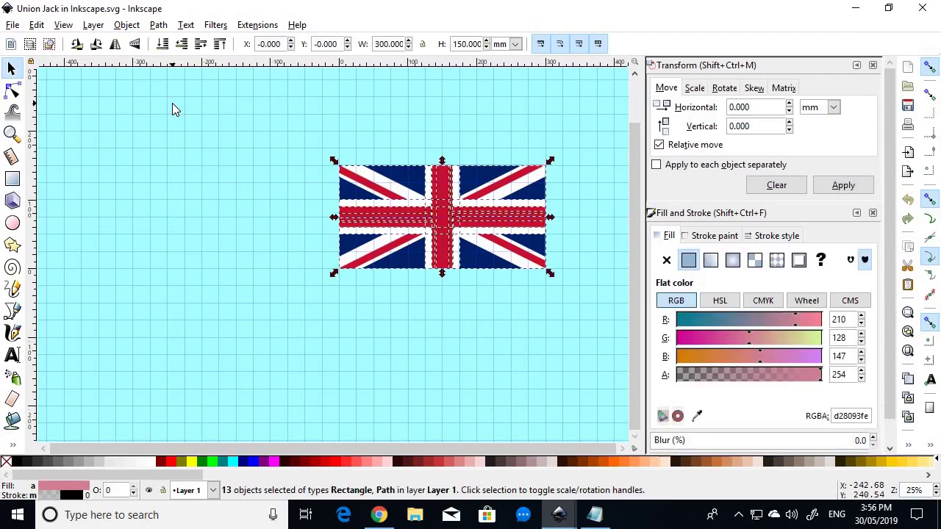
click(262, 197)
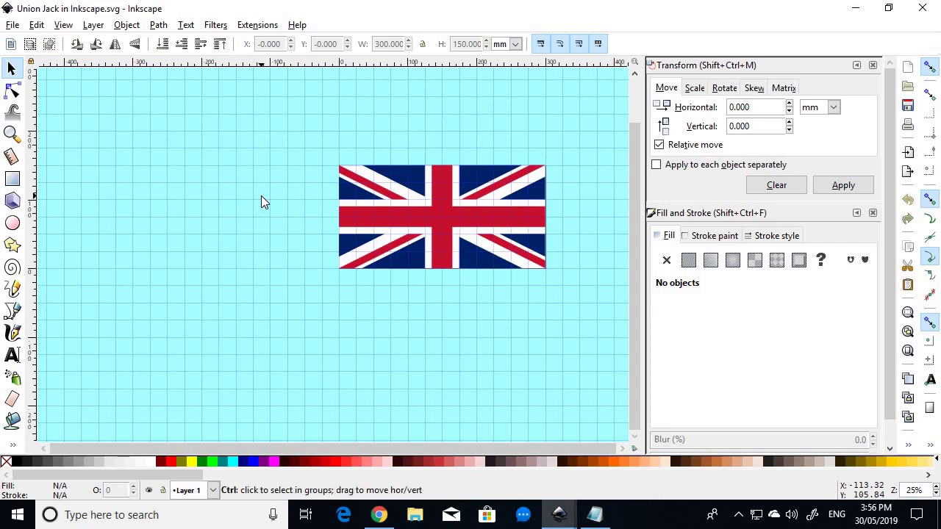
key(ctrl+n)
key(ctrl)
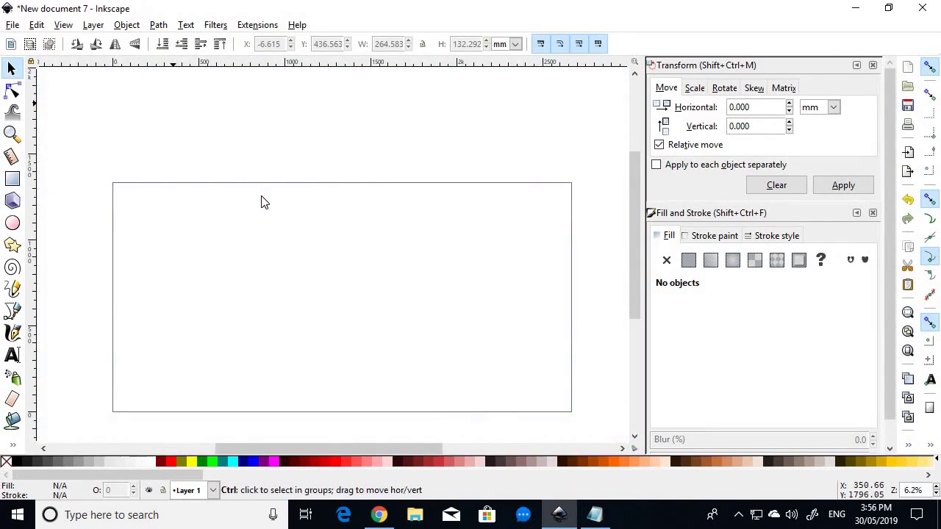
key(ctrl+v)
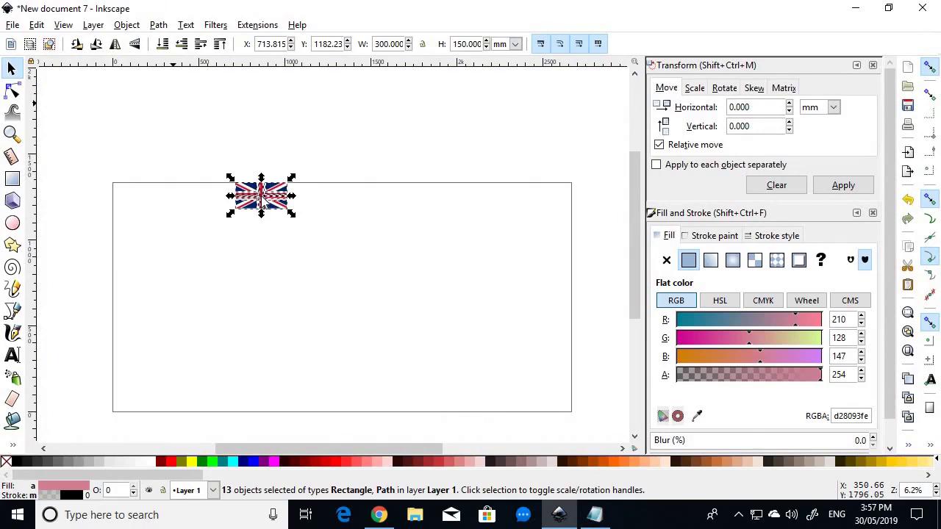
Switch the object measurement units to px and position the pasted Union Jack at X 0, Y 2520
click(516, 44)
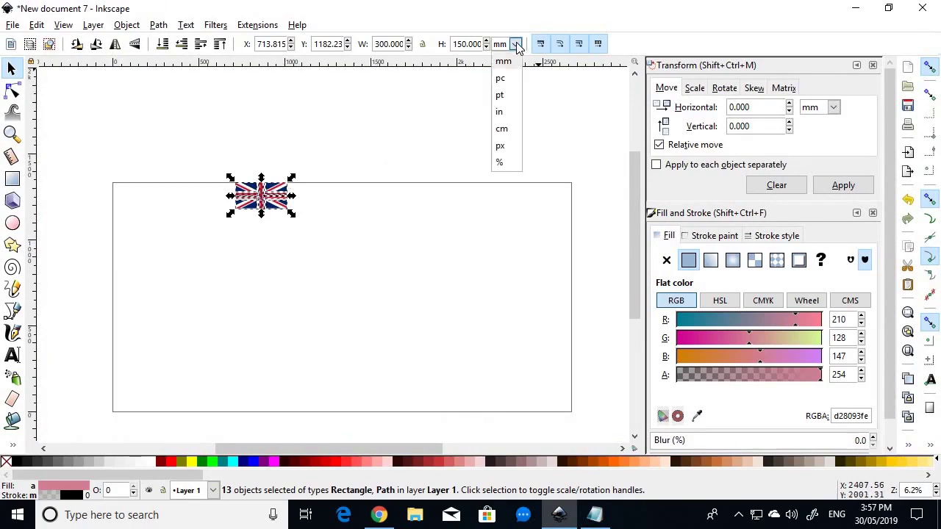
click(501, 147)
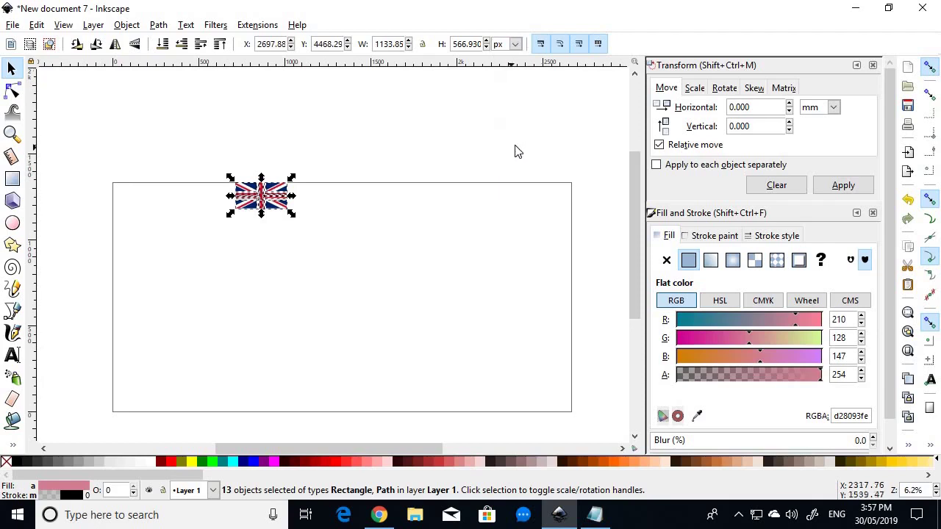
click(266, 44)
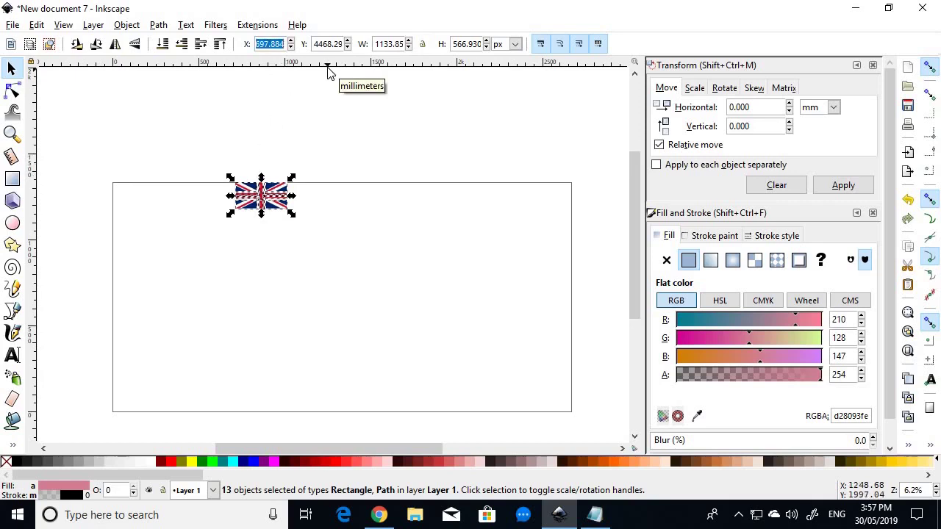
text(0)
key(Tab)
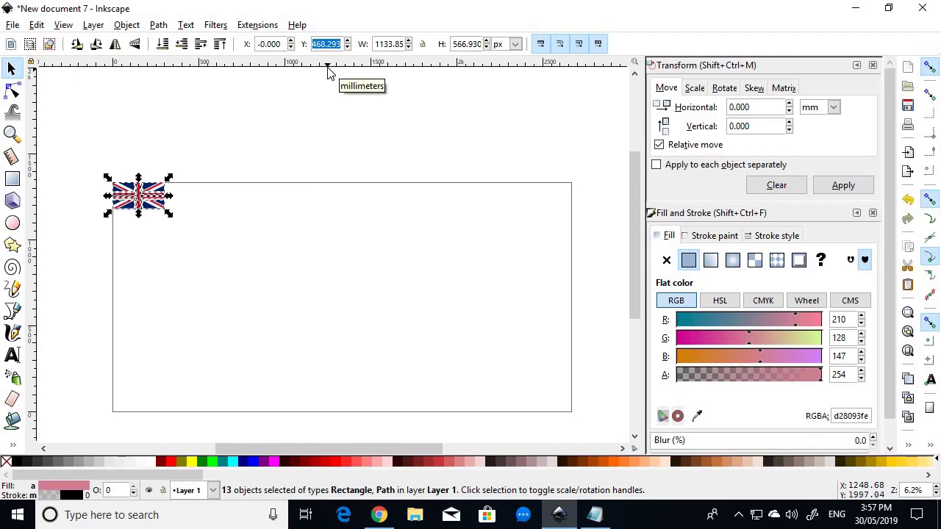
text(2520)
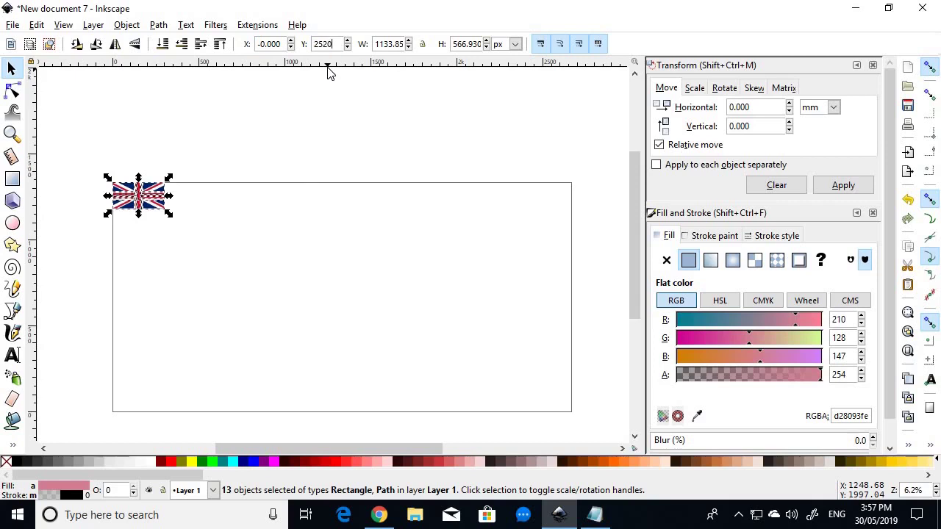
key(Tab)
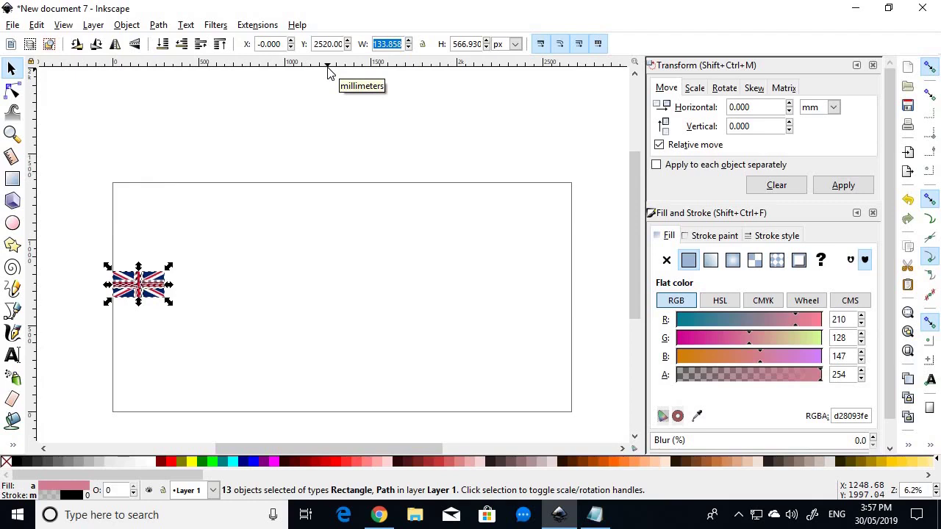
Resize the Union Jack to 5040 px wide and 2520 px high, then deselect it
text(5040)
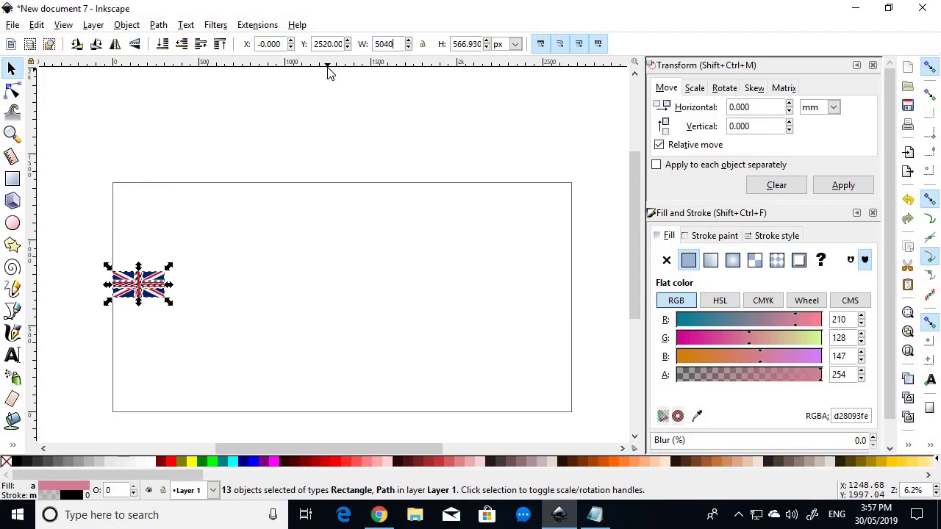
key(Tab)
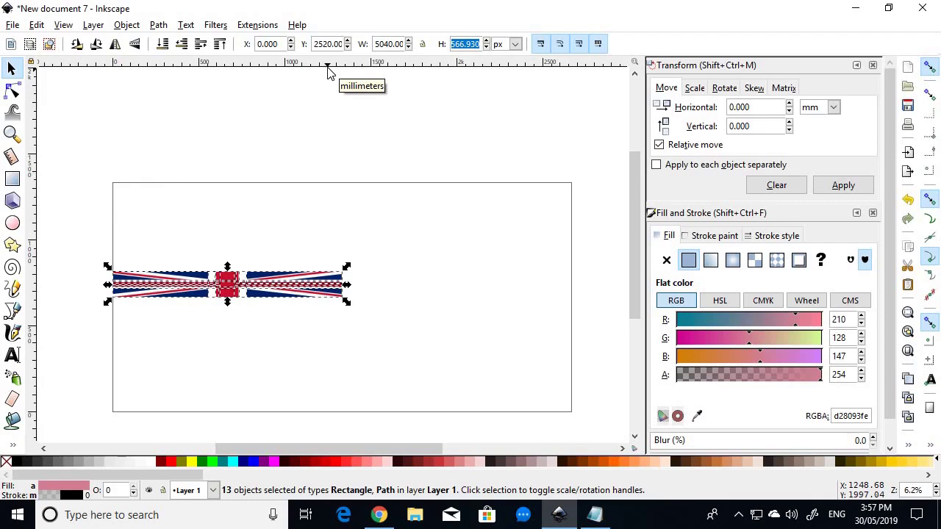
text(2520)
key(Return)
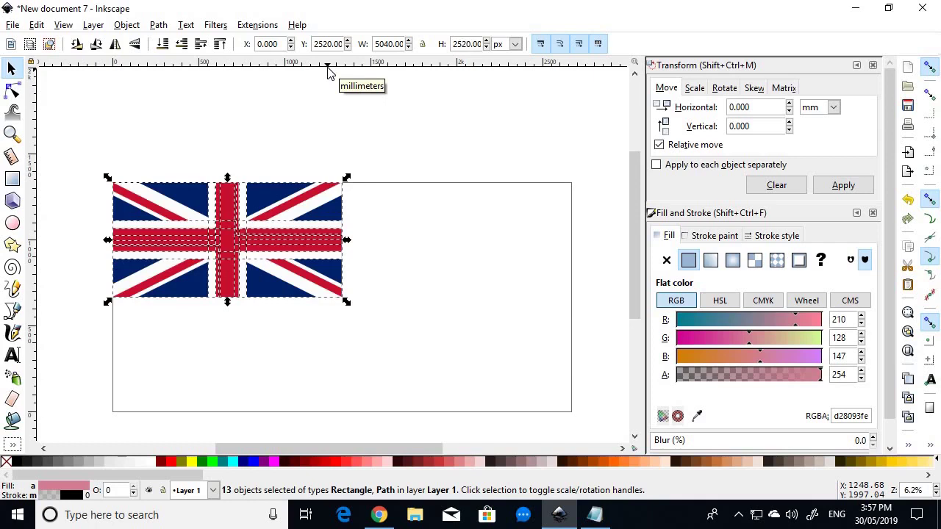
click(406, 219)
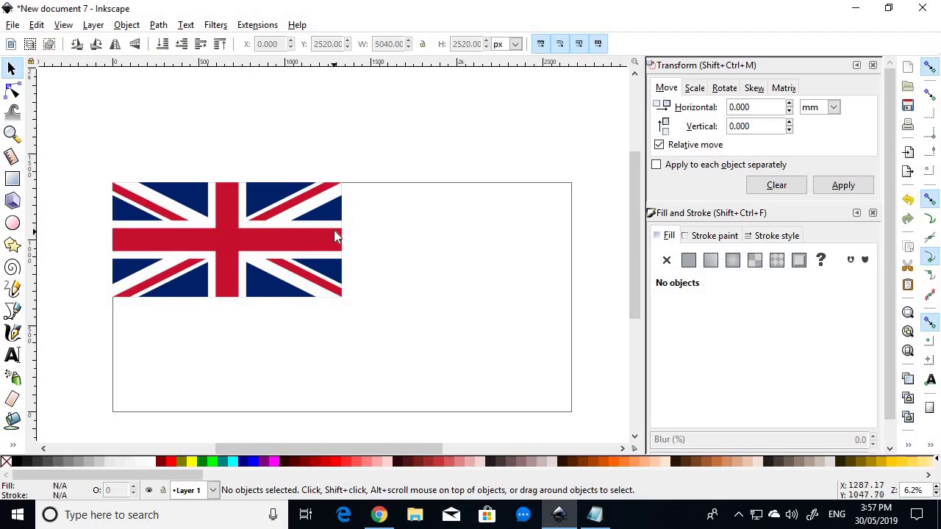
Resize the Union Jack's blue background rectangle to 10080 px wide and 5040 px high
click(269, 291)
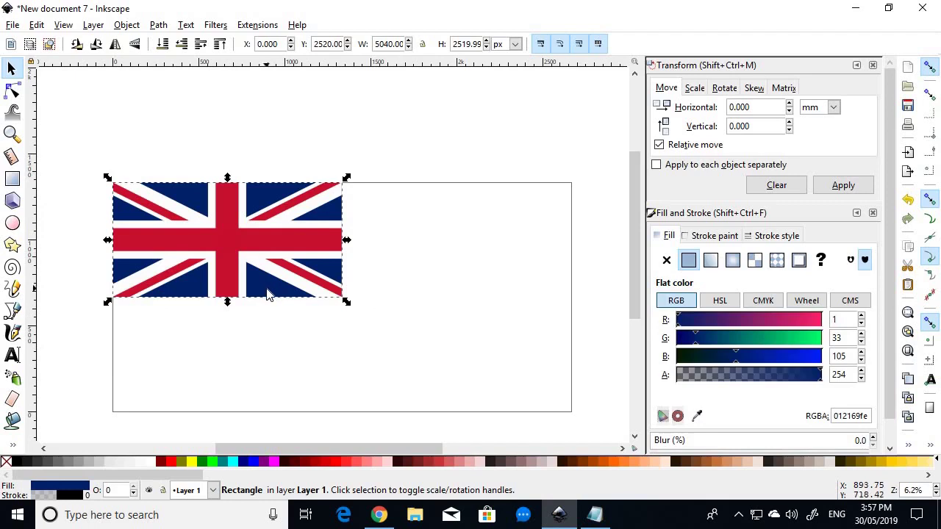
double_click(389, 44)
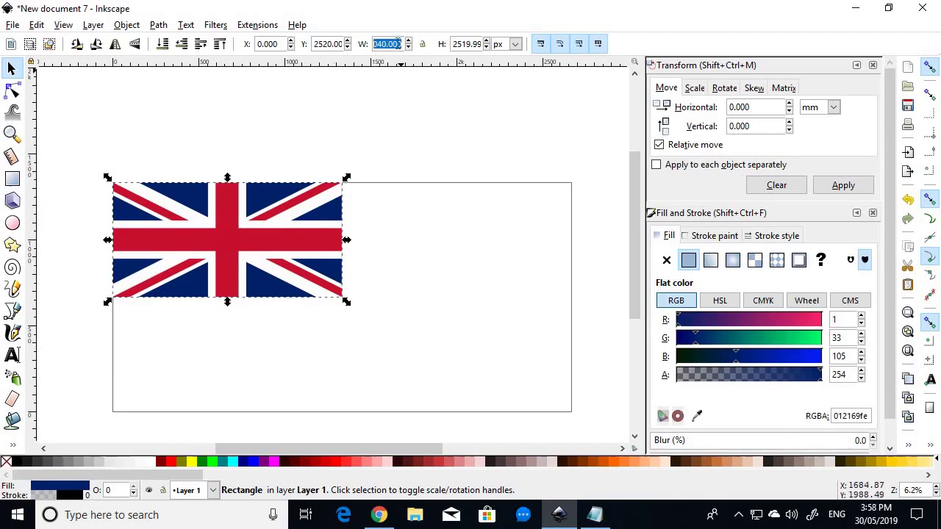
text(10080)
key(Tab)
text(50)
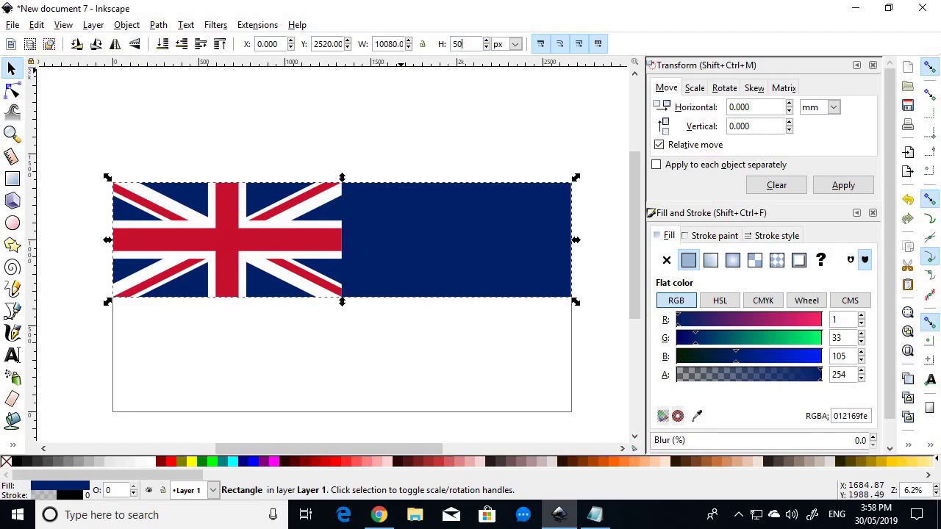
text(40)
key(Return)
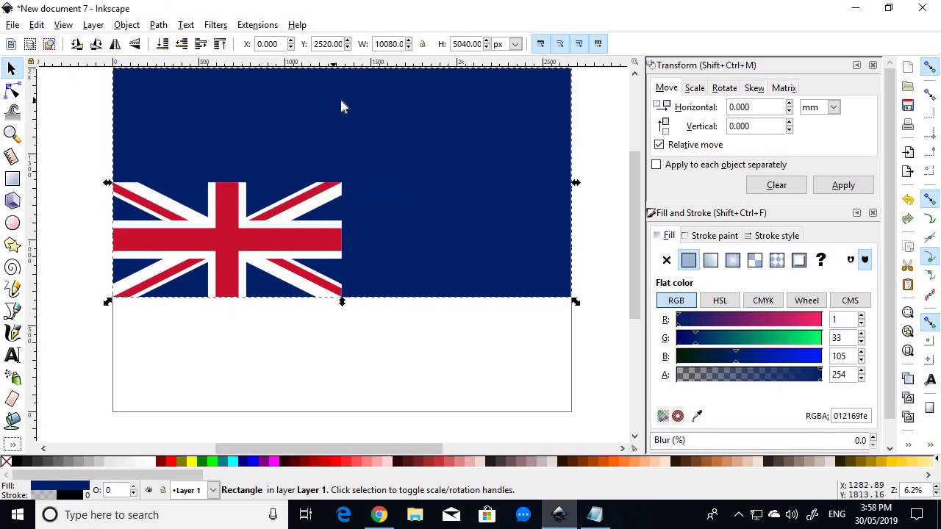
Set the blue background rectangle's Y position to 0 px
double_click(329, 44)
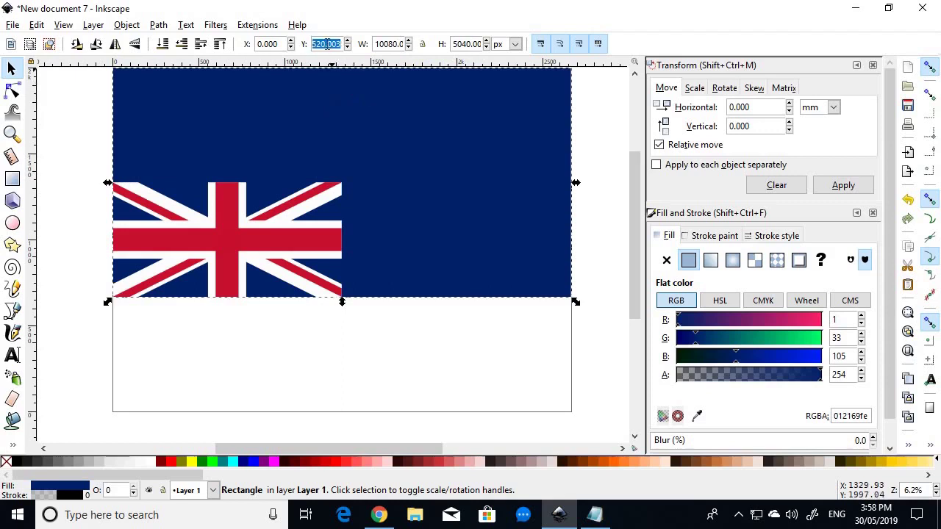
text(0)
key(Tab)
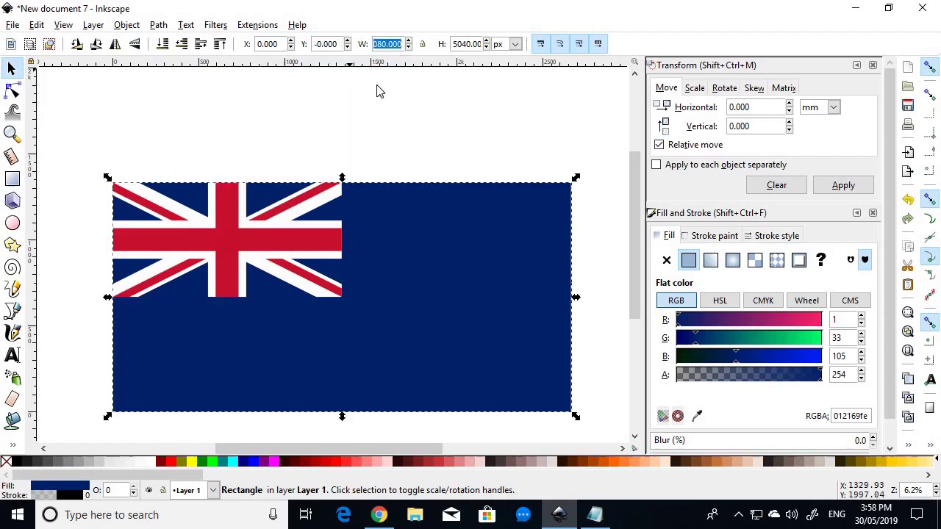
Deselect the blue rectangle, switch to Chrome and examine the enlarged Australian flag image on Wikipedia
click(383, 110)
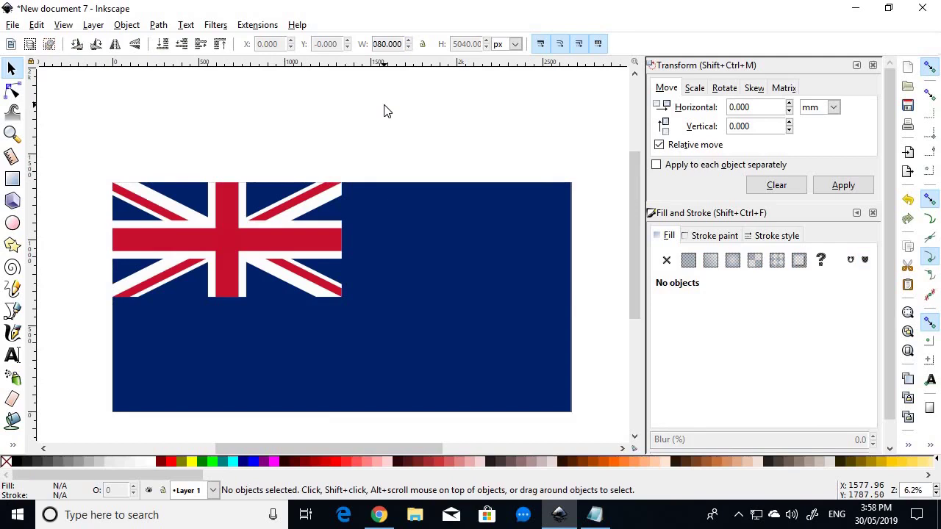
key(alt+Tab)
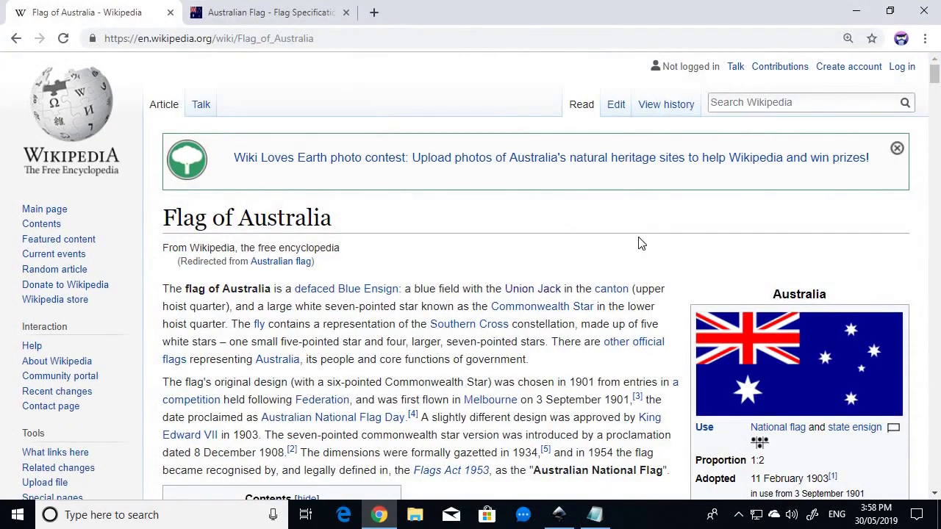
click(786, 353)
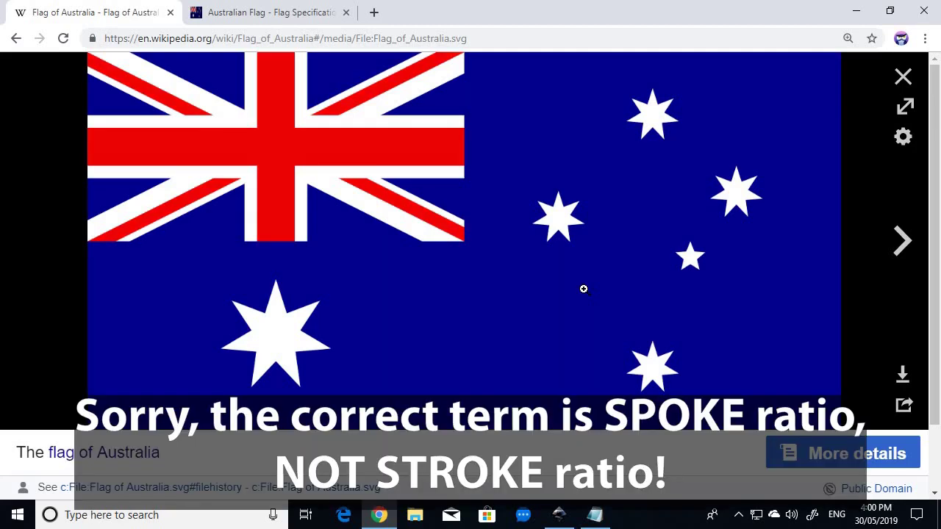
Open the larger drawing of the Australian National Flag specifications and examine the star diameters and point counts
click(274, 11)
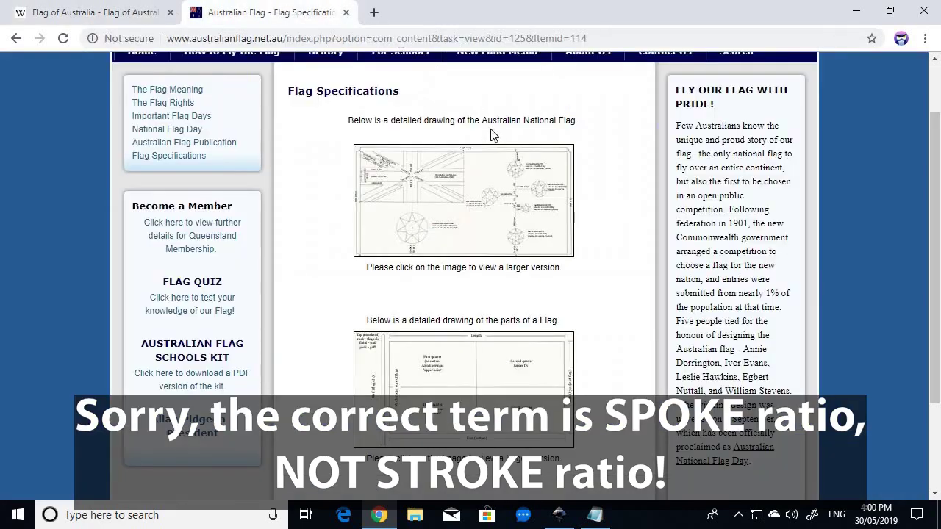
scroll(588, 205, up, 1)
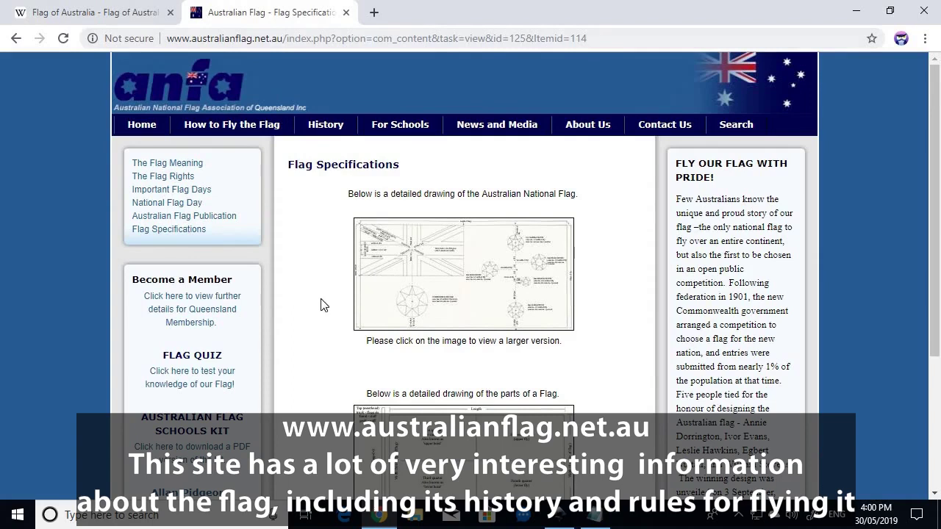
click(515, 255)
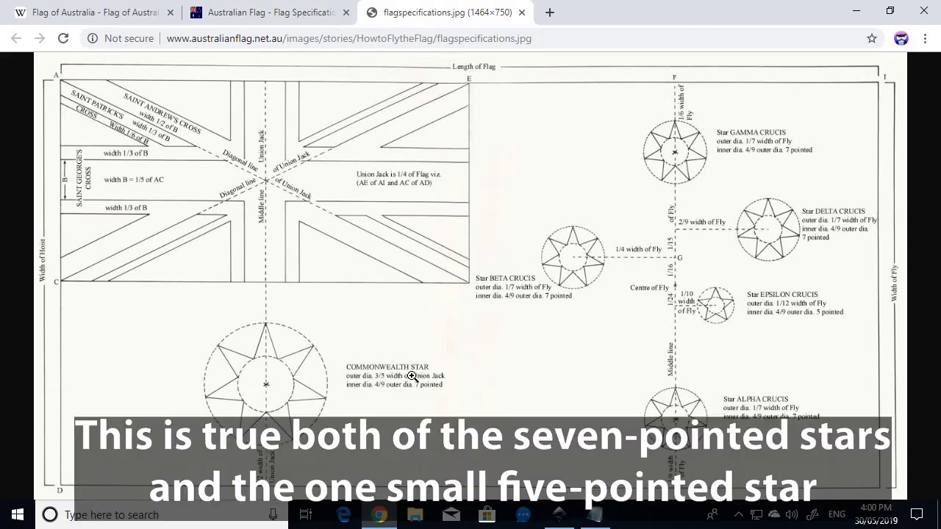
Switch back to Inkscape and create a new blank document
key(alt+Tab)
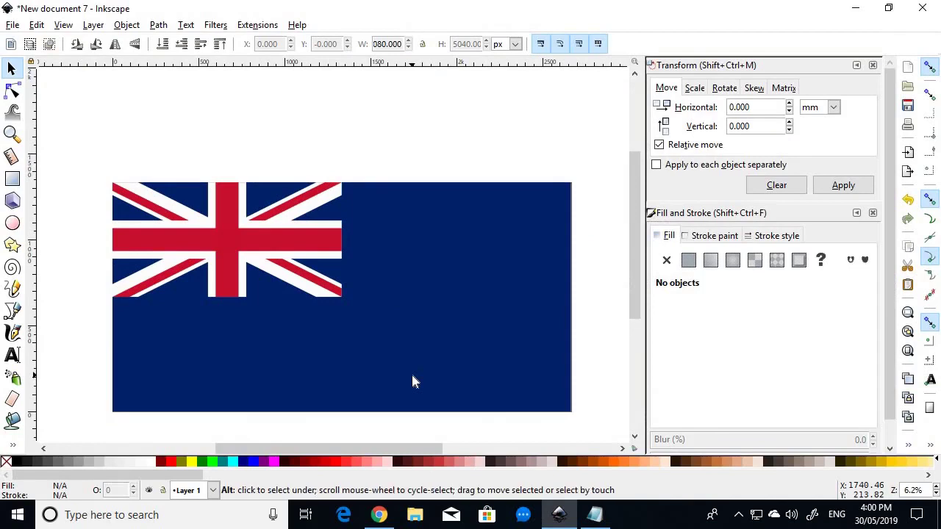
click(13, 25)
click(44, 46)
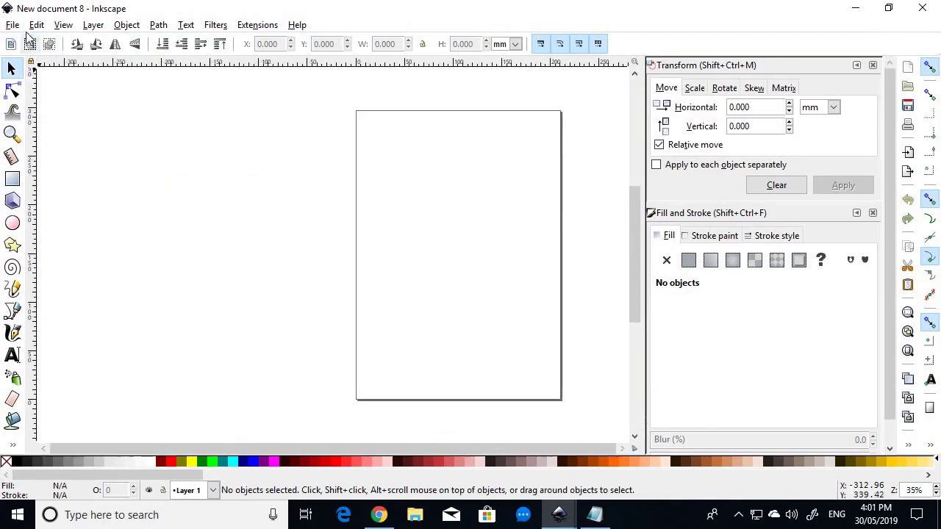
Set the new document's page size to 180 mm wide and 180 mm high, and turn off the page border shadow
click(13, 25)
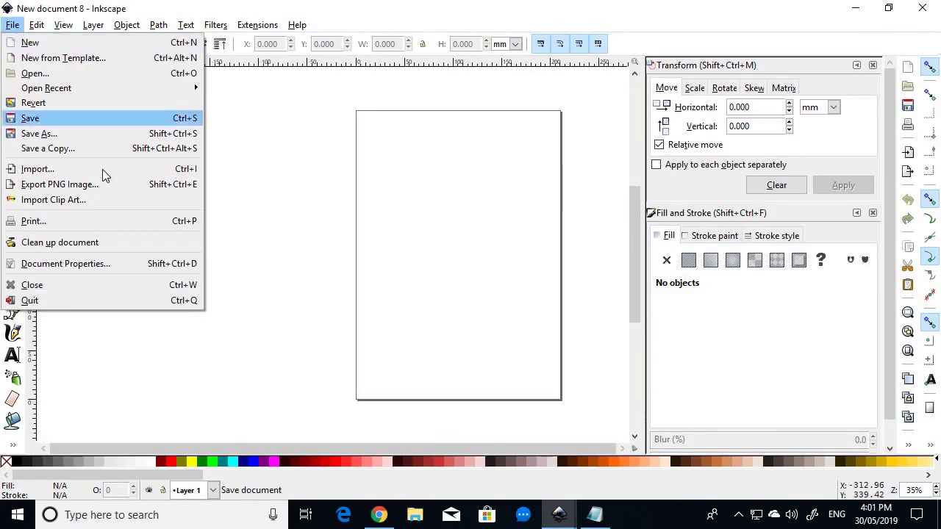
click(97, 264)
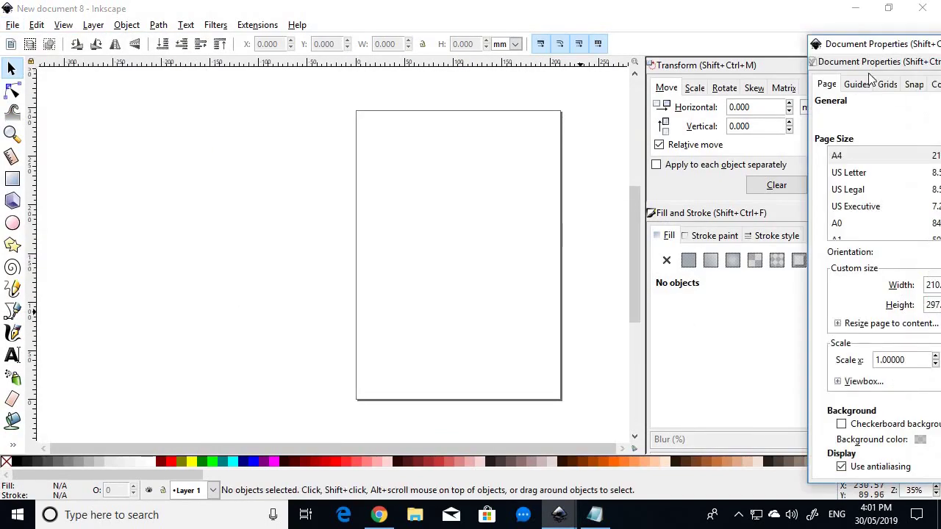
drag(875, 61, 588, 48)
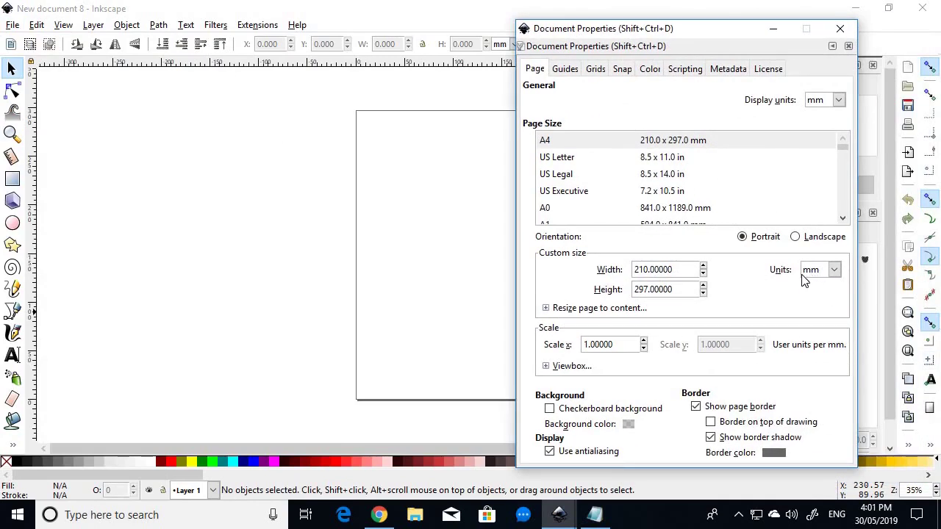
double_click(693, 269)
text(180)
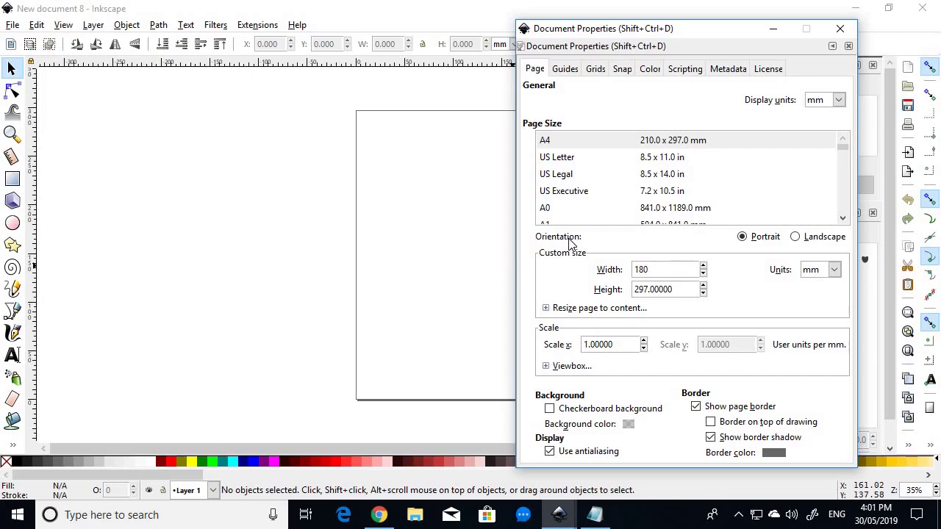
key(Tab)
text(180)
key(Tab)
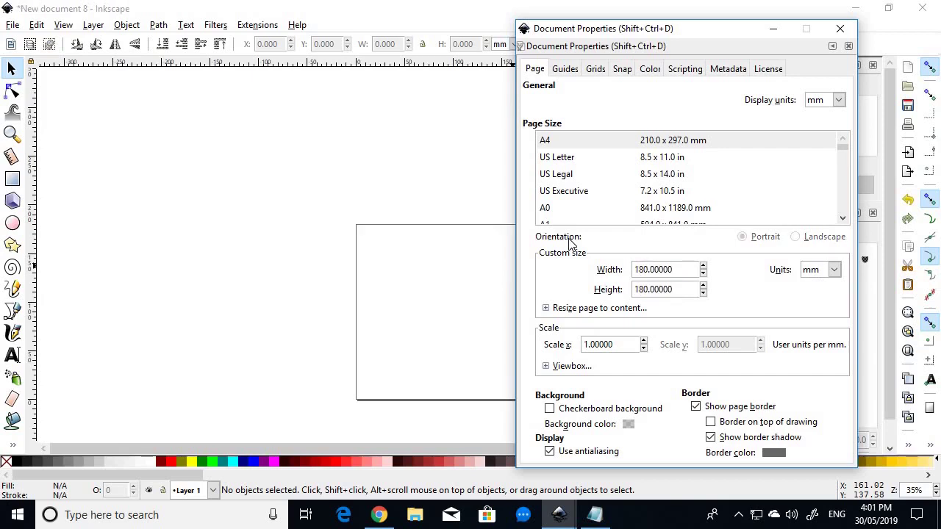
click(711, 438)
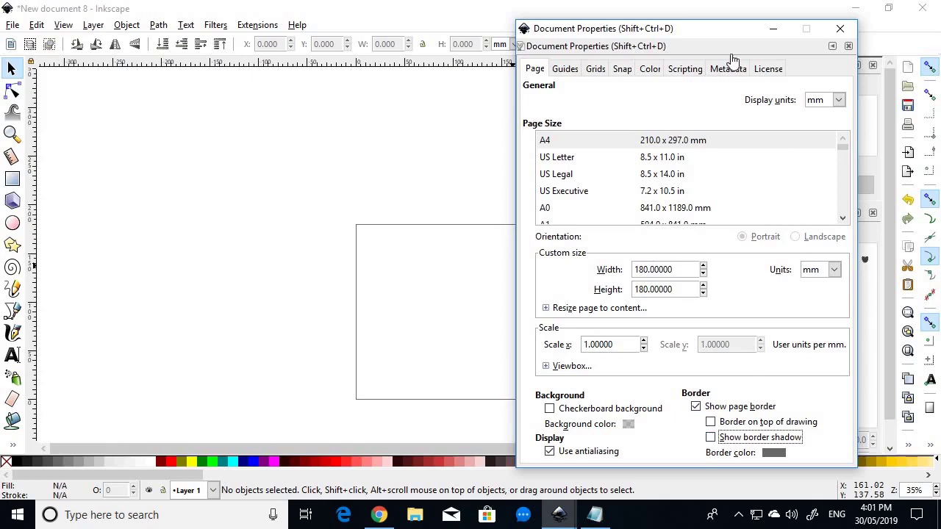
Add a rectangular grid in mm units with a spacing of 10 in both X and Y
click(595, 70)
click(790, 103)
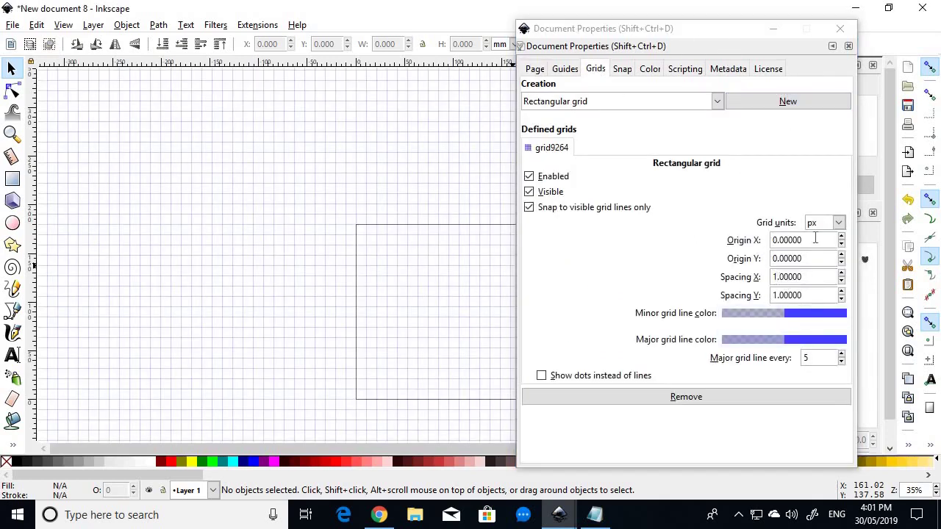
click(837, 222)
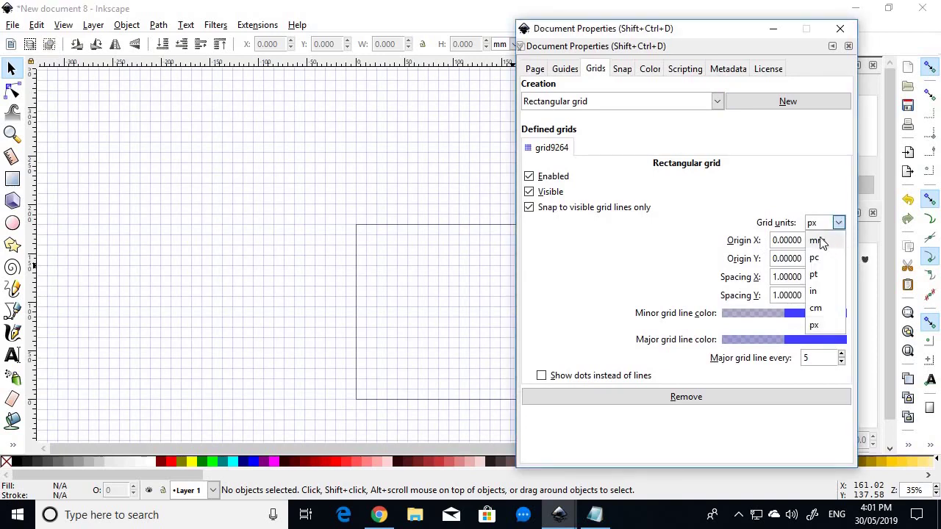
click(817, 241)
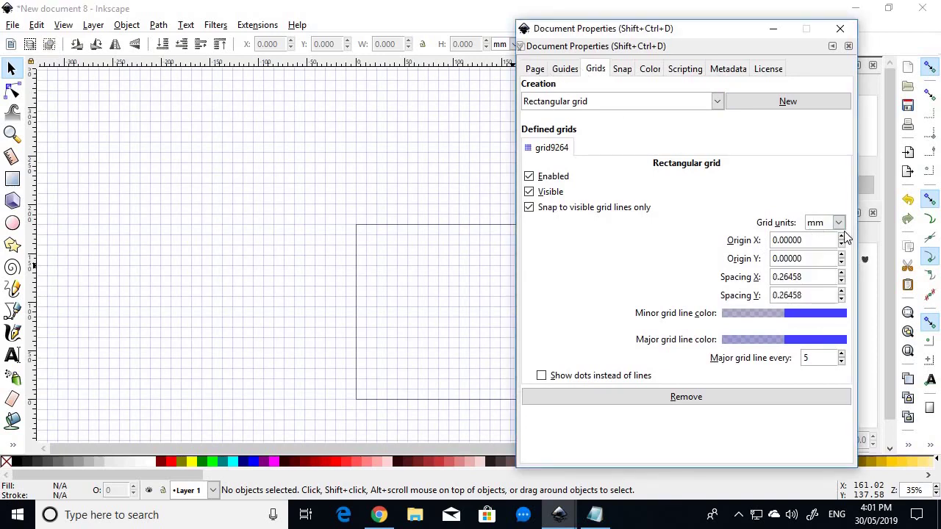
double_click(823, 278)
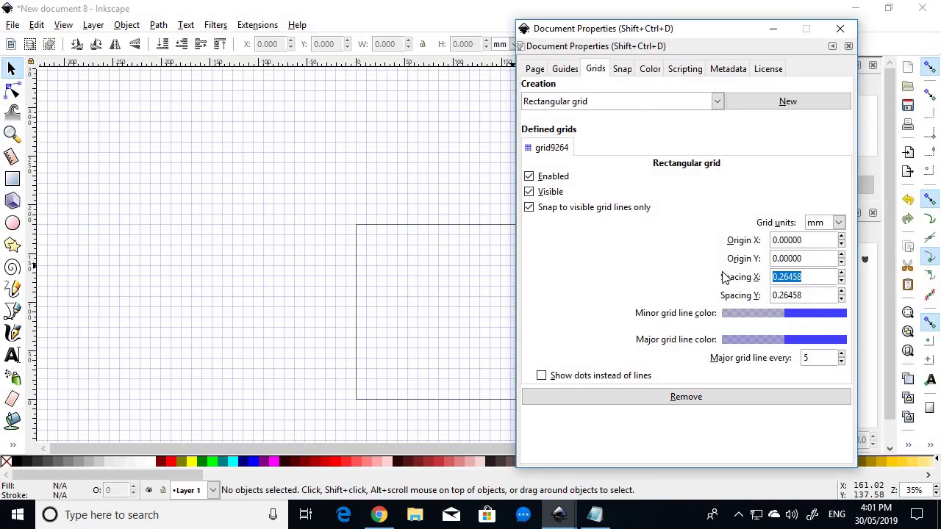
text(10)
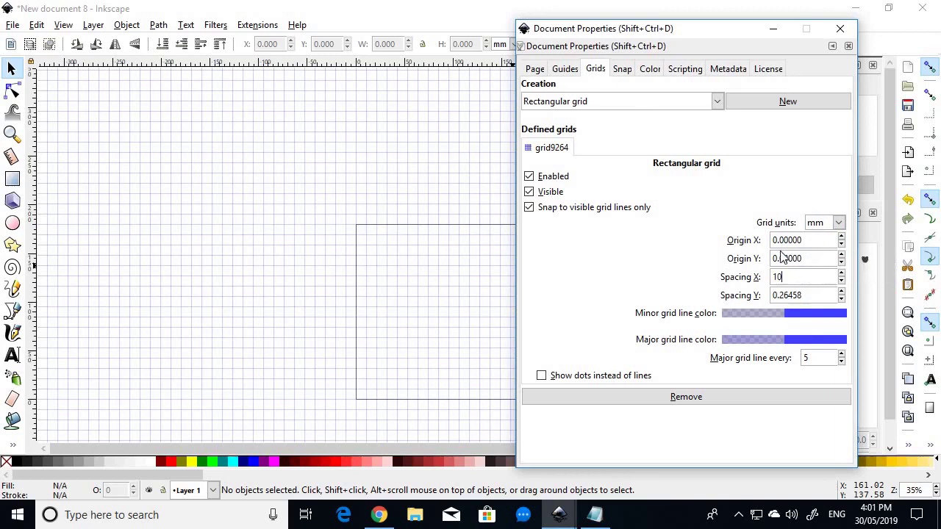
key(Tab)
text(10)
key(Tab)
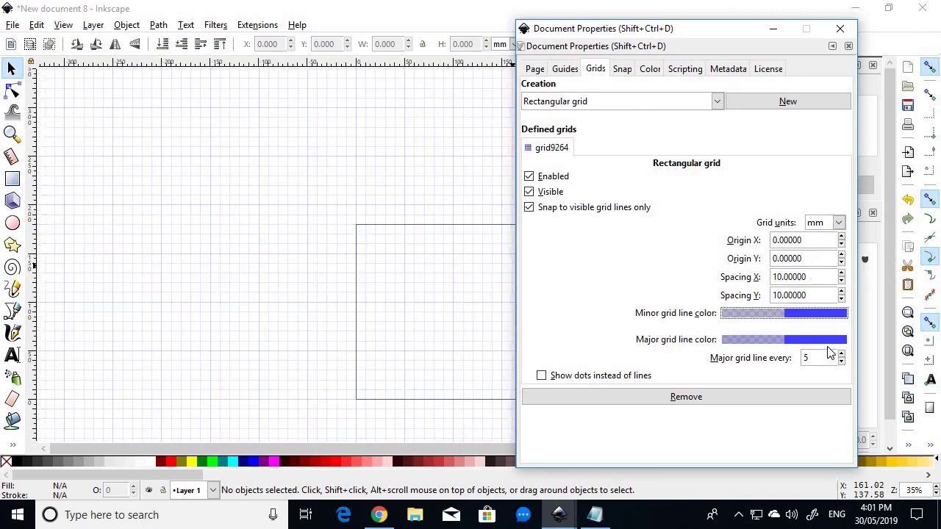
Set the grid's major line interval to every 9 lines and check the grid over the page
key(Tab)
key(Tab)
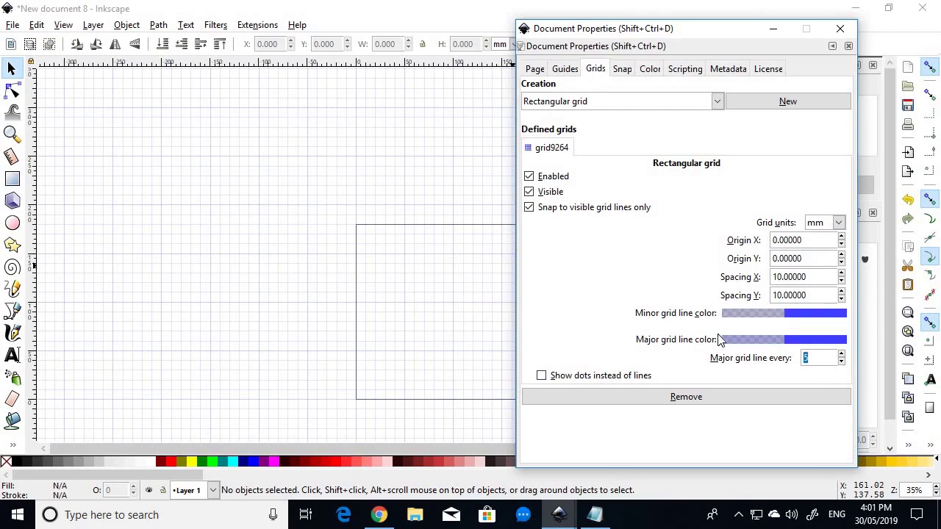
key(Tab)
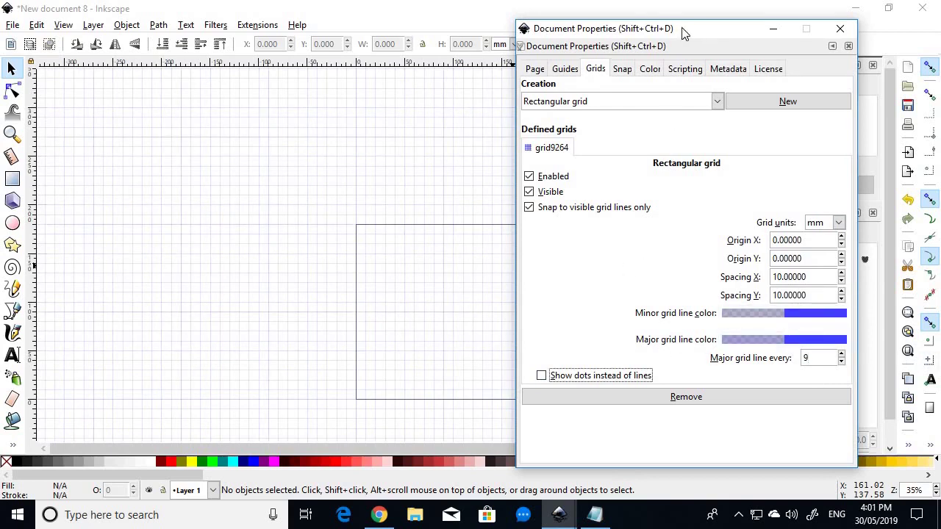
drag(684, 33, 780, 81)
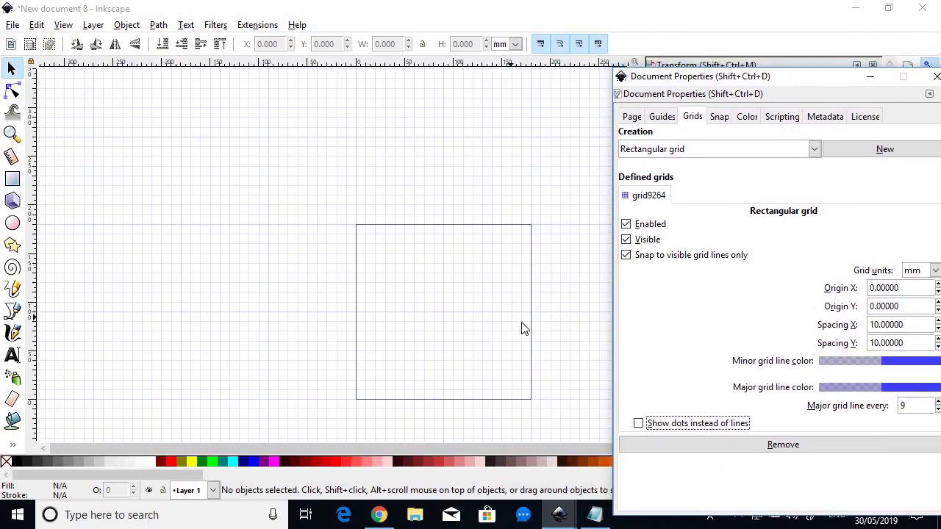
scroll(522, 328, up, 1)
drag(481, 321, 454, 282)
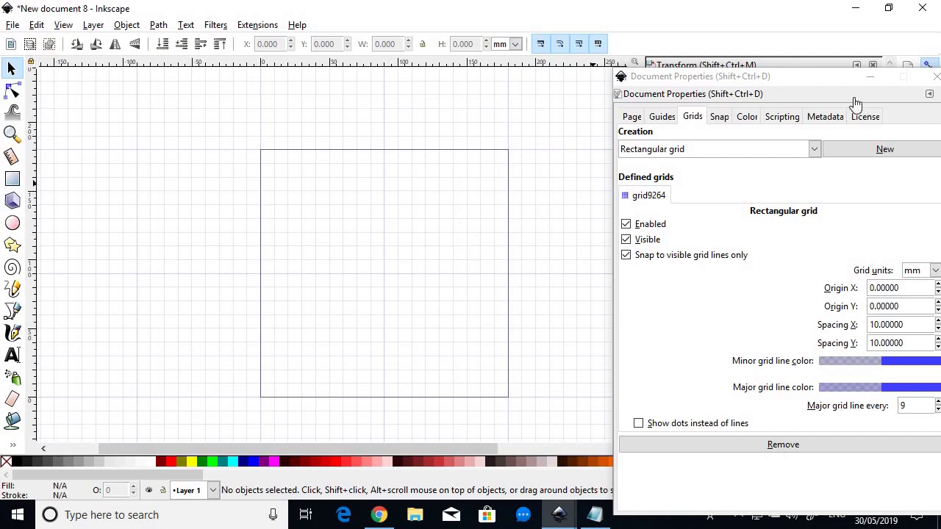
Review the document's snap settings for objects, grids and guides, and close the document properties
drag(828, 78, 708, 54)
click(626, 95)
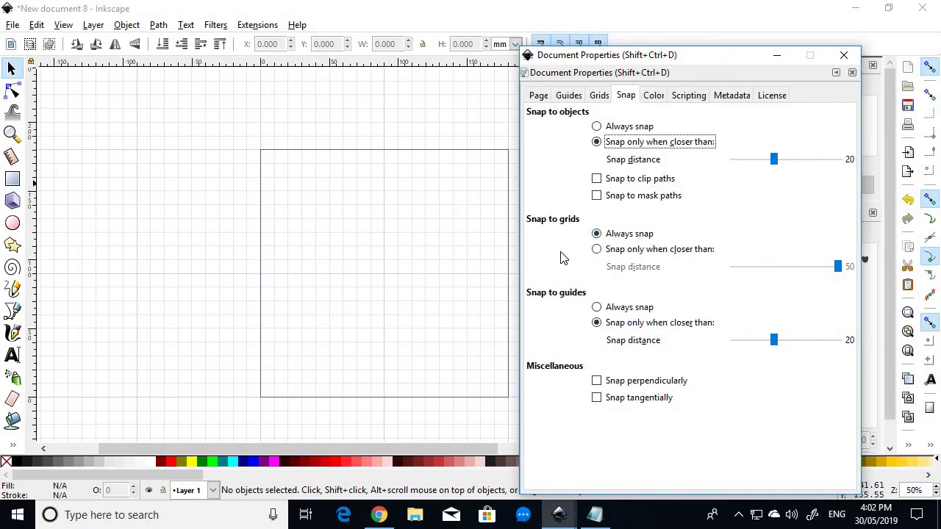
click(845, 57)
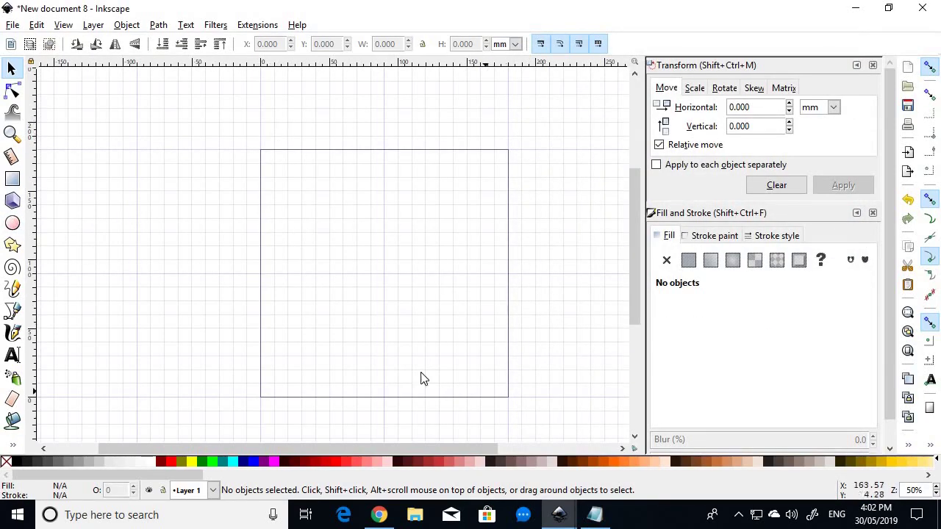
Draw a circle 180 mm in diameter spanning the whole page, fill it black and deselect it
click(12, 223)
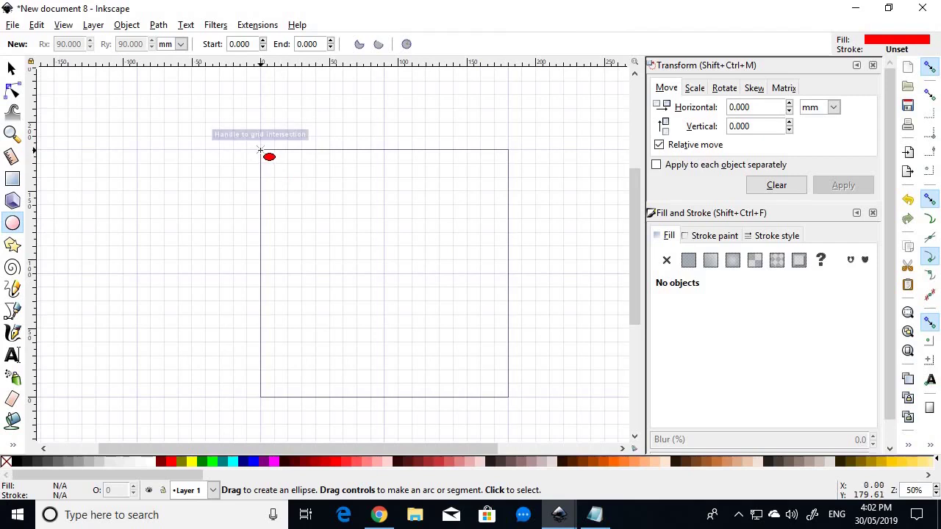
drag(260, 150, 507, 397)
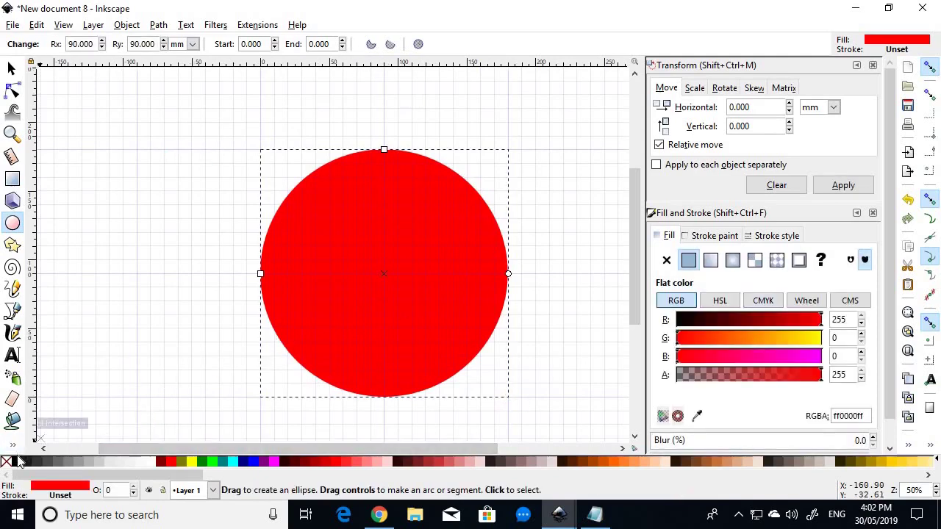
click(53, 460)
click(11, 68)
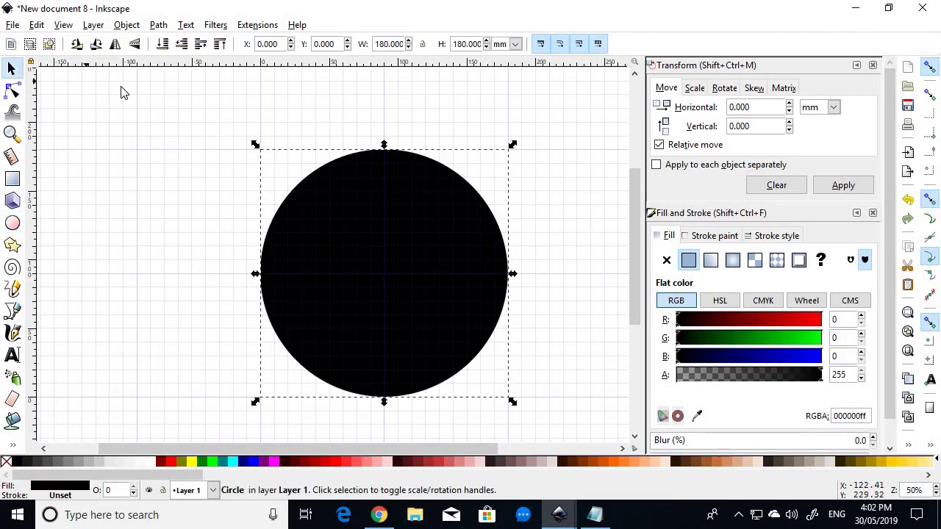
click(535, 244)
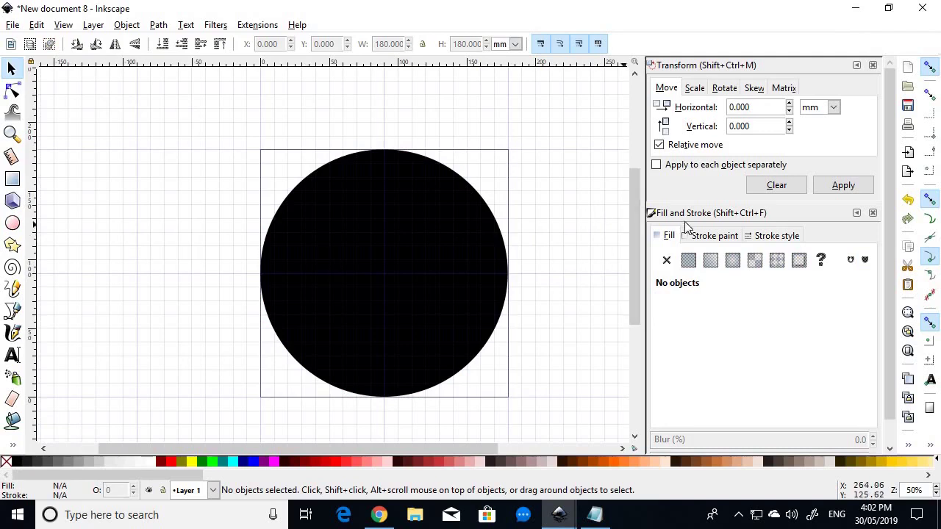
Inspect the black circle's stroke width, then deselect the circle
click(430, 278)
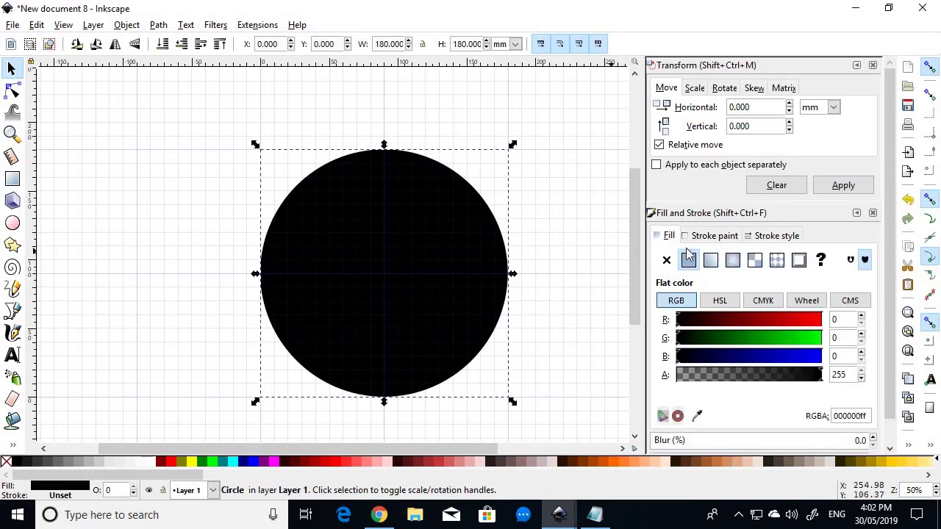
click(777, 237)
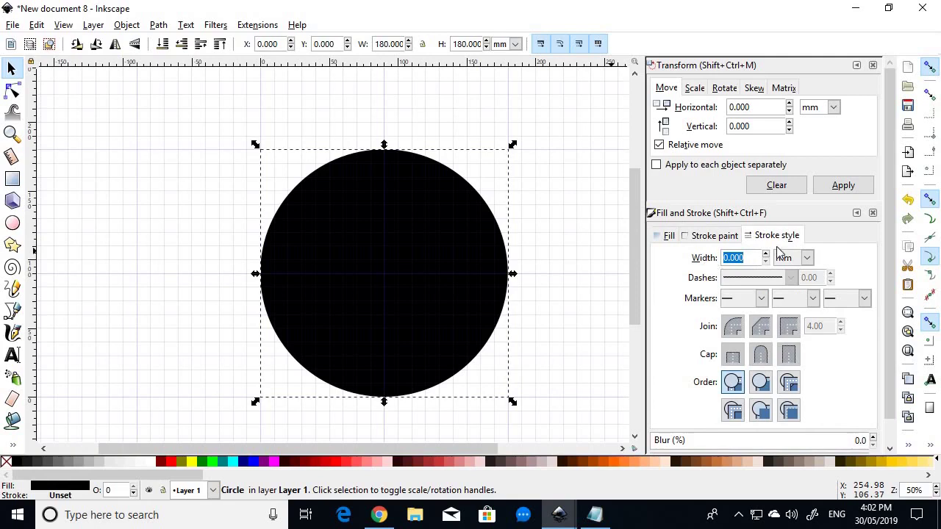
click(586, 263)
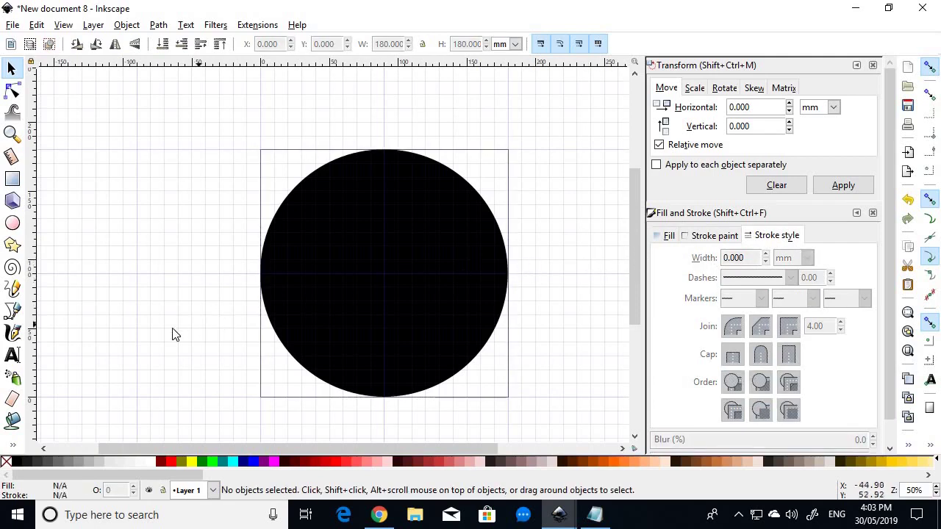
Set up the Star tool with a white fill, 7 corners and a spoke ratio of 0.444
click(12, 245)
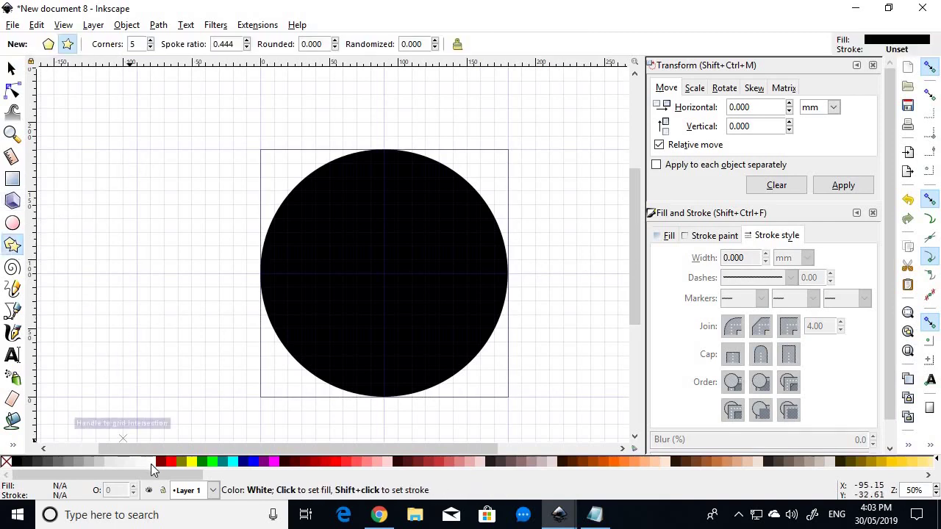
click(151, 464)
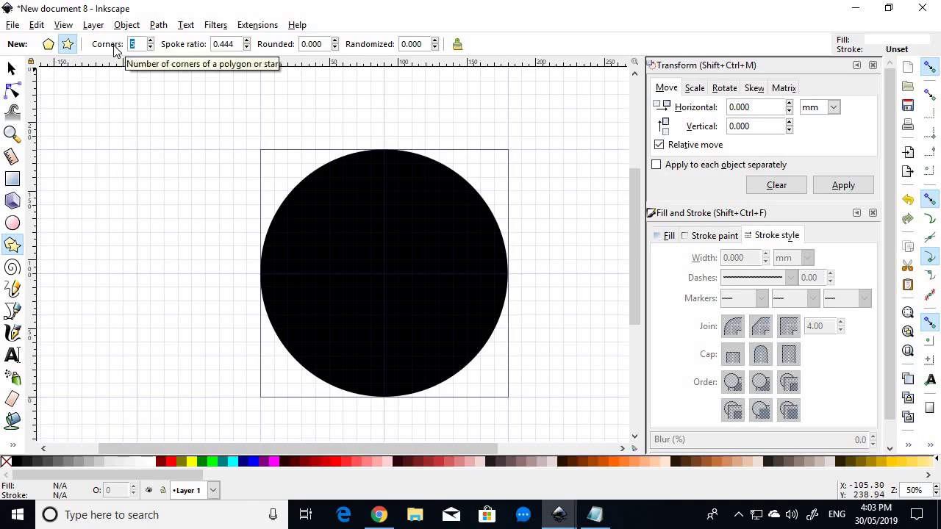
text(7)
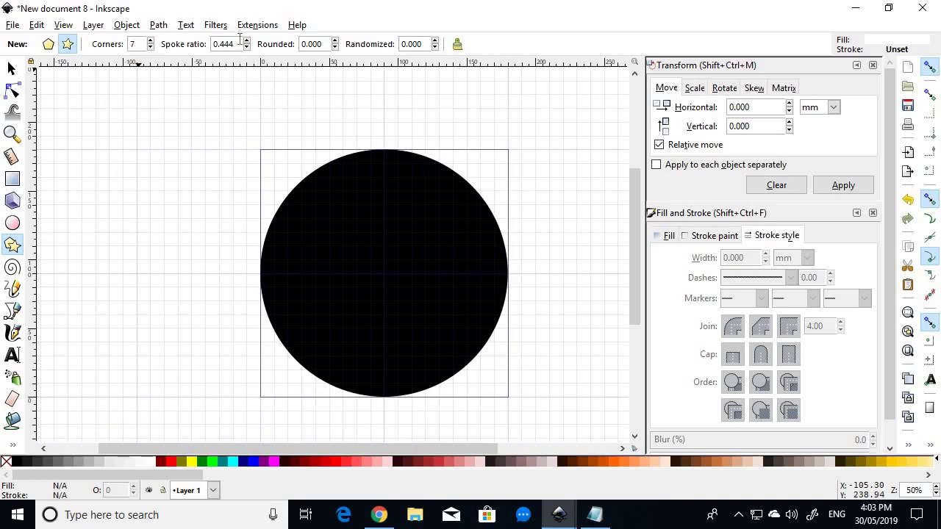
drag(238, 41, 188, 40)
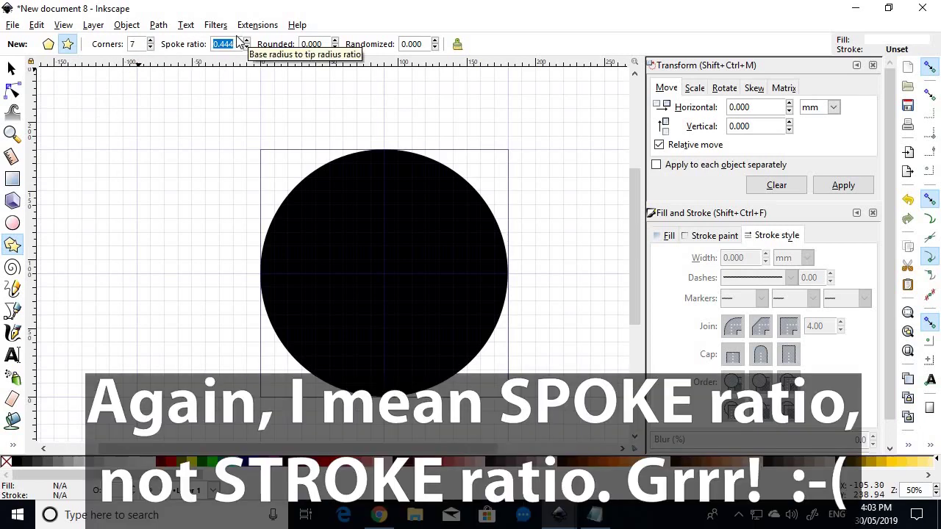
text(0)
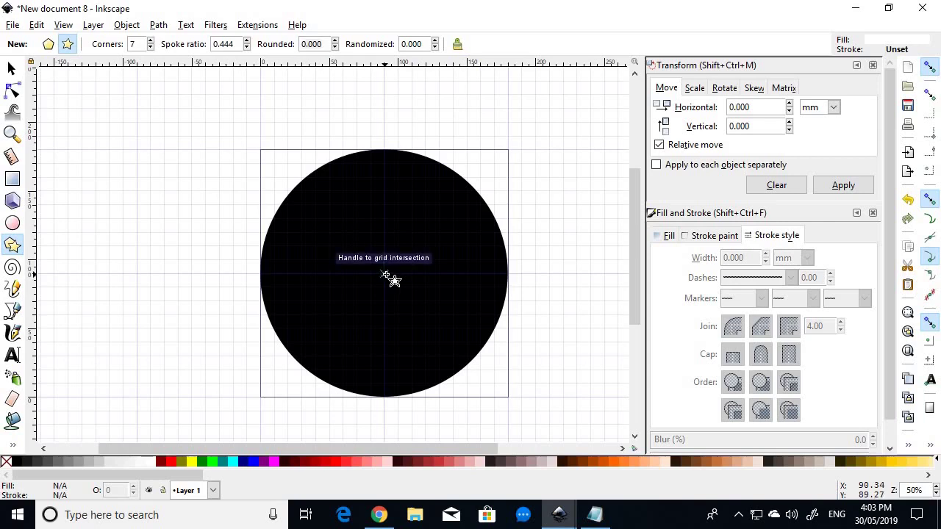
Draw a star of 90 mm radius from the black circle's centre straight up to its top edge, and deselect it
drag(384, 275, 384, 152)
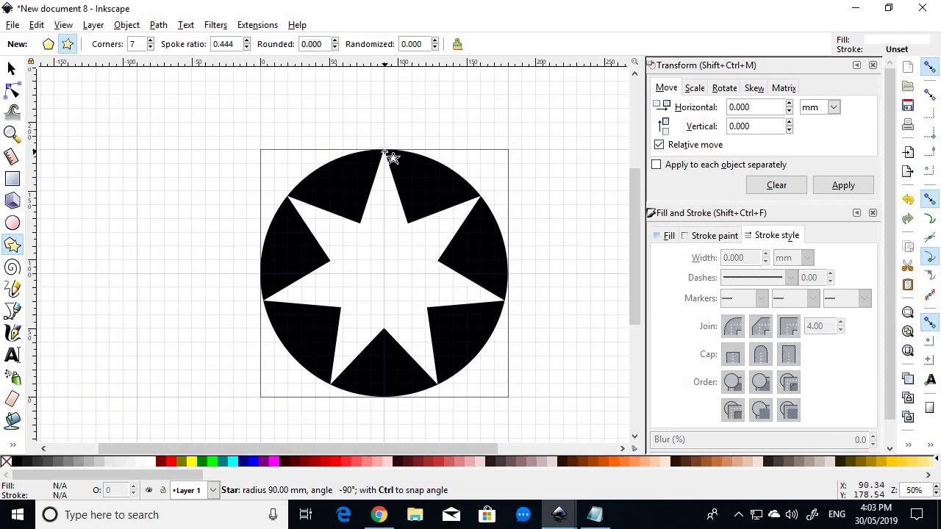
drag(384, 154, 384, 154)
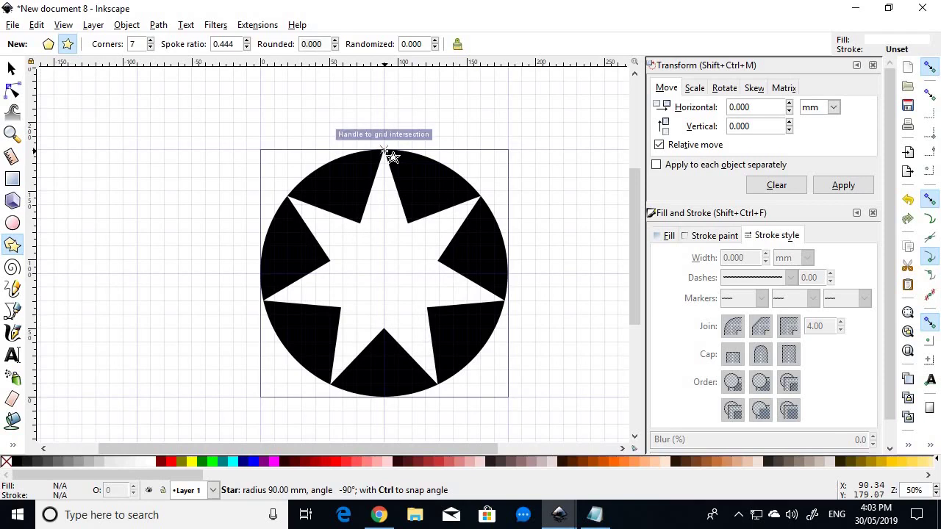
drag(384, 152, 383, 152)
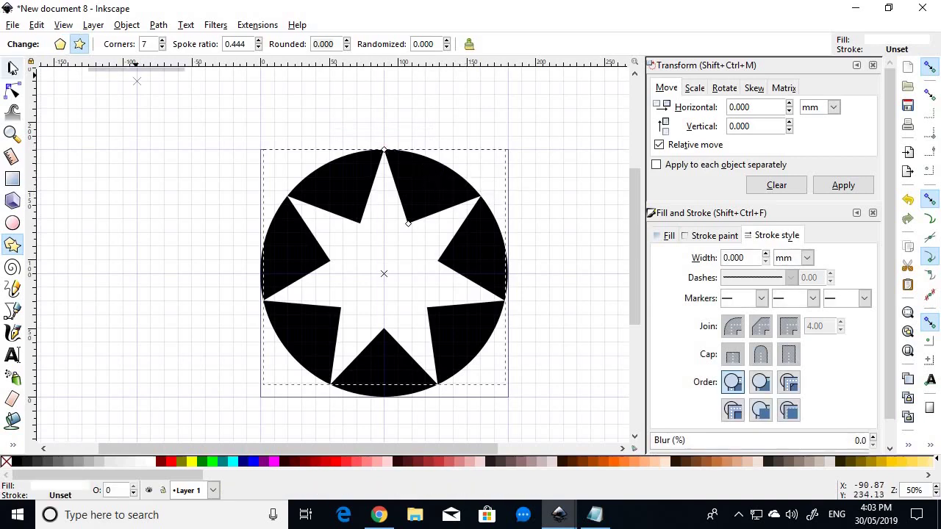
click(11, 68)
click(230, 193)
Examine how the seven-pointed star's tips meet the edge of the black circle
scroll(384, 151, up, 4)
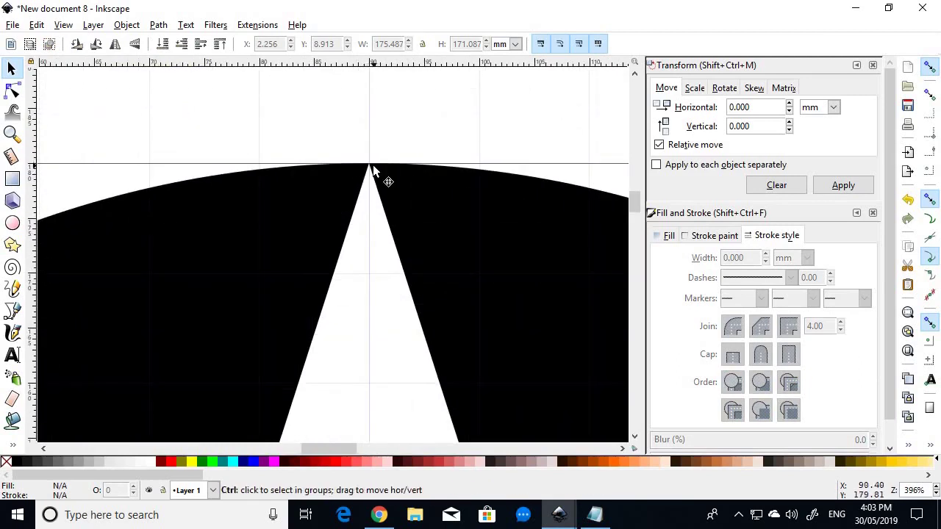
scroll(372, 166, down, 2)
scroll(375, 170, down, 2)
scroll(414, 247, up, 1)
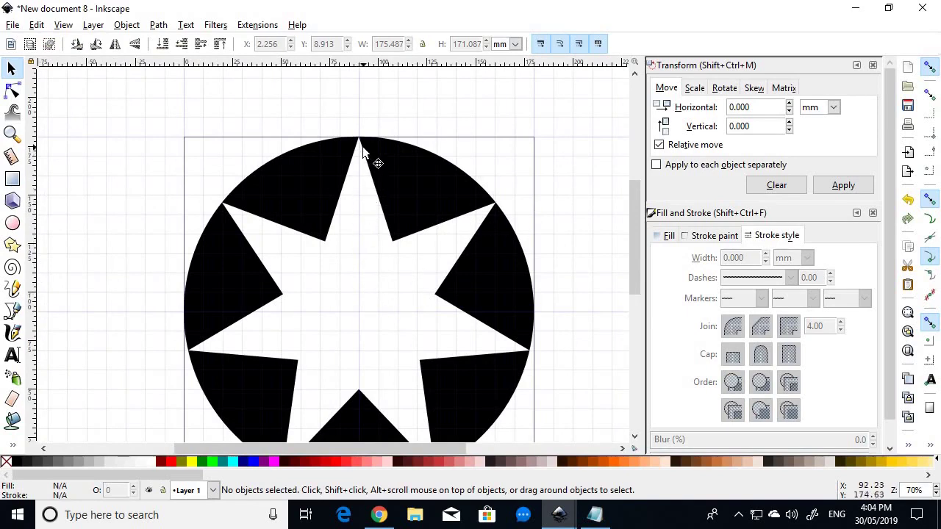
scroll(424, 345, down, 4)
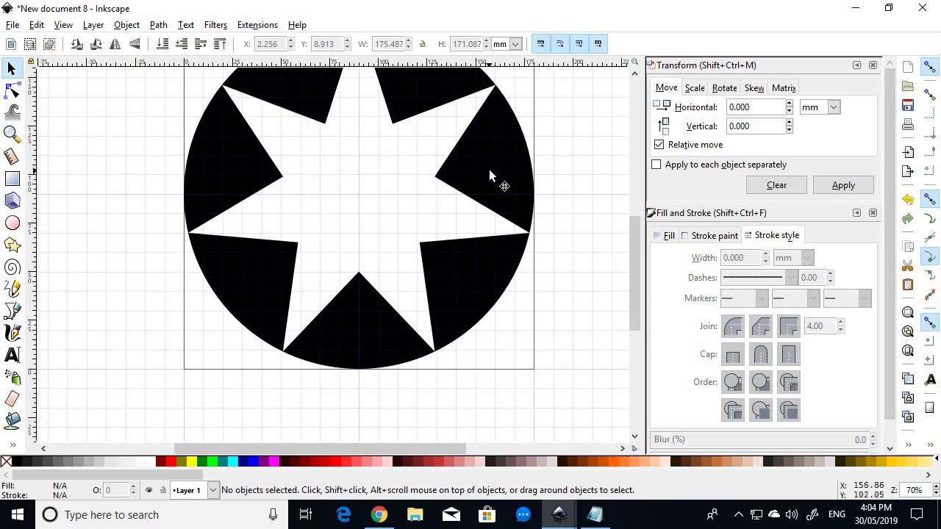
scroll(487, 172, up, 2)
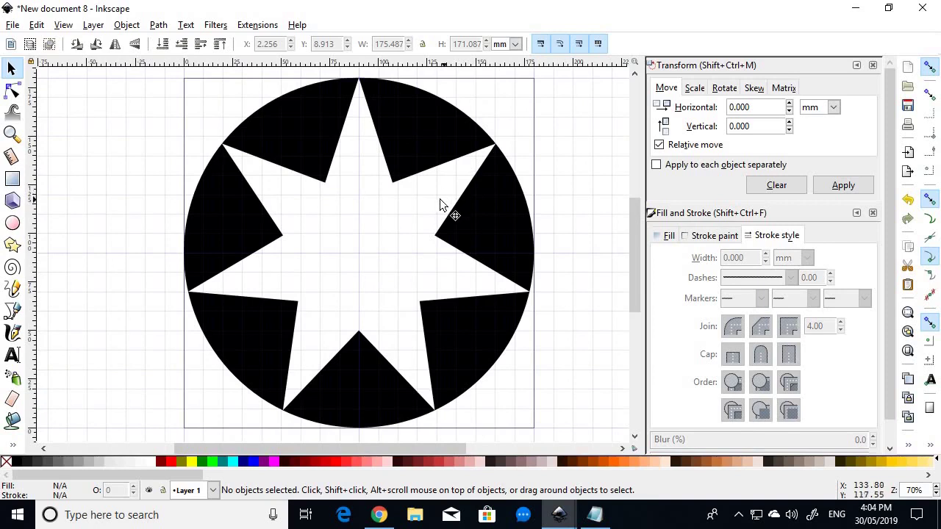
scroll(441, 195, down, 2)
scroll(497, 161, up, 1)
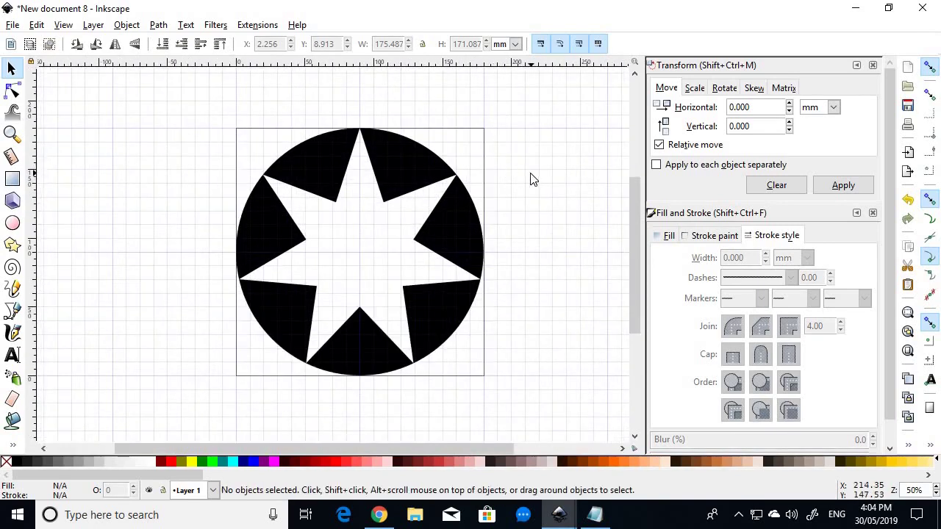
Copy and paste the star with its circle, and place the copy off the page at about X 239 mm, Y 175 mm
key(ctrl)
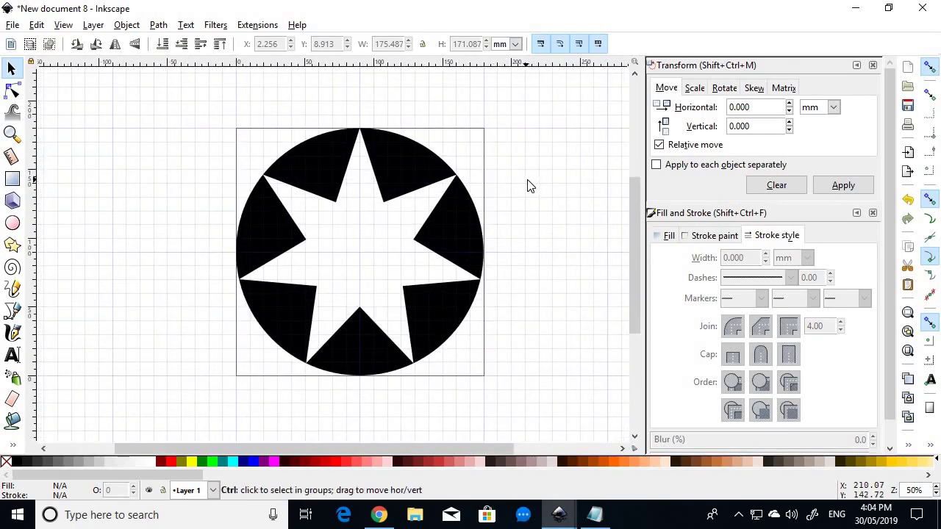
key(ctrl+a)
key(ctrl)
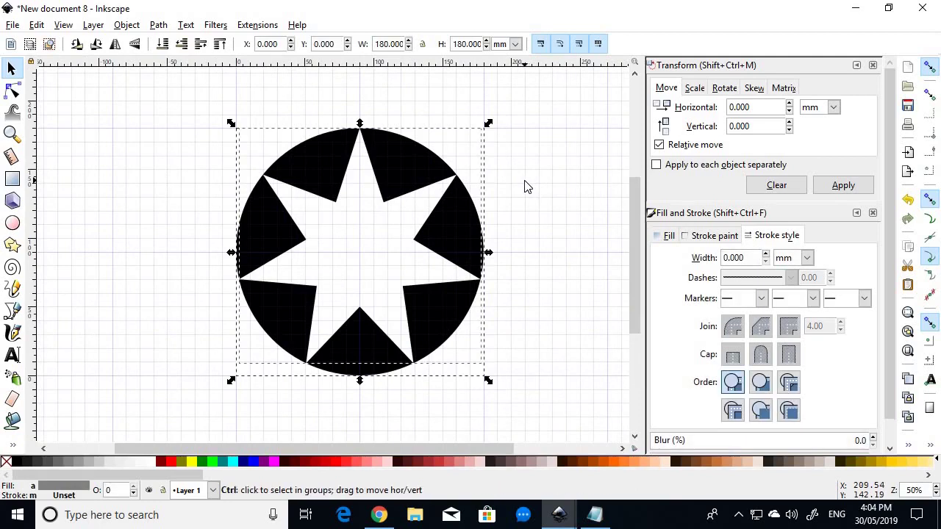
key(ctrl+v)
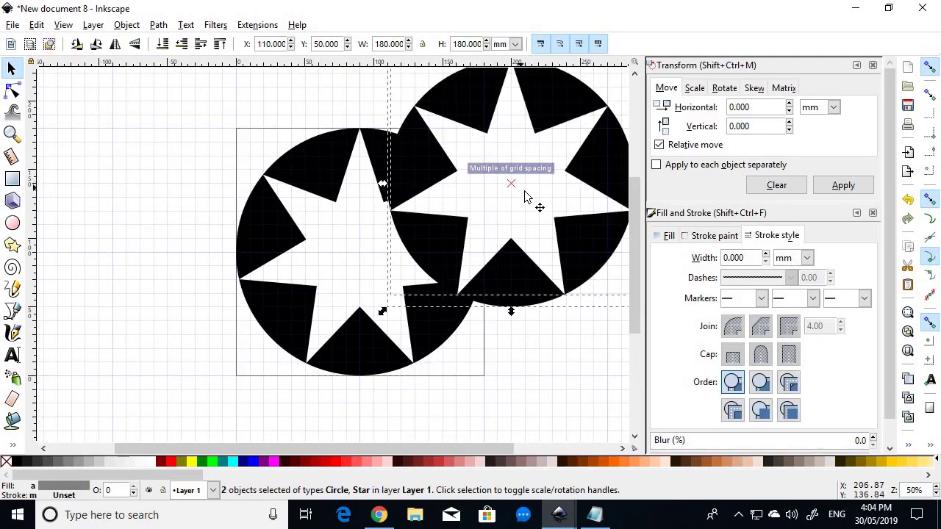
scroll(525, 191, down, 5)
scroll(579, 170, up, 3)
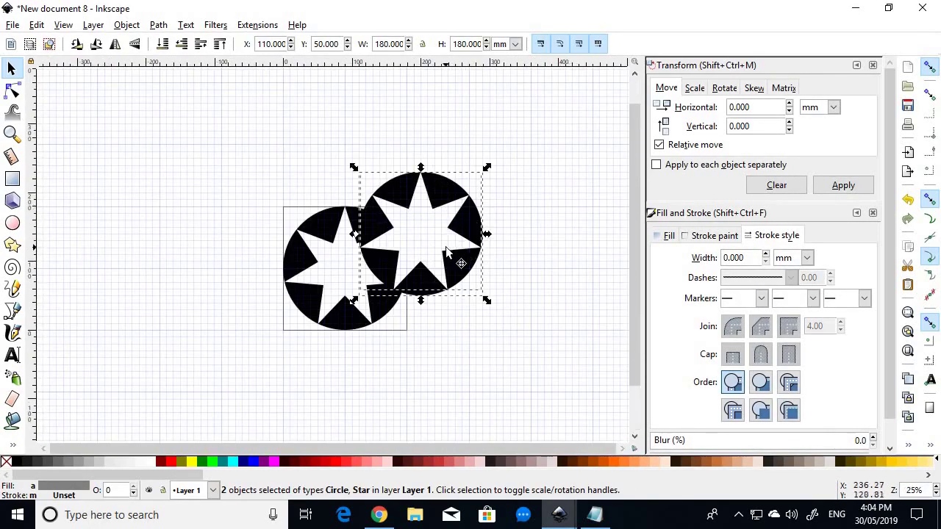
drag(454, 248, 541, 156)
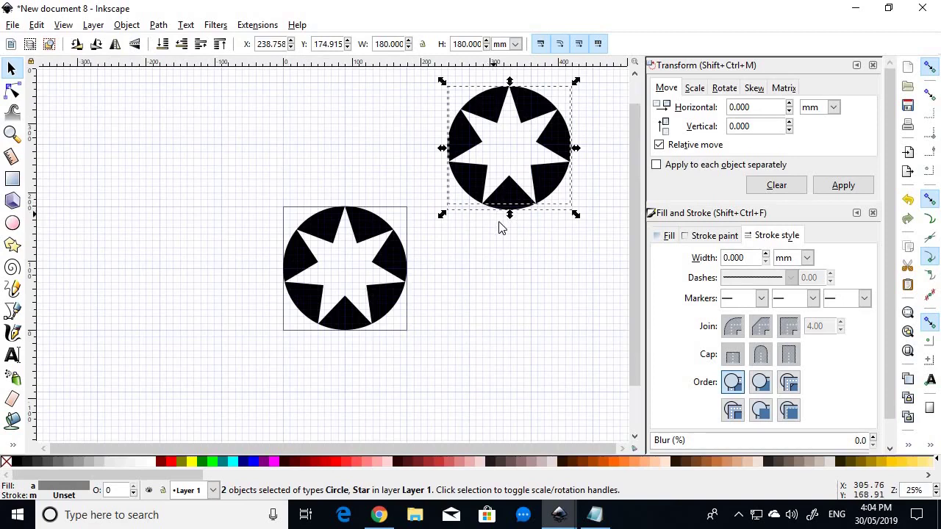
Group the copied star and circle, shift the group about 40 mm to the right and deselect it
right_click(518, 148)
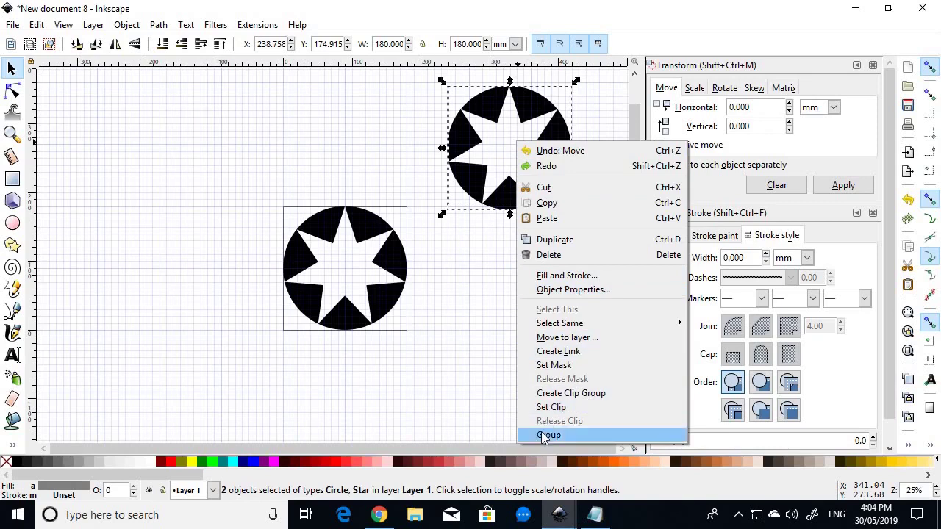
click(548, 436)
click(523, 225)
click(489, 153)
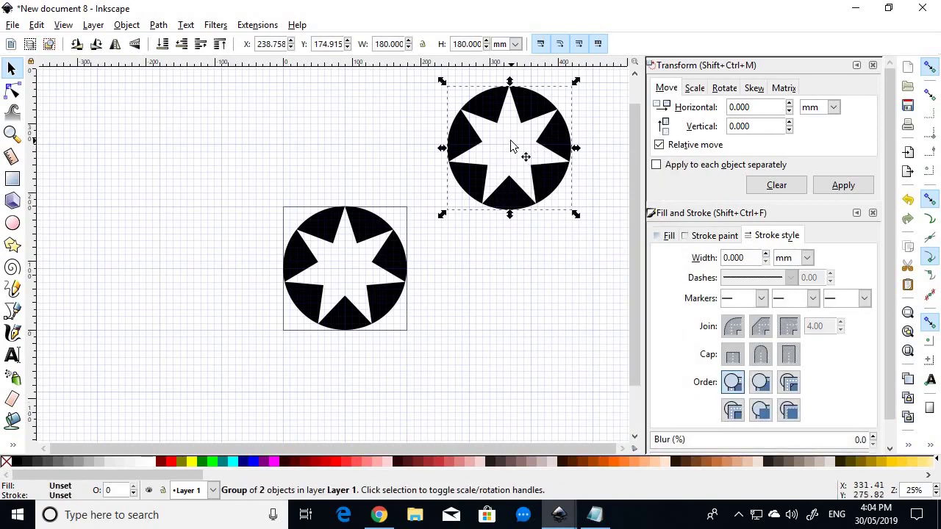
drag(512, 146, 543, 169)
click(517, 257)
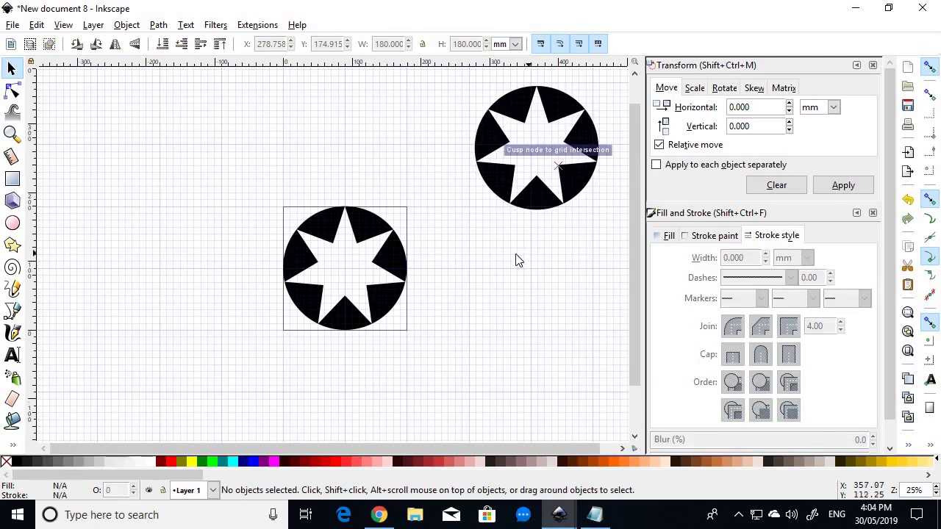
Delete the seven-pointed star from the page's circle and set the Star tool to 5 corners
click(350, 266)
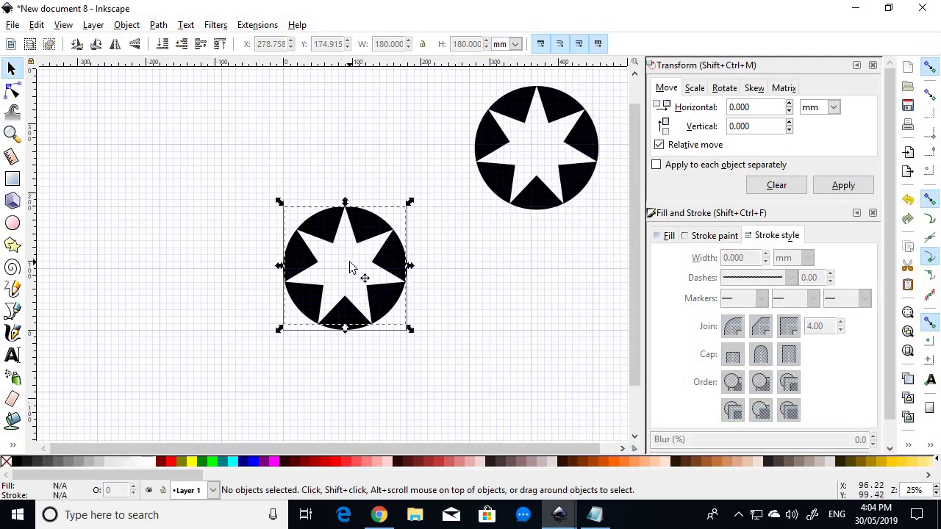
key(Delete)
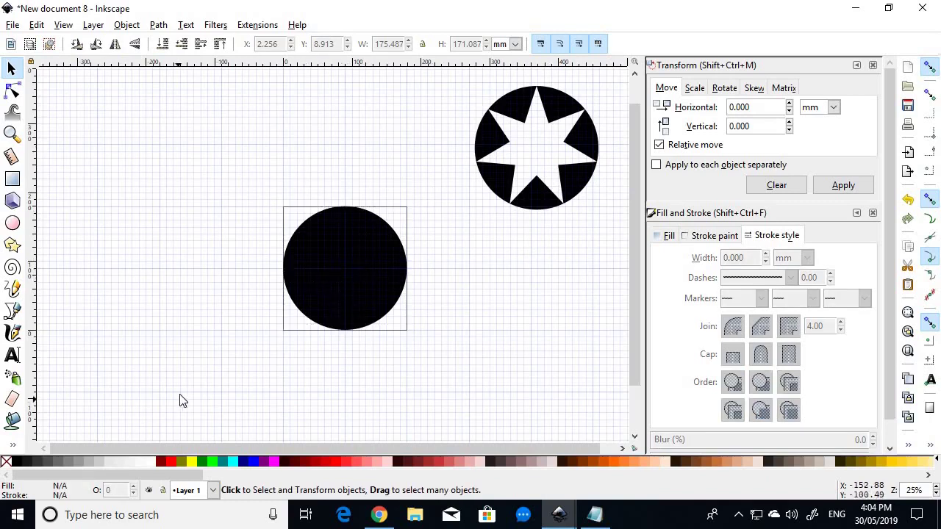
click(13, 245)
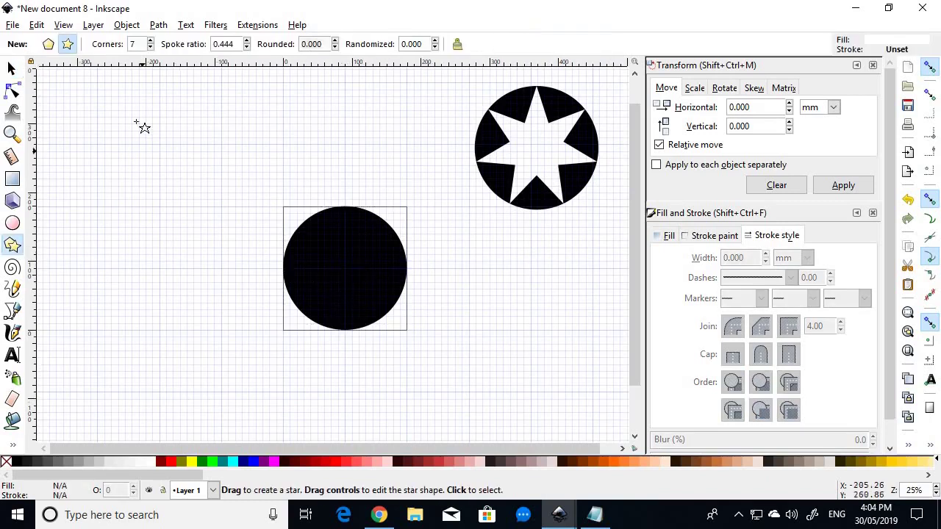
click(139, 42)
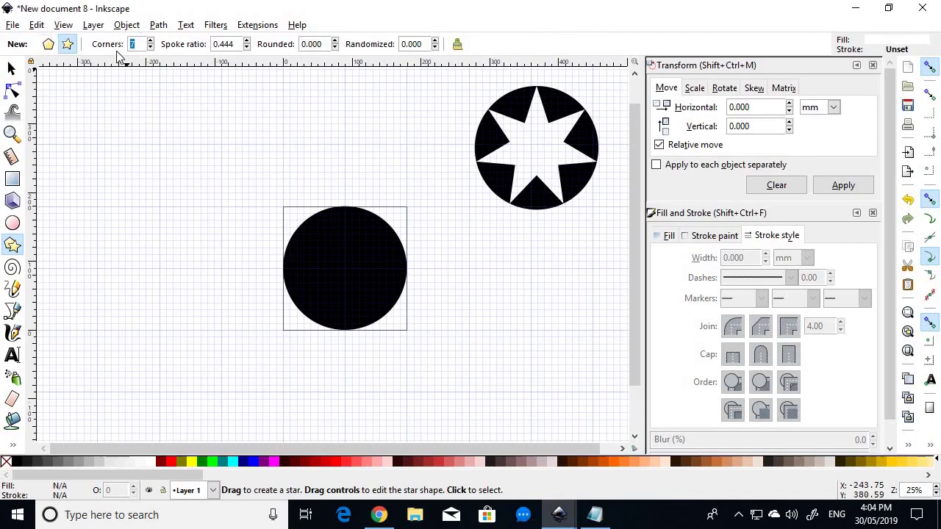
text(5)
Check the small five-pointed star in the browser's flag specification drawing and Wikipedia flag image, and return to Inkscape
key(alt+Tab)
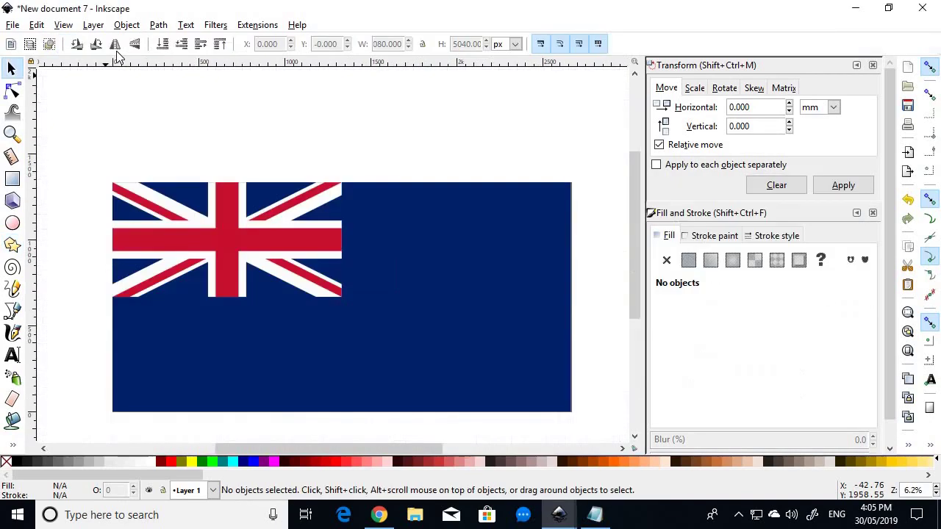
key(alt+Tab)
key(alt+Tab)
key(Tab)
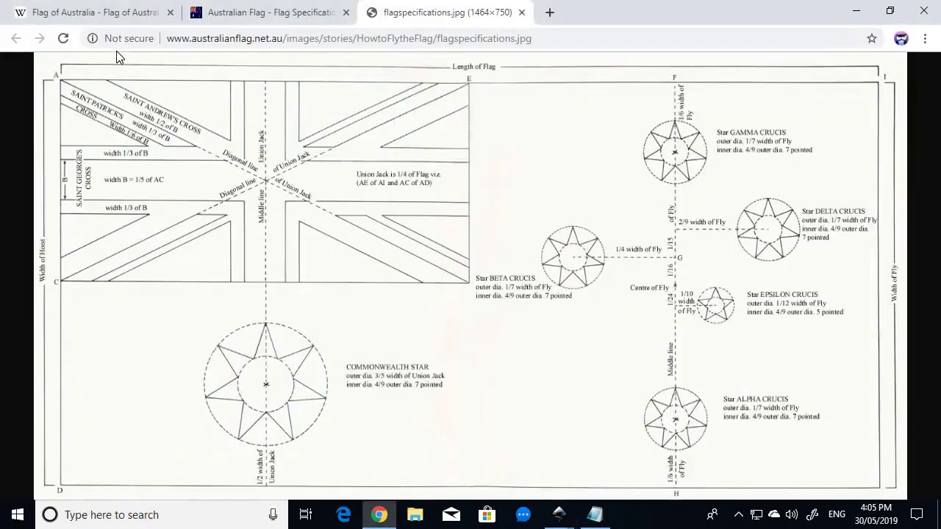
click(104, 13)
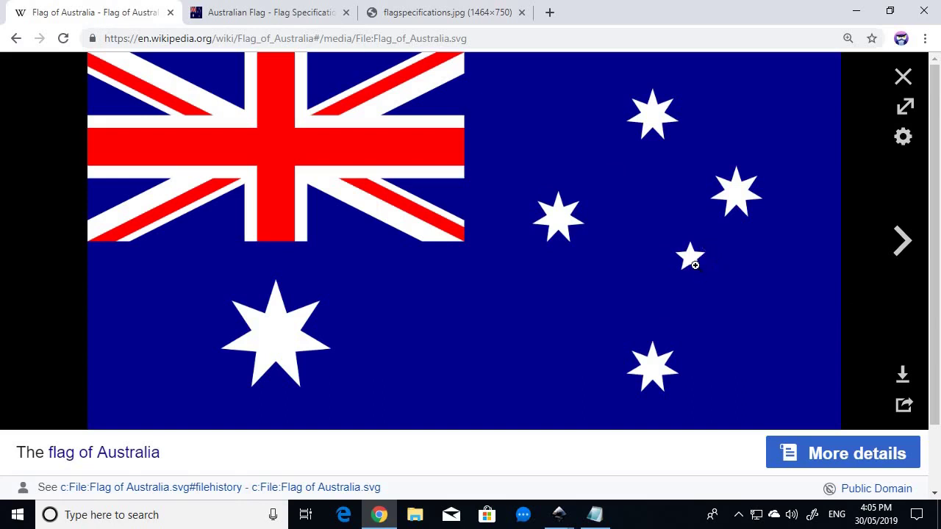
key(alt+Tab)
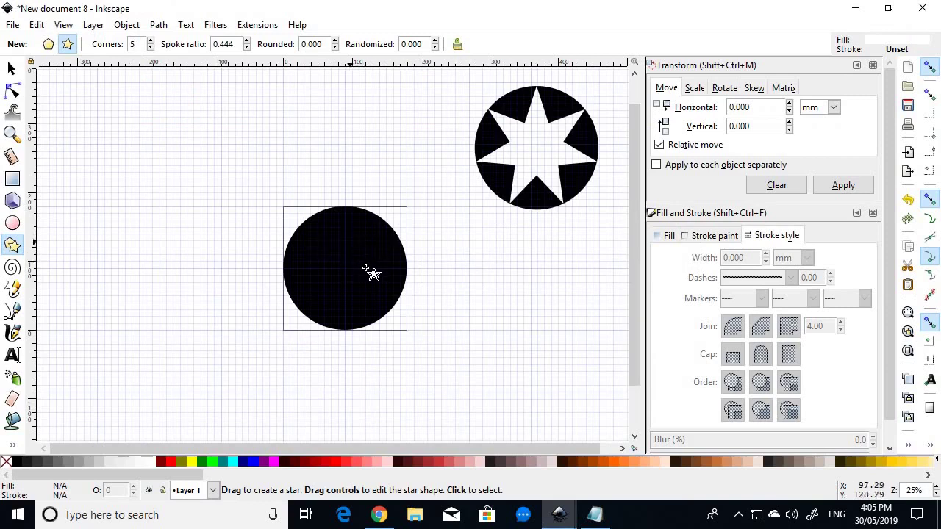
Draw a white five-pointed star from the black circle's centre straight up to its top edge, and deselect it
scroll(395, 315, up, 3)
scroll(386, 309, down, 1)
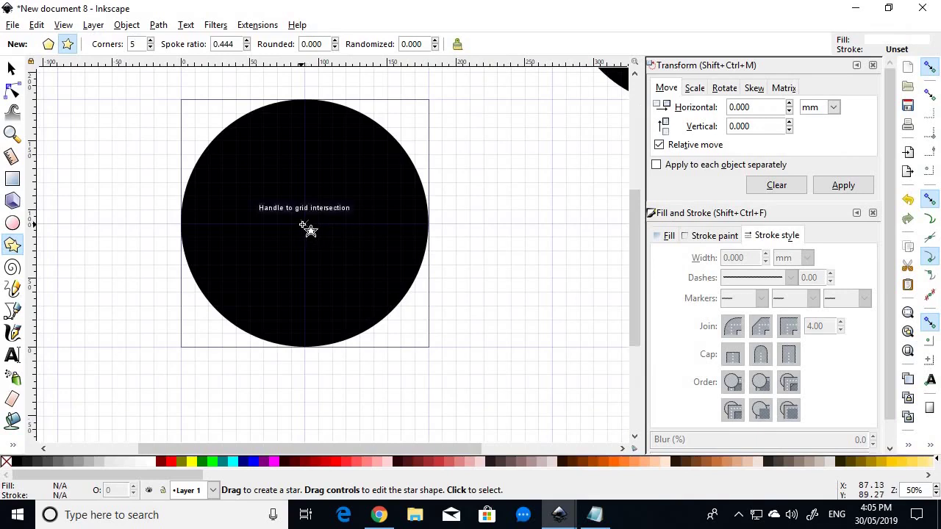
mouse_move(303, 224)
mouse_down()
mouse_move(317, 196)
mouse_move(308, 100)
mouse_up()
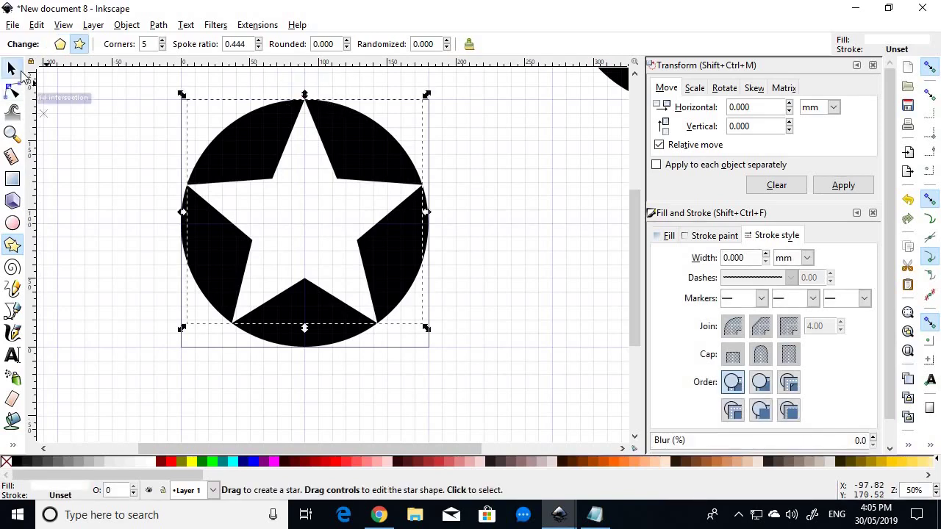
click(13, 69)
click(500, 263)
Move the five-pointed star and its circle about 182 mm up, just above the page, and group them
scroll(492, 184, down, 1)
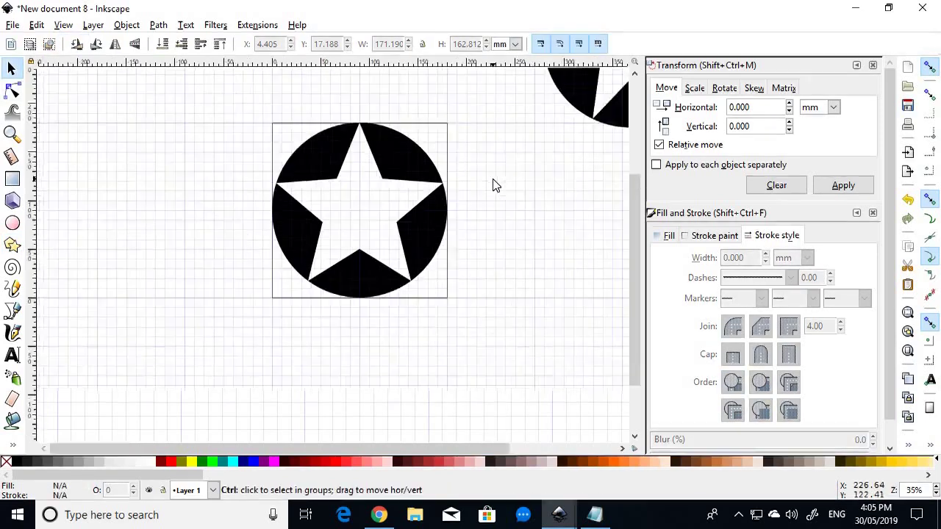
scroll(492, 183, down, 2)
scroll(591, 118, up, 2)
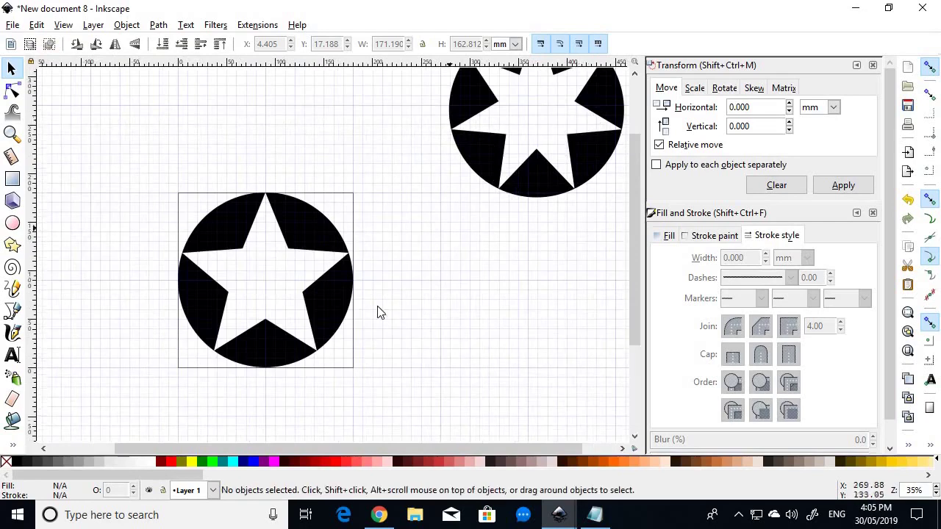
drag(422, 410, 143, 144)
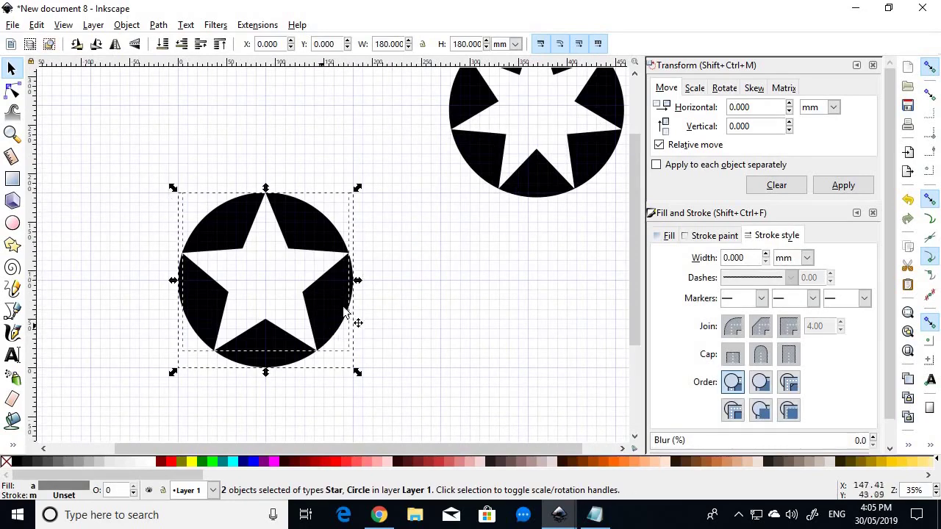
scroll(368, 286, up, 3)
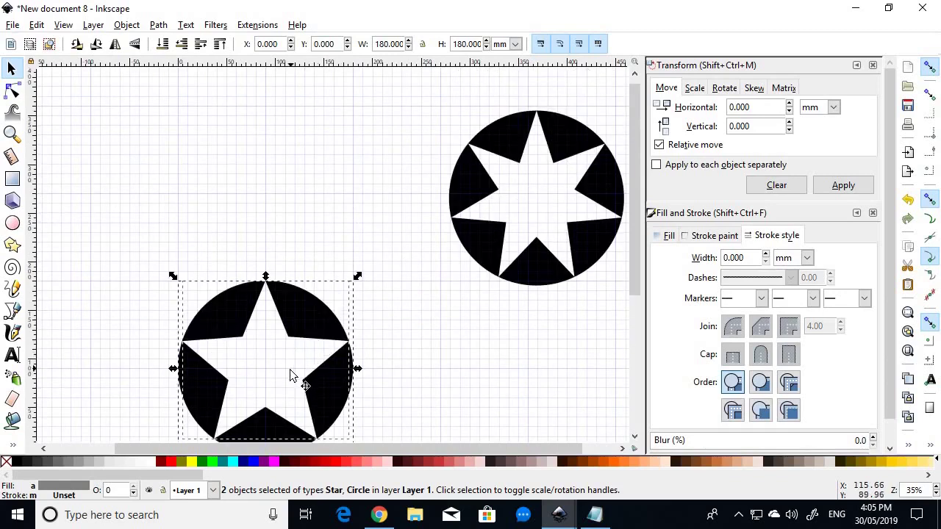
drag(284, 373, 279, 203)
right_click(279, 203)
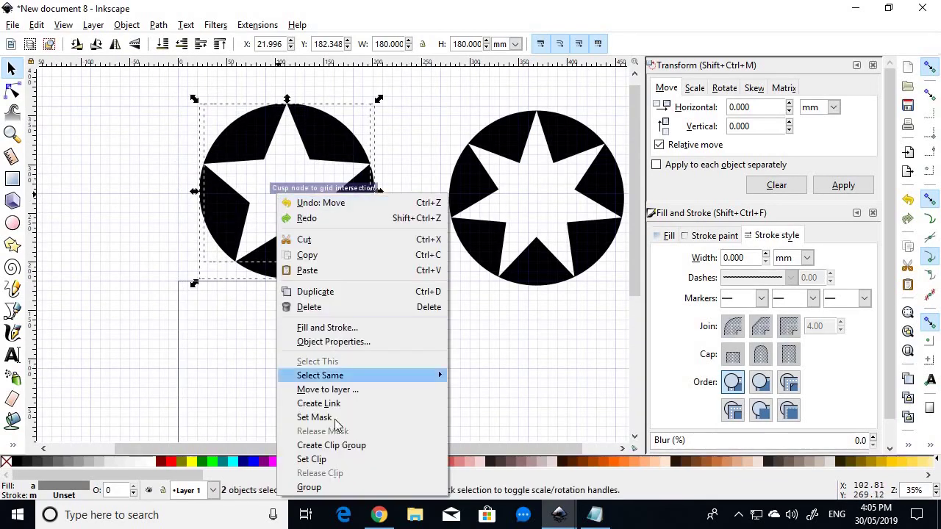
click(339, 488)
click(428, 363)
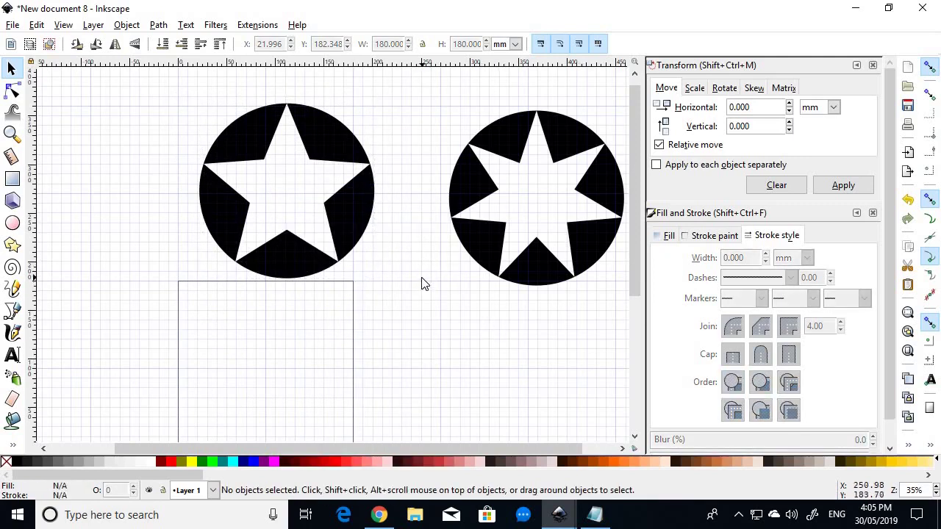
Copy both star groups to the clipboard and close New document 8 without saving it
key(ctrl)
key(ctrl+a)
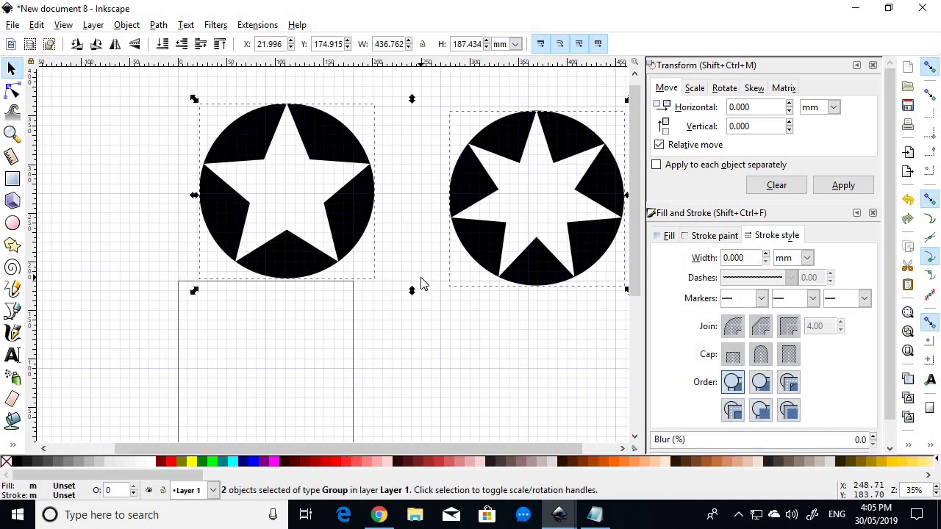
key(ctrl)
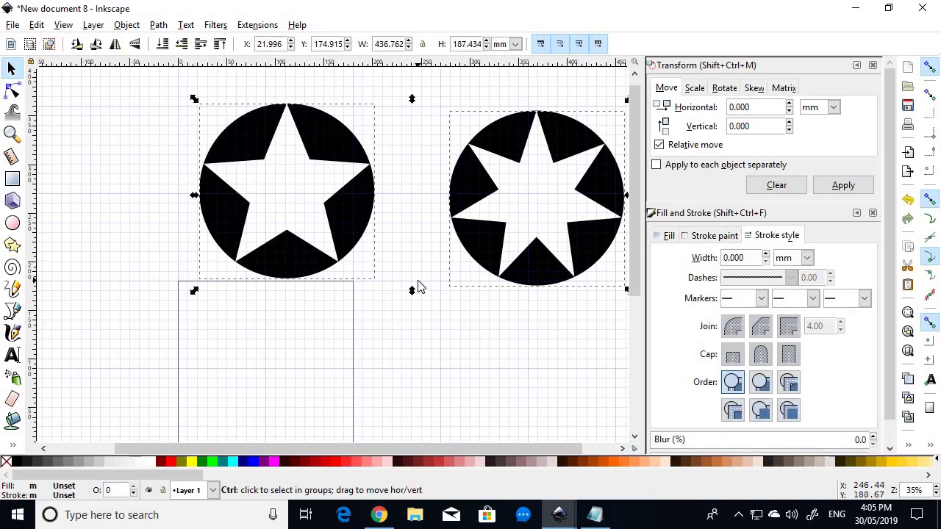
click(465, 352)
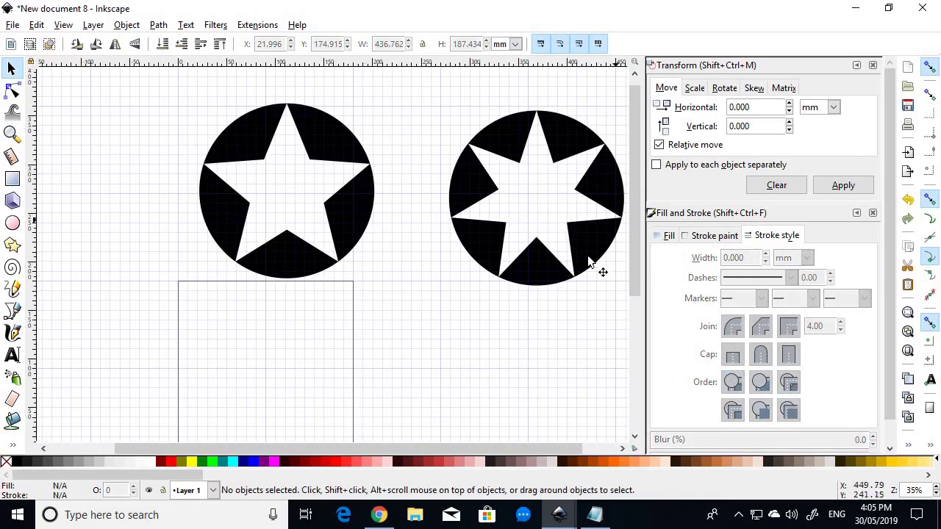
key(ctrl)
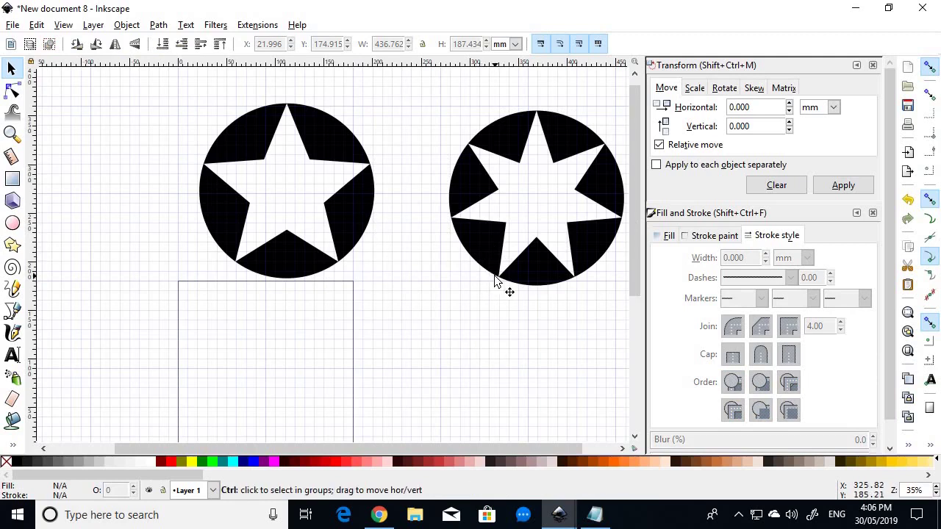
key(ctrl+w)
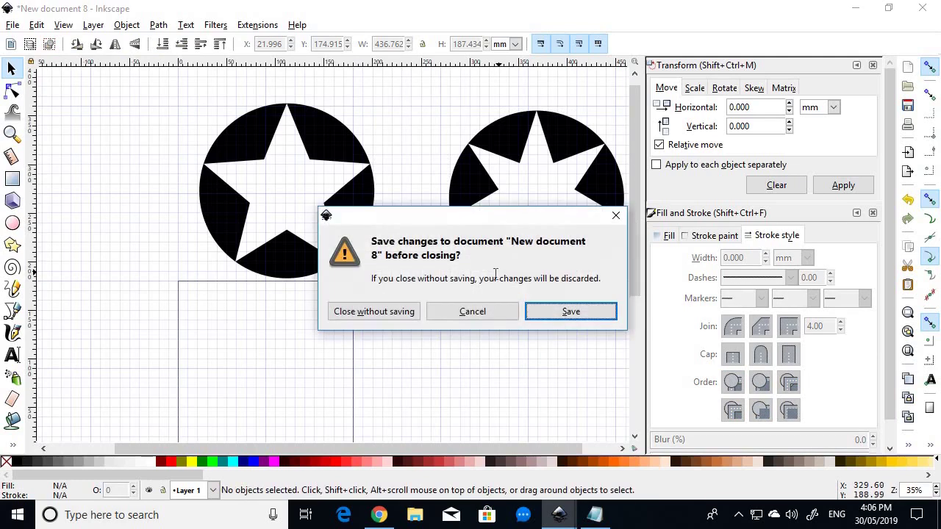
click(375, 312)
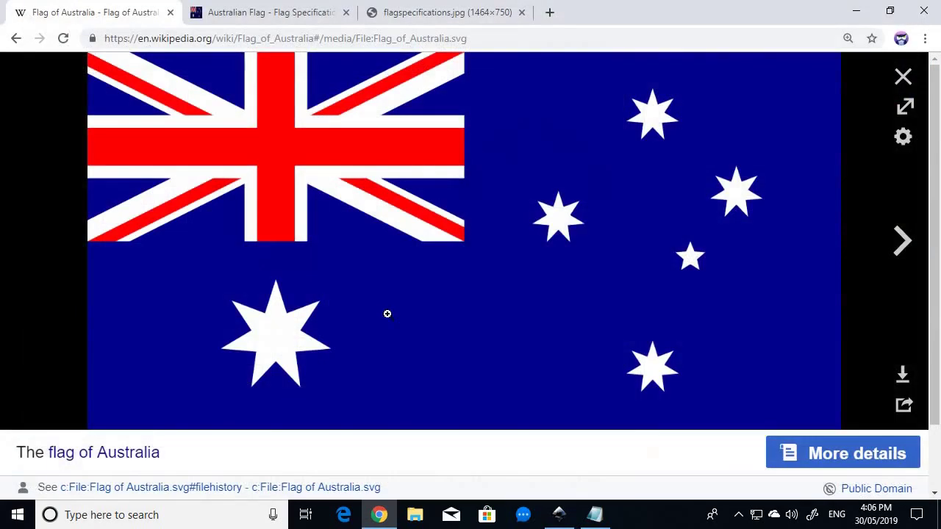
Switch to the flag document in Inkscape, paste both star groups above the flag's blue half and deselect them
key(alt+Tab)
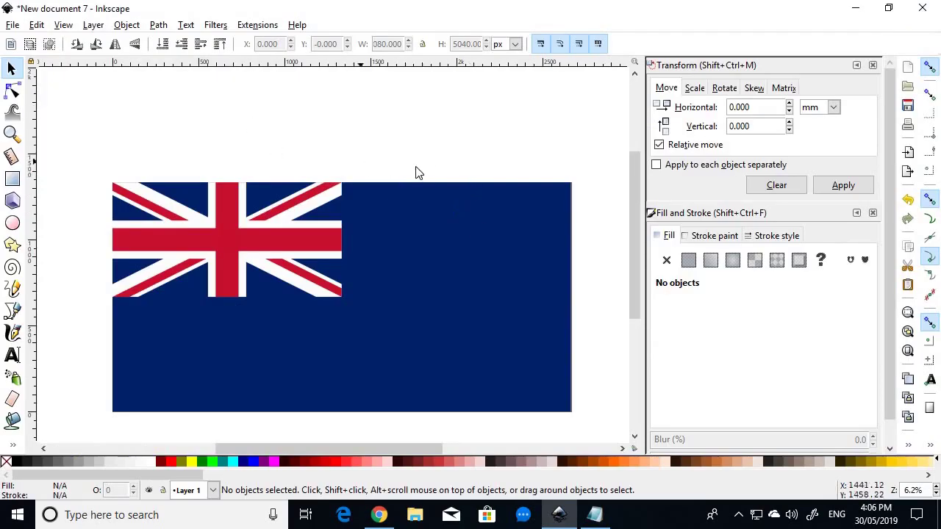
scroll(415, 172, down, 3)
scroll(414, 173, up, 2)
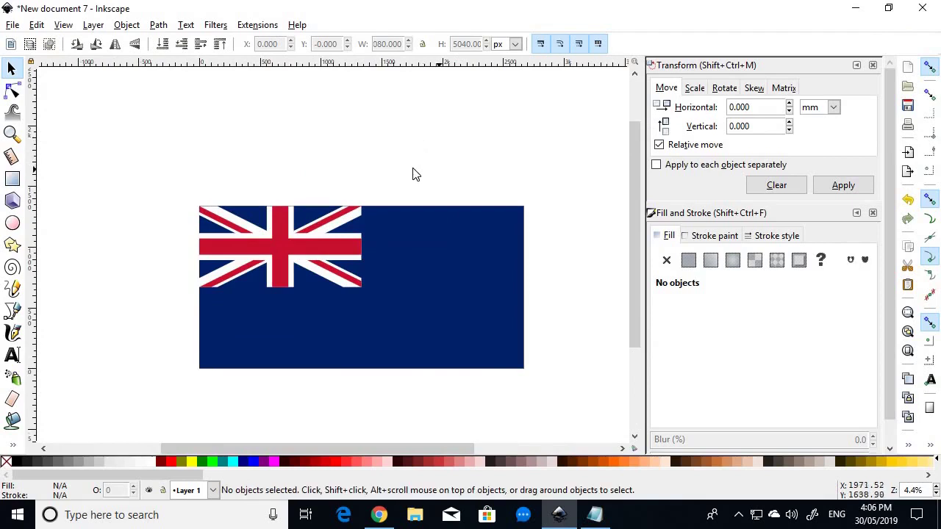
key(ctrl)
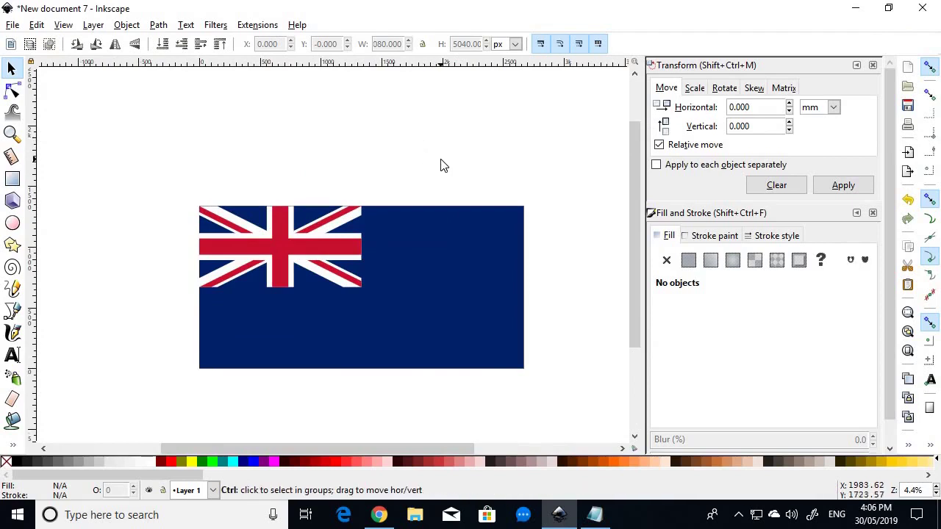
key(ctrl+v)
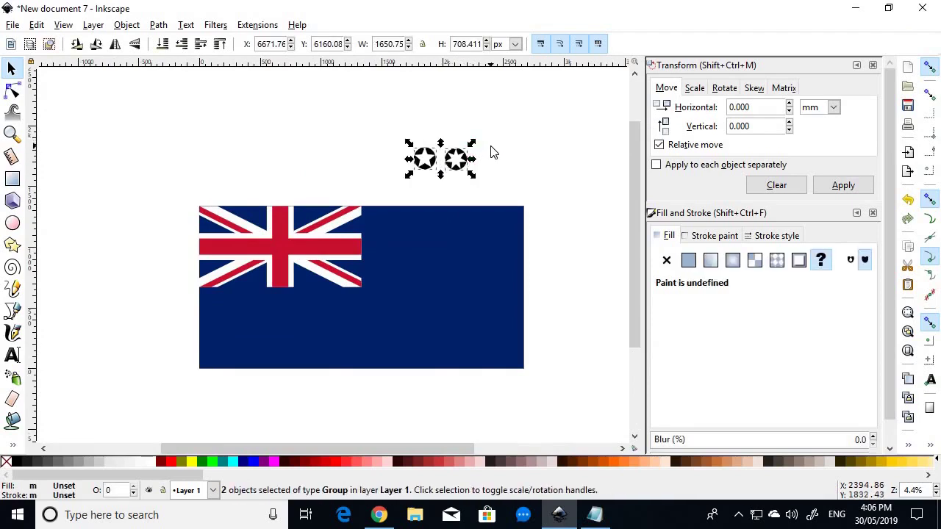
scroll(487, 160, up, 1)
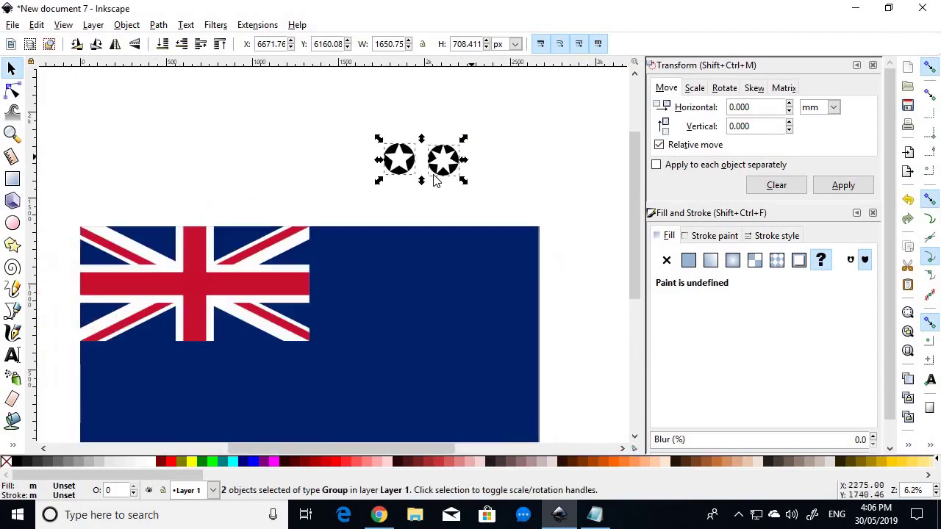
key(Escape)
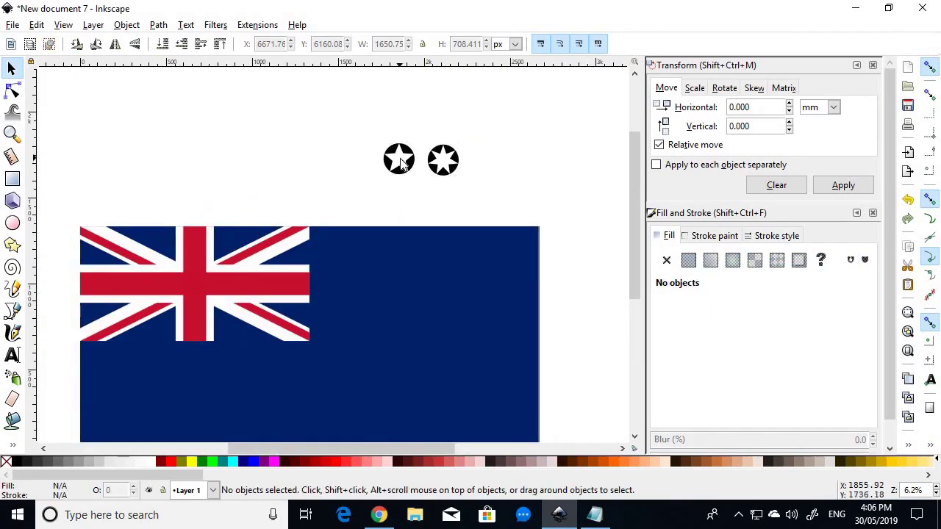
Space the five-pointed and seven-pointed star groups farther apart above the flag, keeping them roughly level, and deselect them
drag(400, 163, 368, 167)
drag(459, 168, 493, 177)
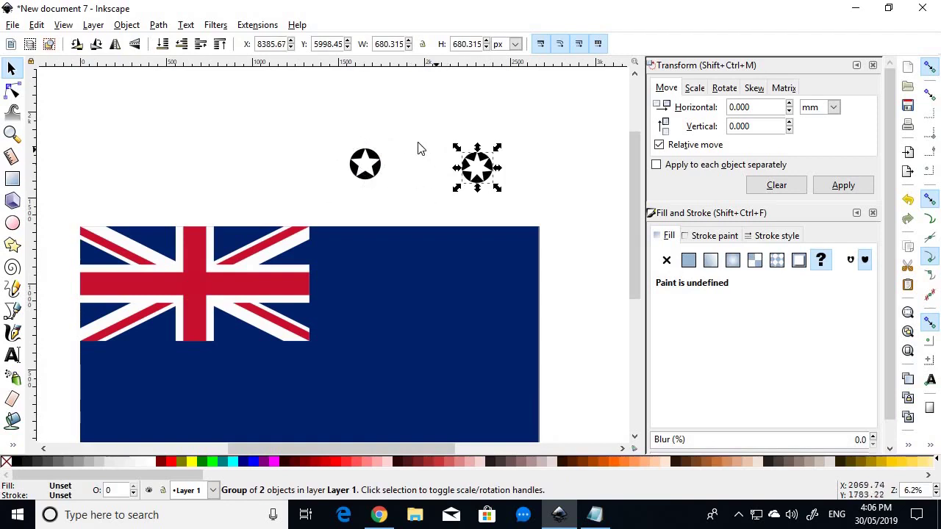
click(391, 125)
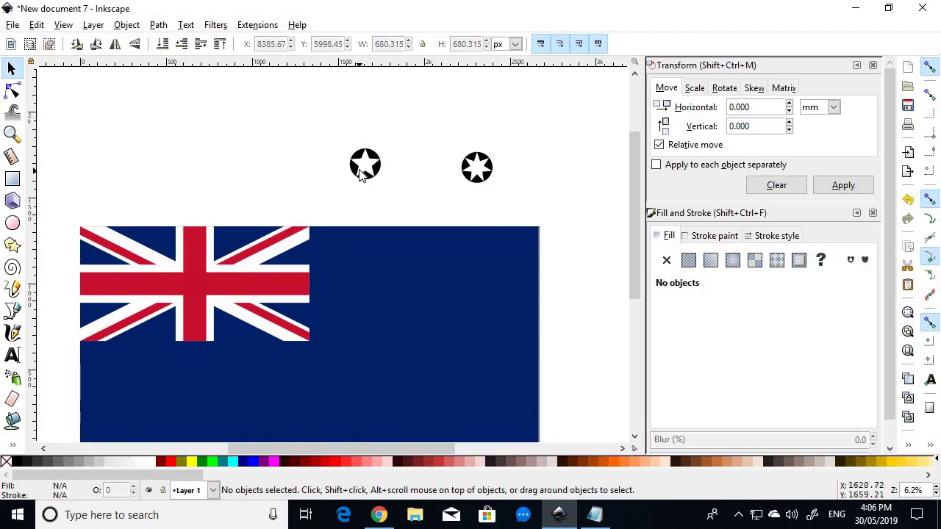
click(360, 171)
drag(360, 171, 379, 173)
click(421, 137)
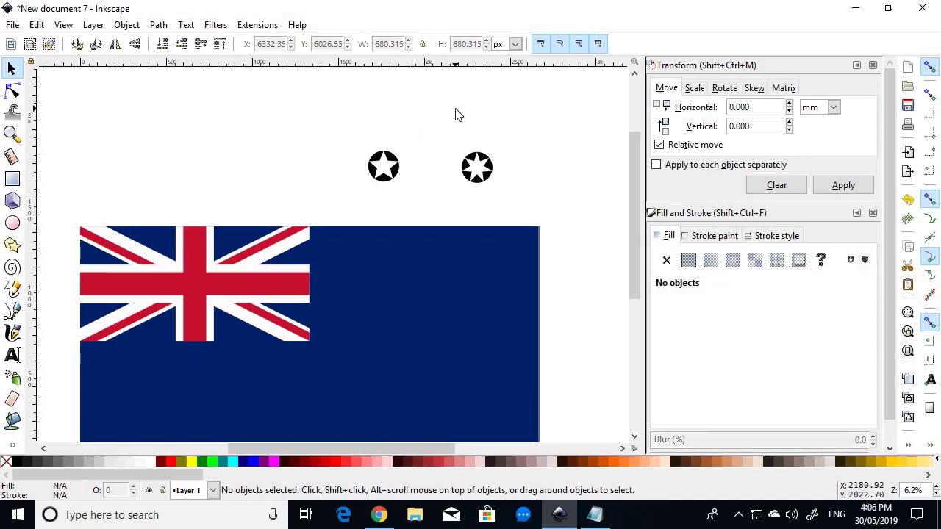
Examine the star sizes and positions in the browser's enlarged flag specification drawing and in Wikipedia's Construction section on the Australian flag
key(alt+Tab)
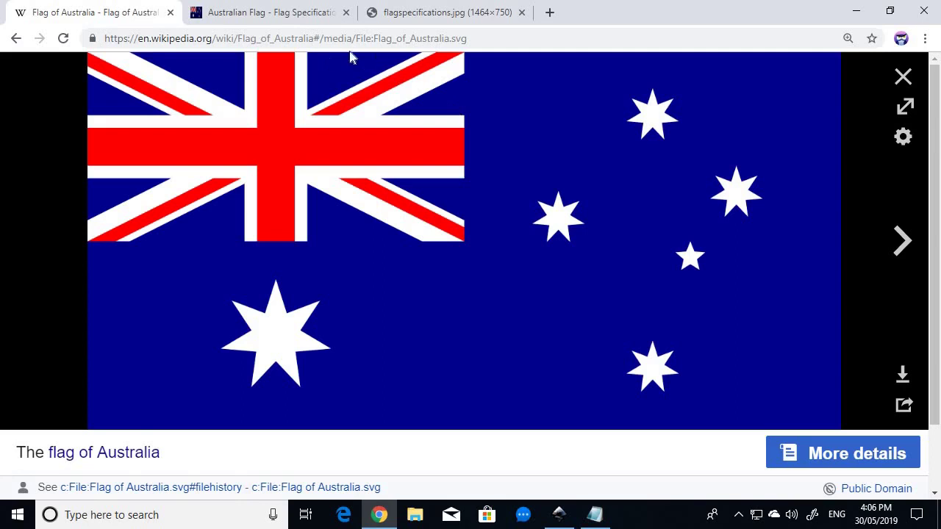
click(291, 12)
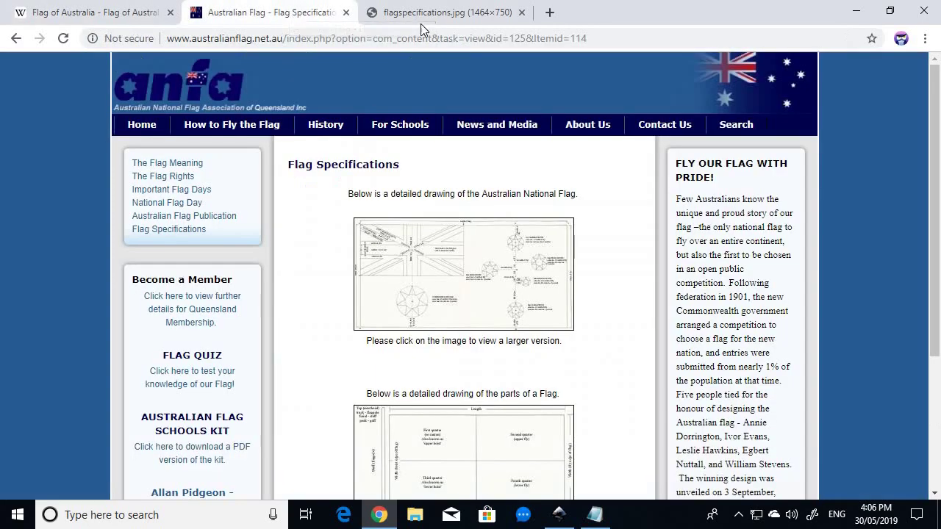
click(443, 275)
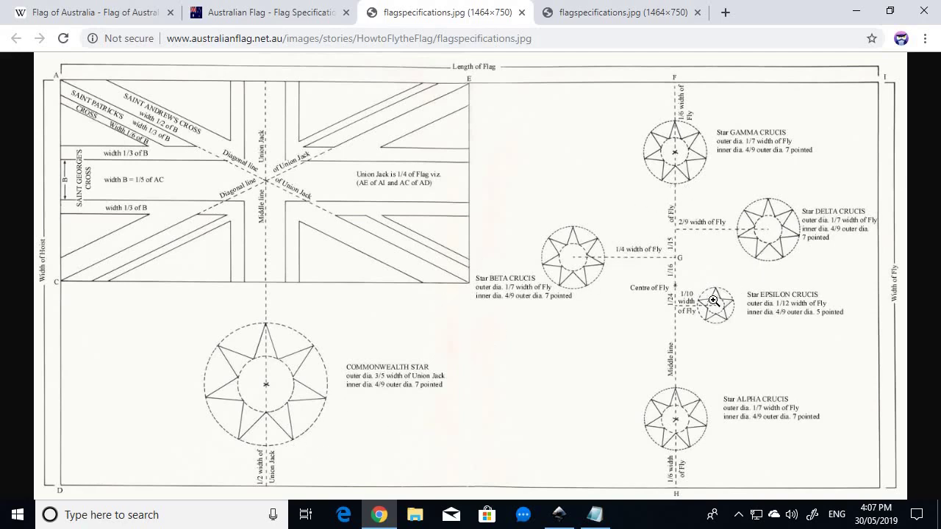
click(88, 12)
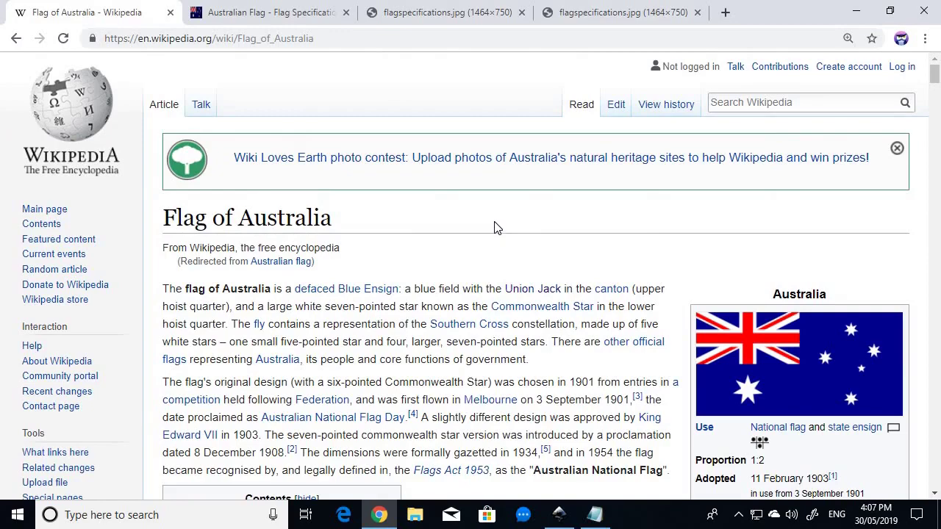
scroll(494, 227, down, 20)
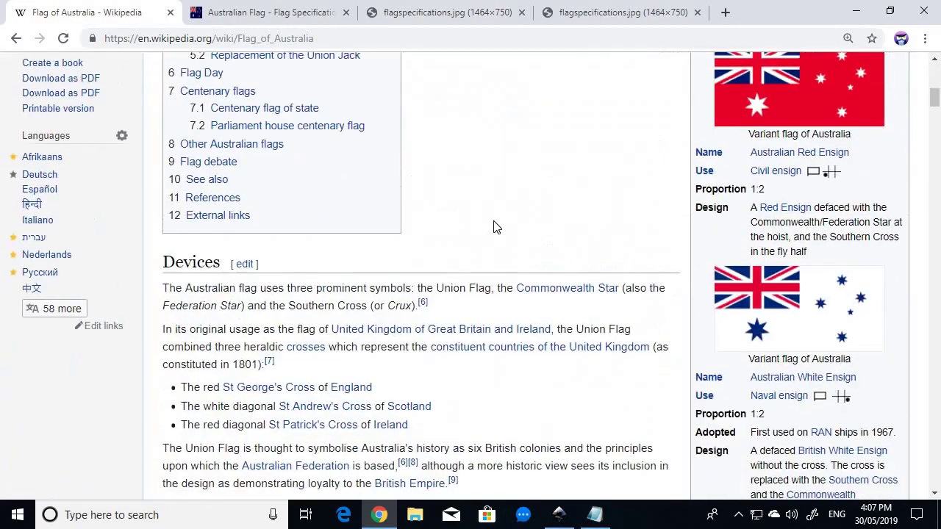
scroll(492, 219, up, 1)
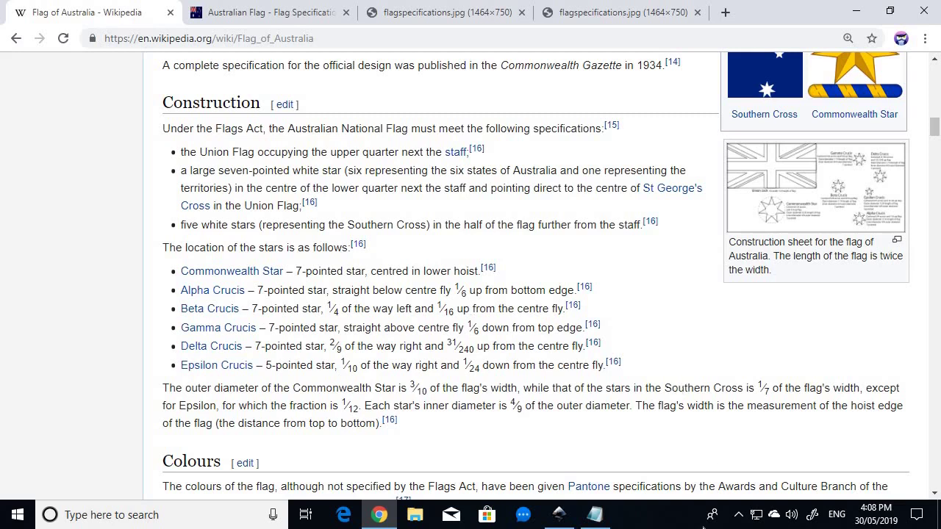
Compare the dimensions, star diameters and star positions in Notepad's Australian Flag Cheat Sheet with Wikipedia's construction rules
click(596, 515)
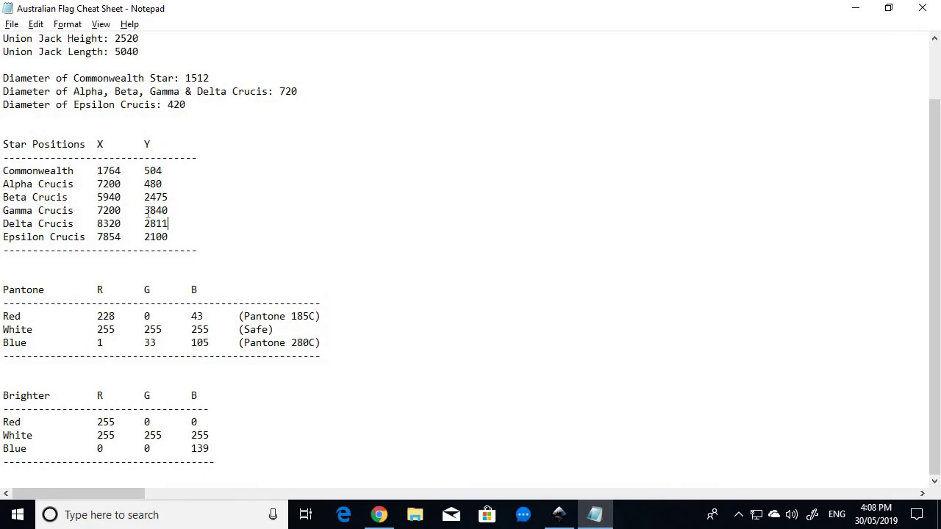
scroll(186, 194, up, 2)
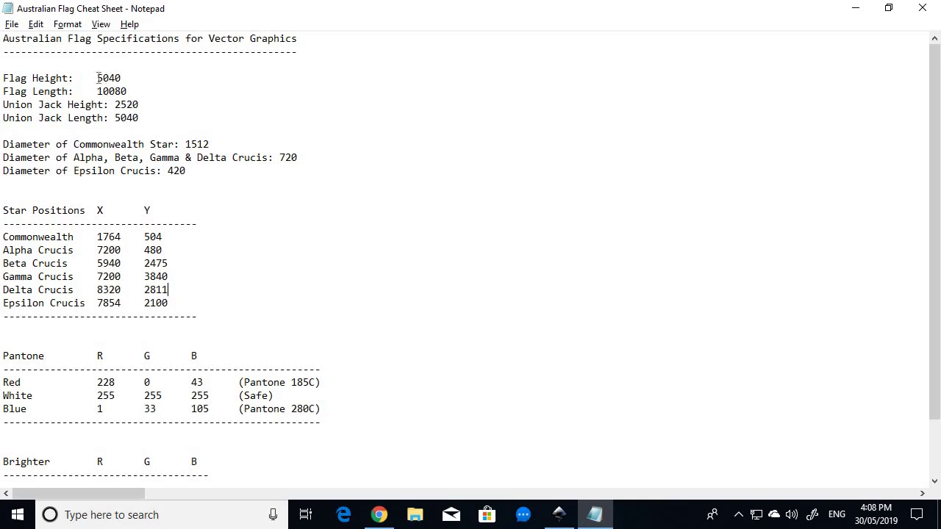
key(alt+Tab)
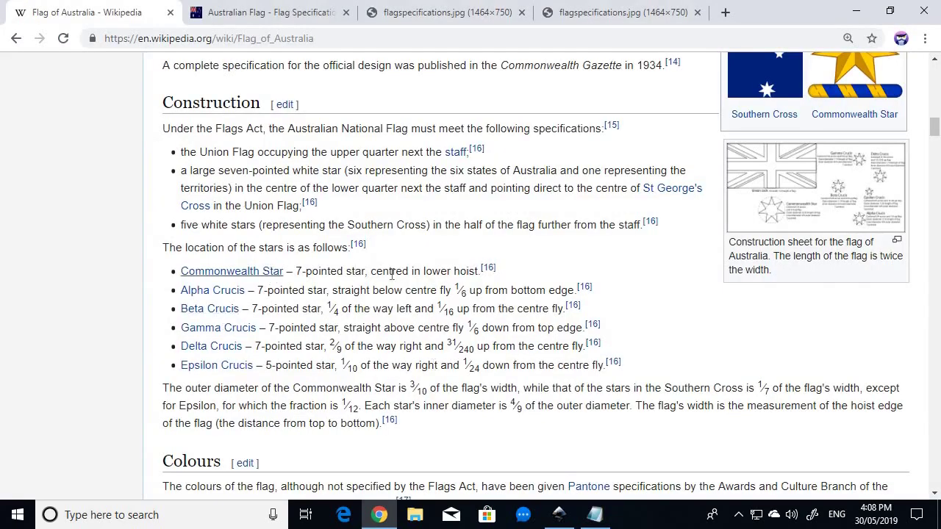
key(alt+Tab)
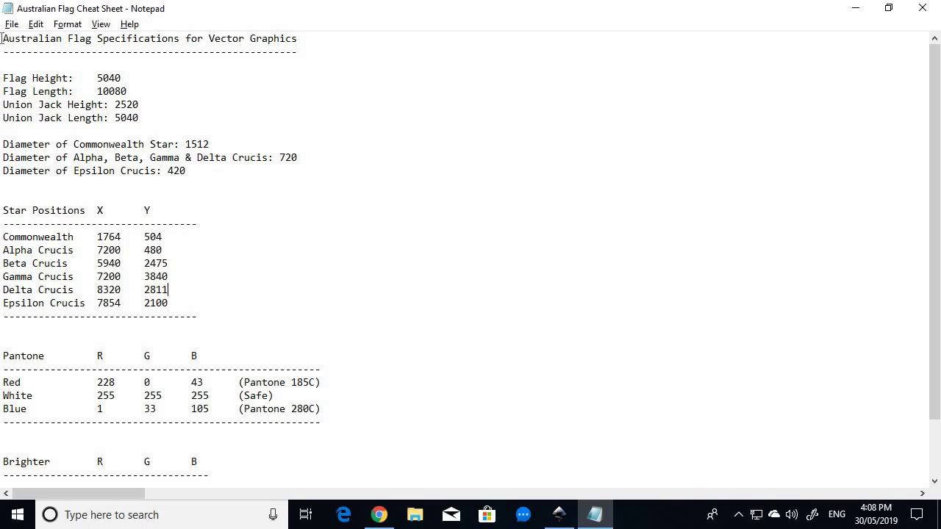
Copy the entire cheat sheet text and return to the flag document in Inkscape
drag(2, 38, 360, 523)
right_click(143, 134)
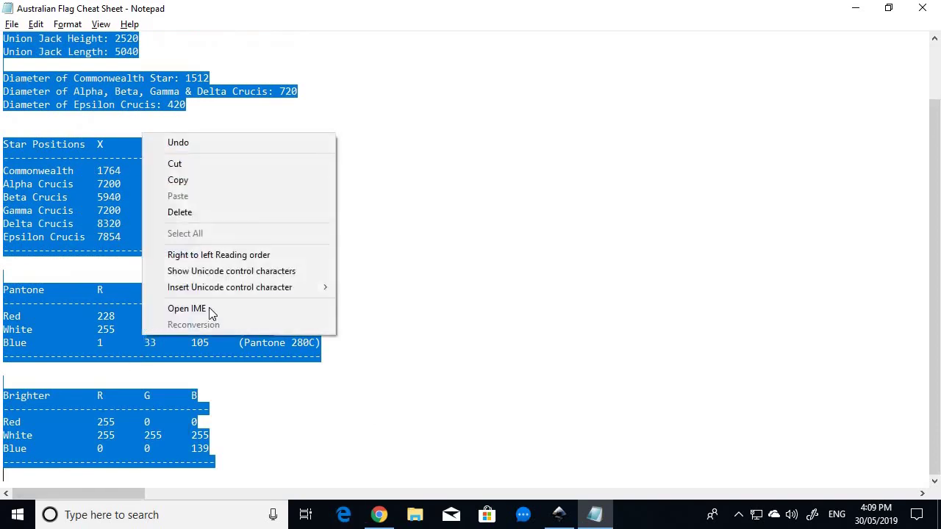
click(198, 182)
click(303, 214)
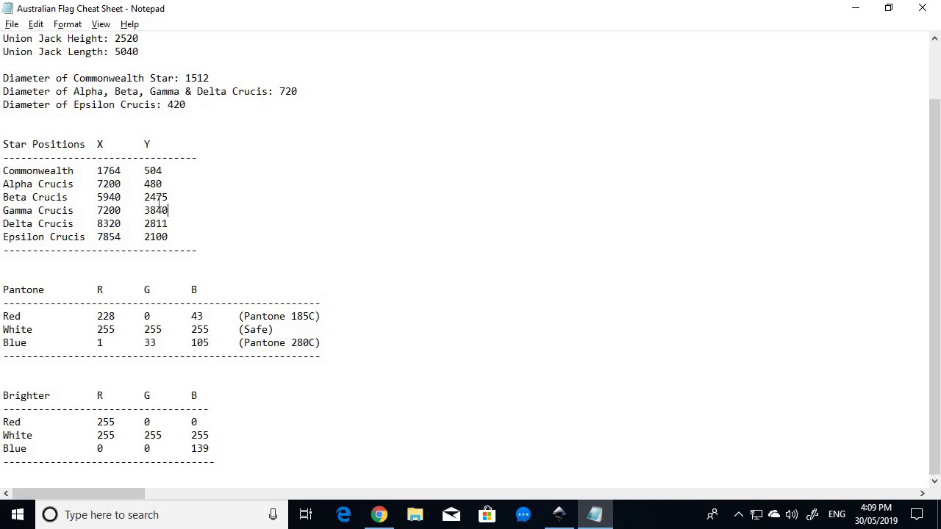
key(alt)
key(alt+Tab)
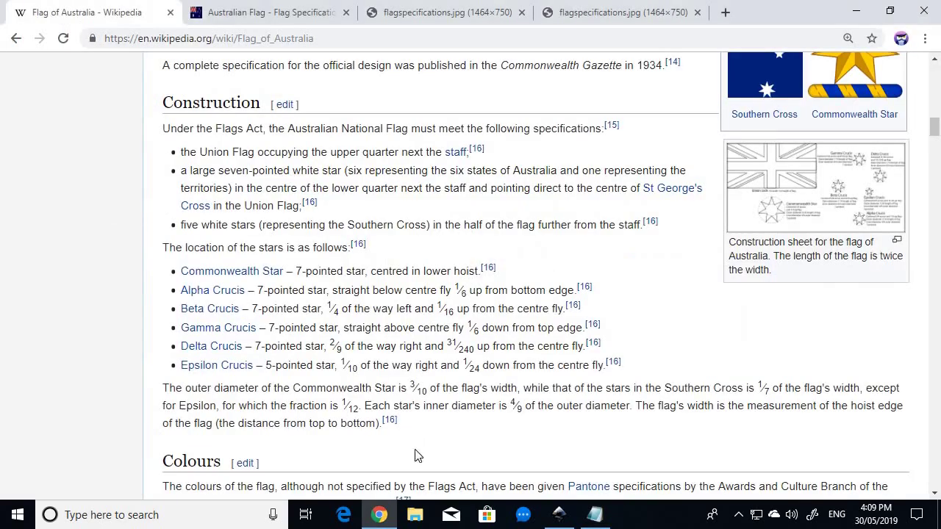
click(558, 514)
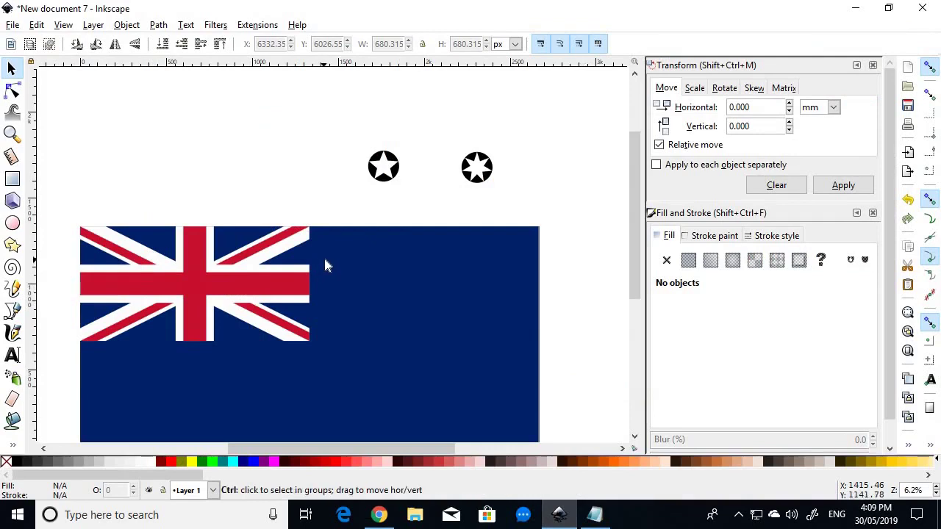
Paste the copied cheat sheet into a flowed text frame beside the flag and enlarge the text to about 9631 px wide
ctrl+scroll(325, 258, down, 3)
ctrl+scroll(273, 294, up, 1)
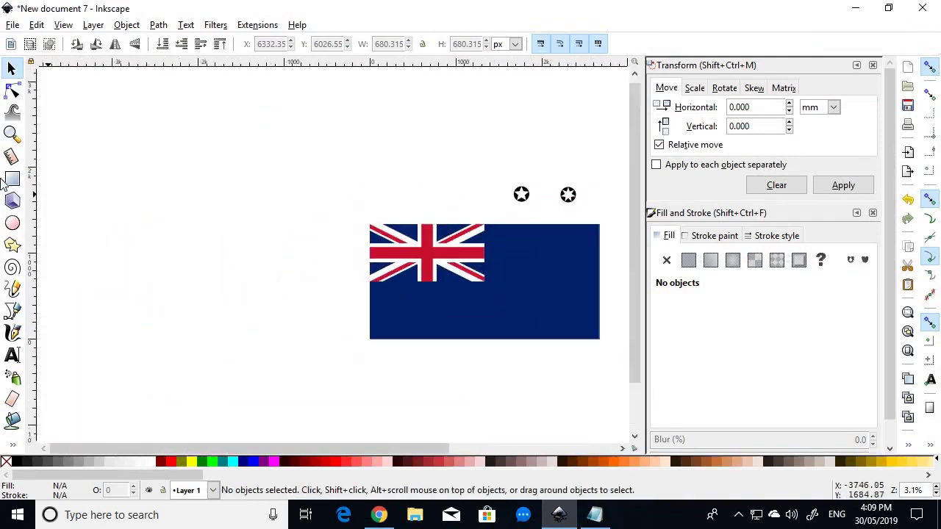
click(13, 355)
drag(192, 189, 253, 265)
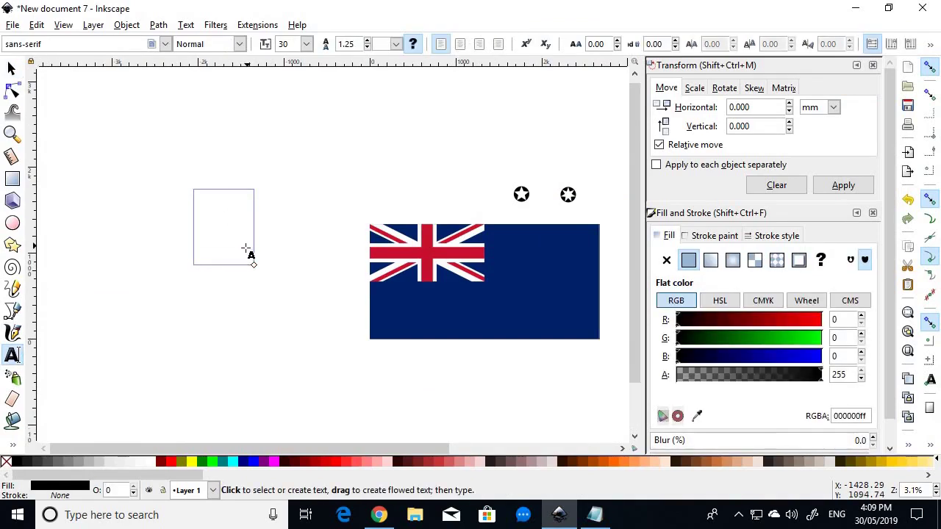
key(ctrl+v)
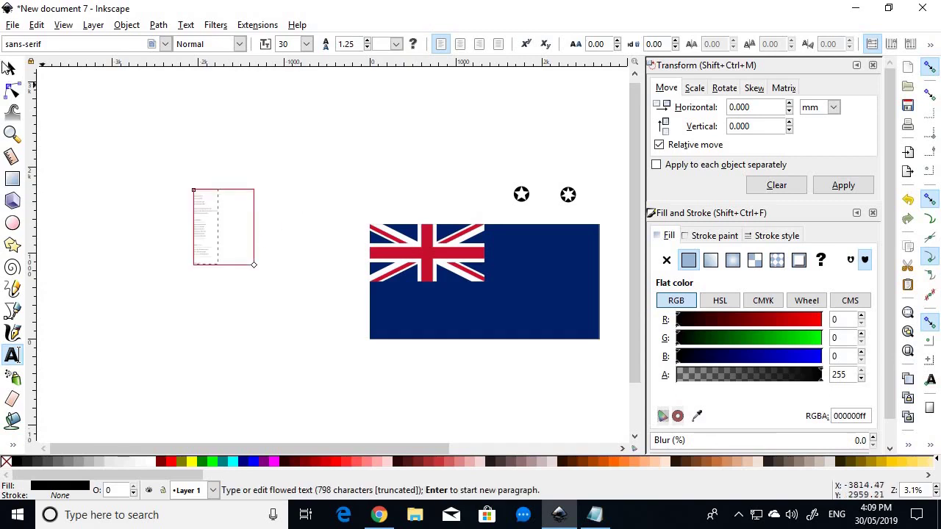
click(11, 68)
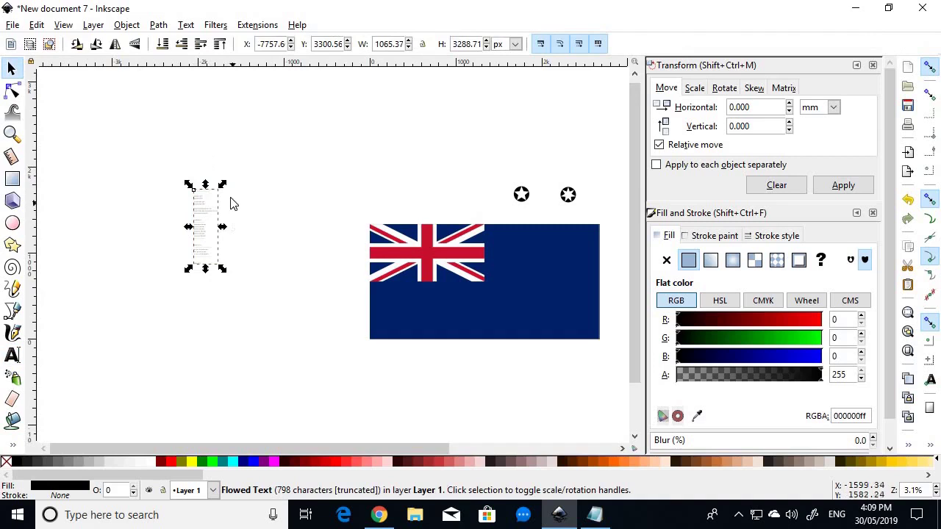
drag(230, 188, 249, 280)
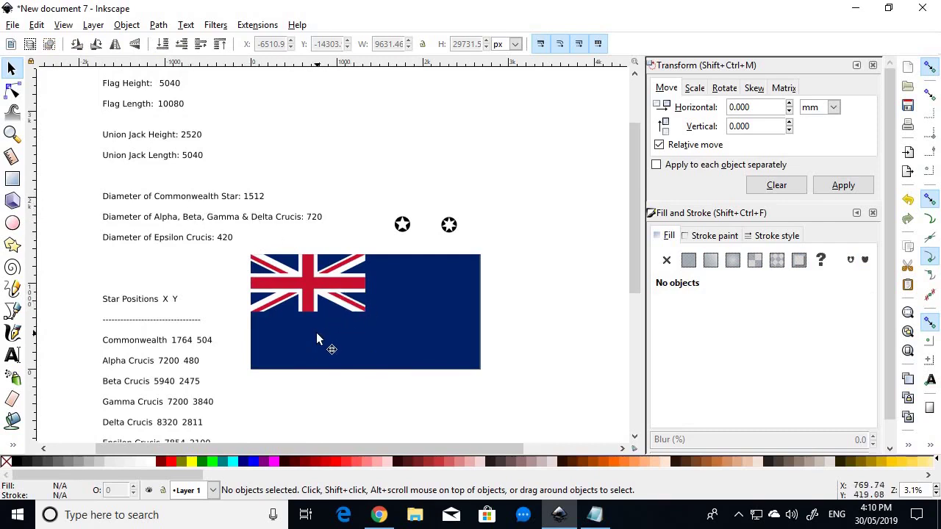
Resize the seven-pointed star group to the Commonwealth Star diameter, 1512 px wide and 1512 px high
scroll(456, 235, up, 1)
click(447, 224)
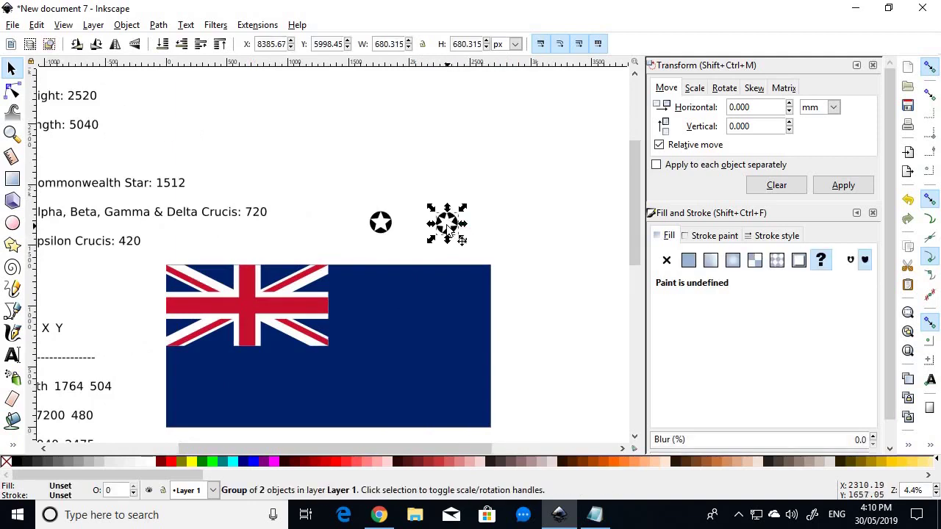
scroll(184, 210, down, 1)
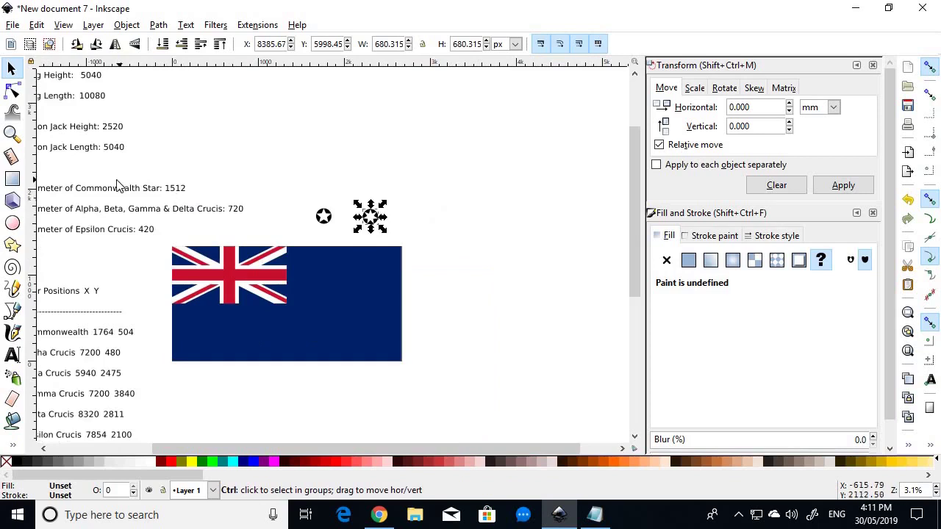
scroll(82, 200, down, 2)
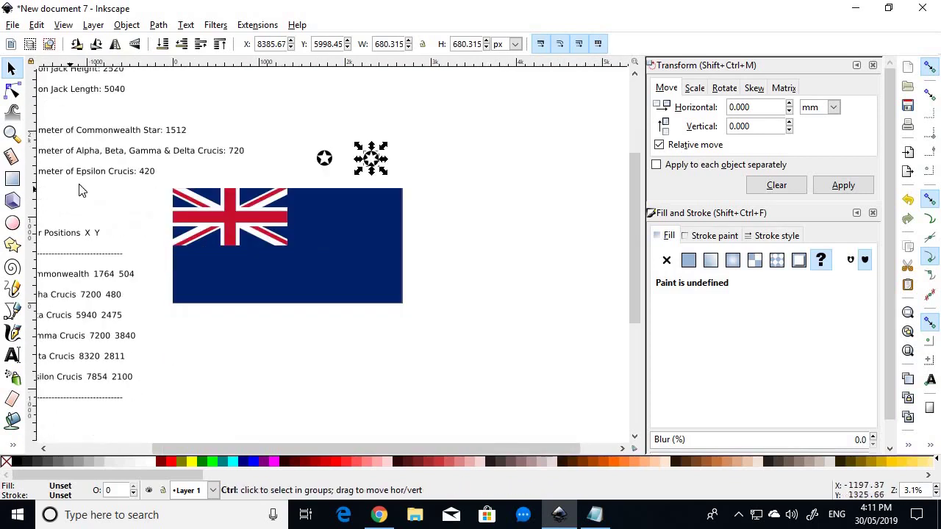
scroll(170, 127, up, 1)
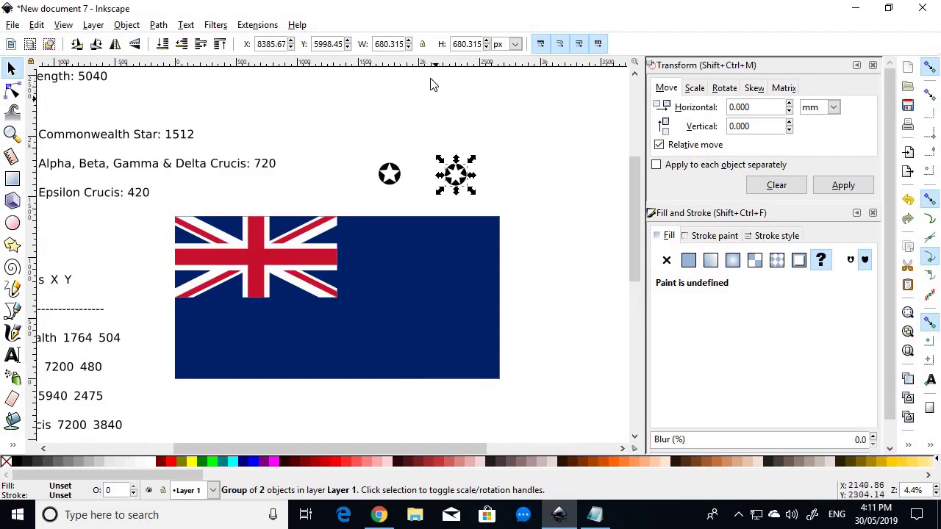
triple_click(389, 44)
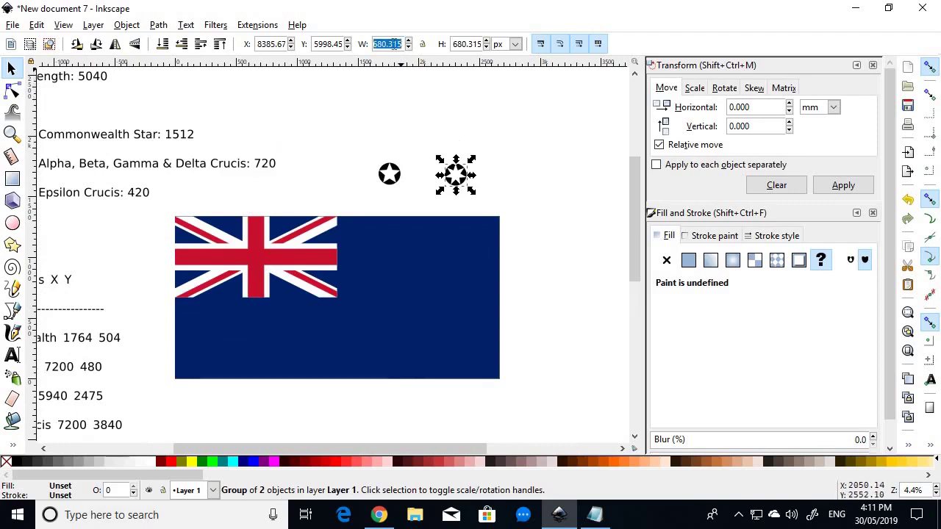
click(369, 109)
click(456, 173)
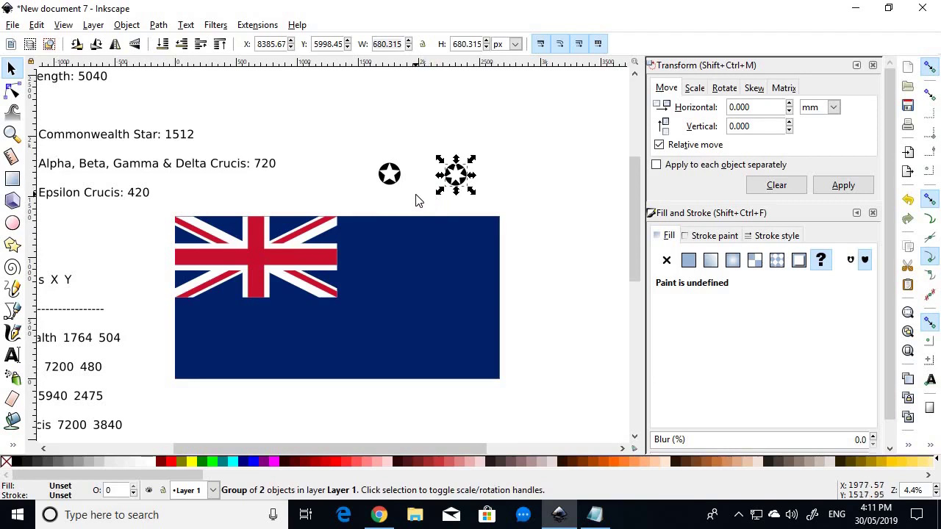
click(472, 143)
click(459, 176)
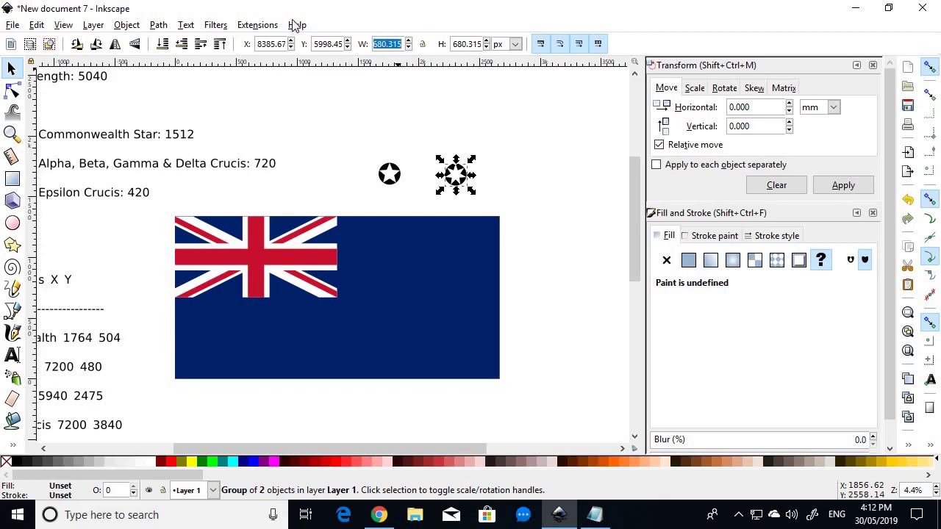
text(1512)
key(Tab)
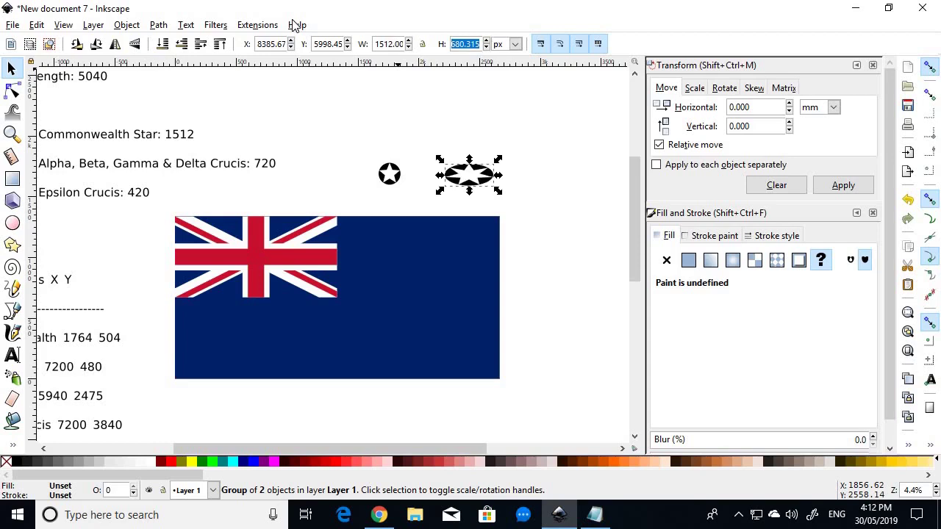
text(1512)
key(Return)
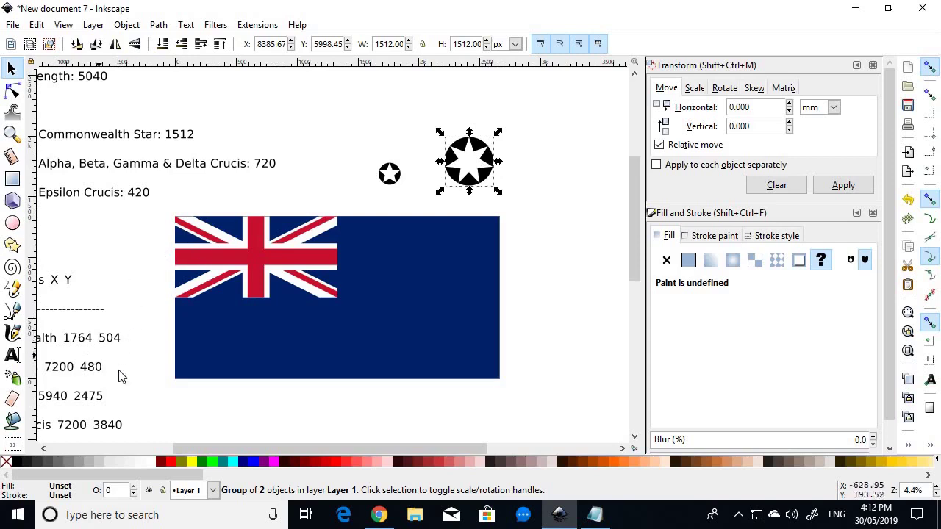
Position the Commonwealth Star group at X 1764, Y 504 px beneath the Union Jack and deselect it
drag(333, 440, 268, 443)
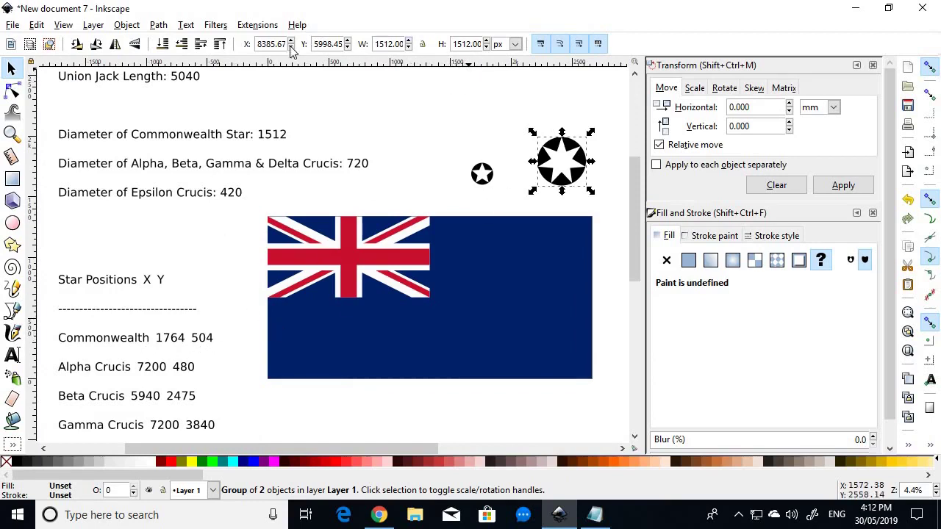
double_click(263, 43)
text(1764)
key(Tab)
text(50)
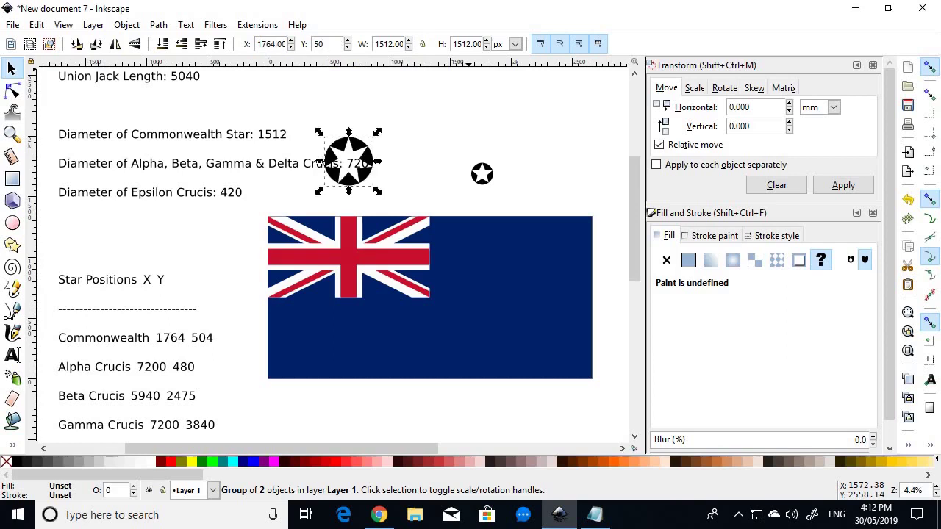
key(Return)
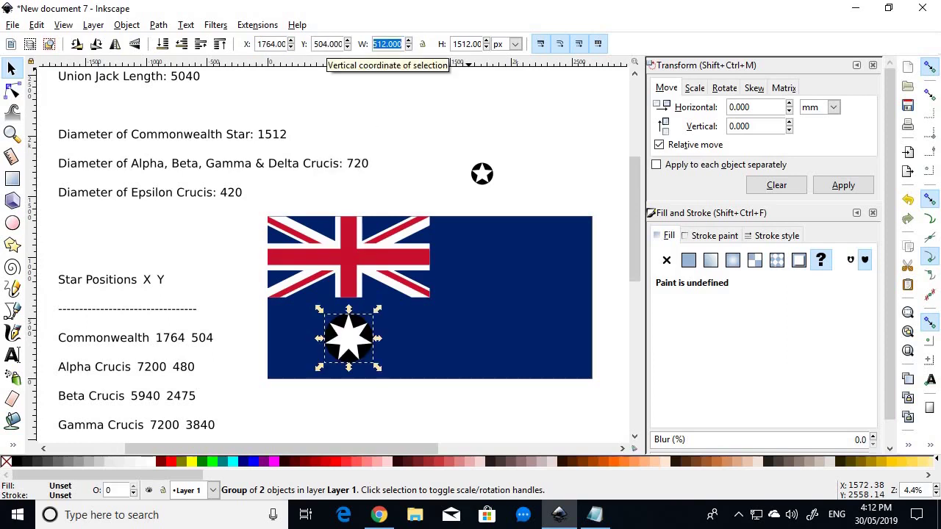
click(441, 124)
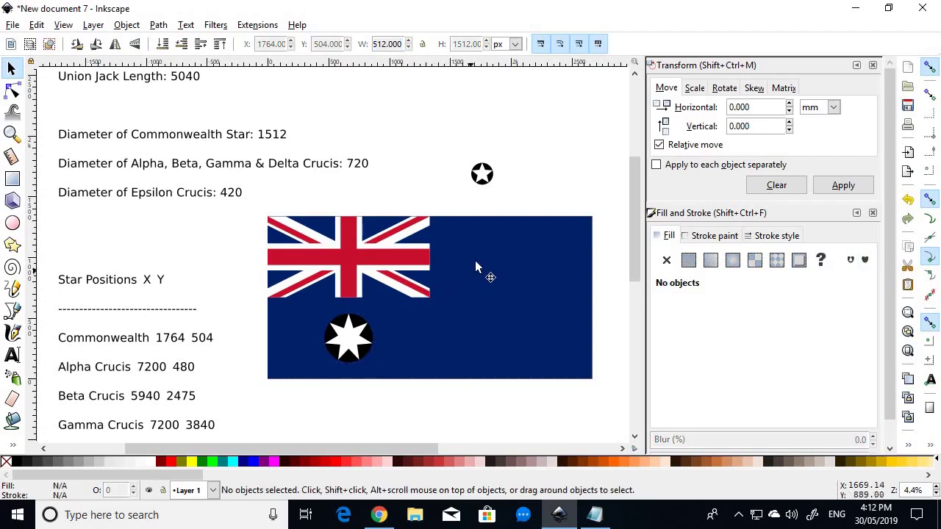
Duplicate the Commonwealth Star group to the empty area above the flag and resize the copy to 720 by 720 px
click(357, 337)
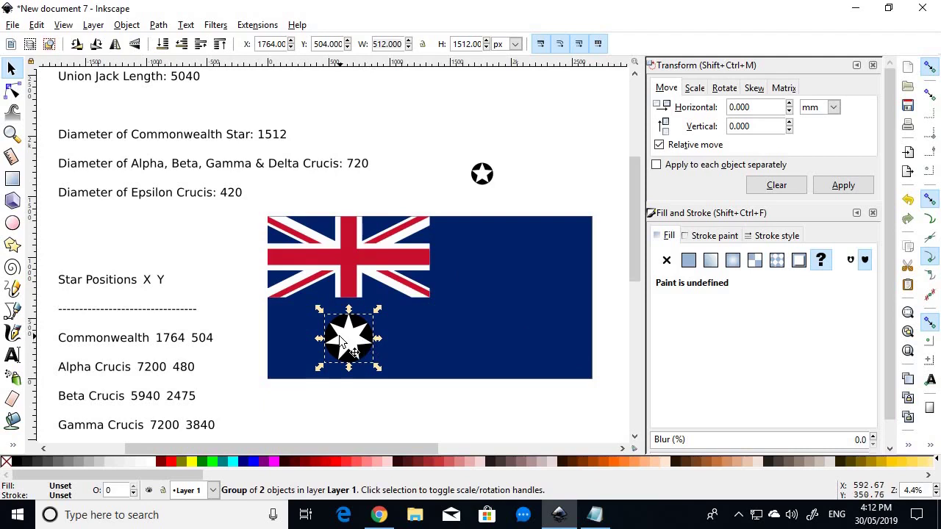
drag(339, 341, 448, 123)
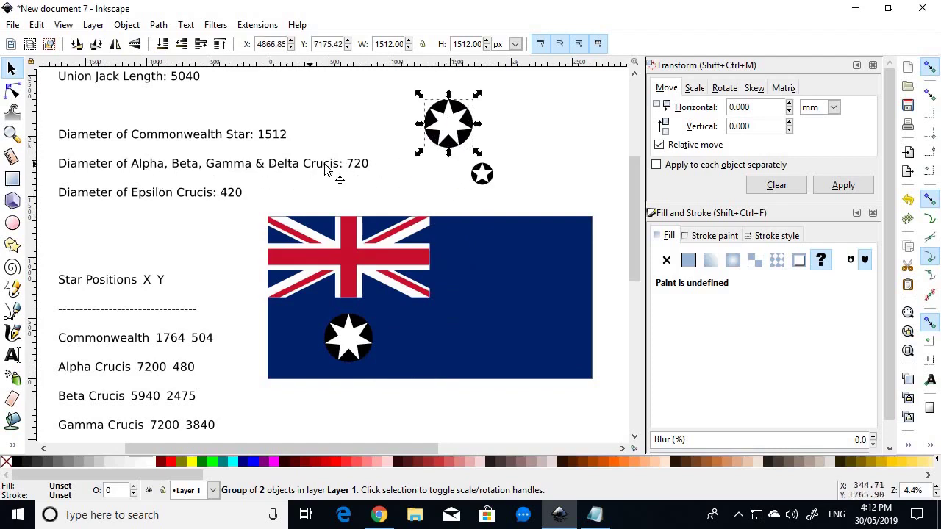
double_click(387, 43)
text(720)
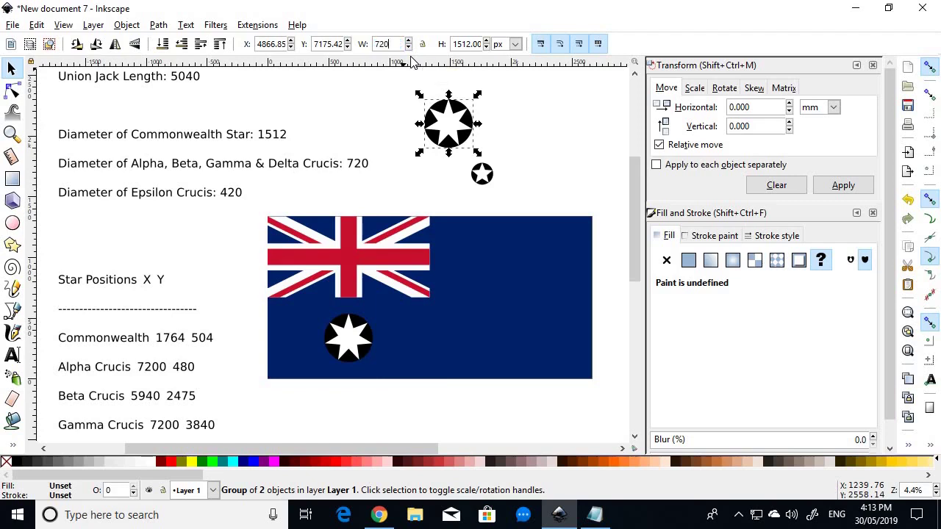
key(Tab)
text(7)
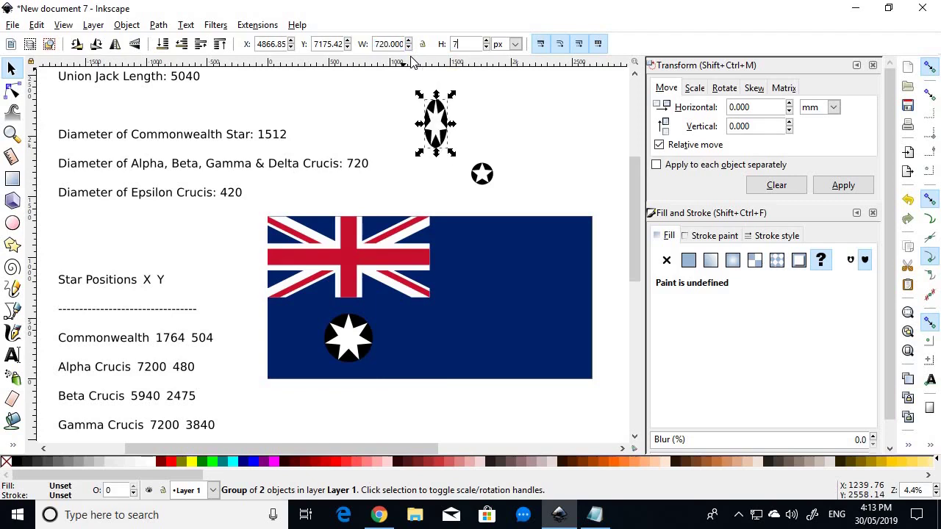
key(Return)
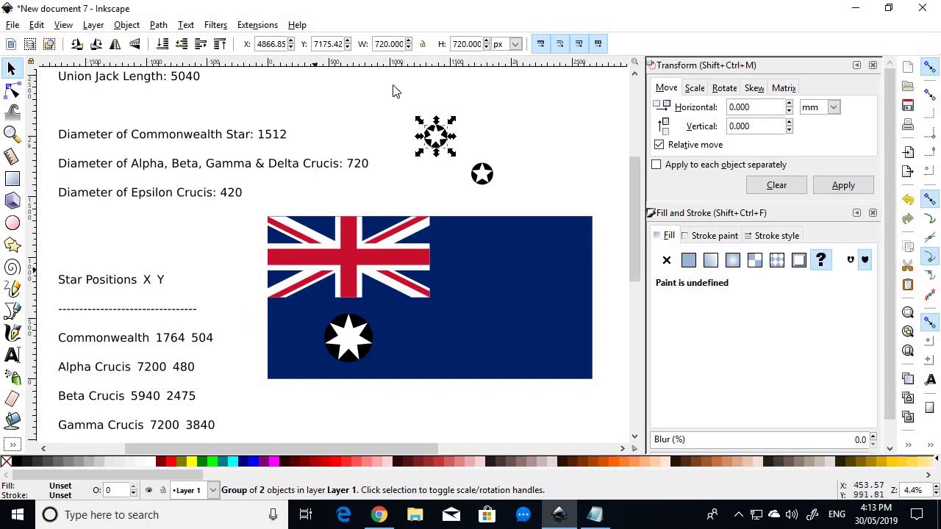
Position the 720 px star copy as Alpha Crucis at X 7200, Y 480 px and deselect it
double_click(271, 43)
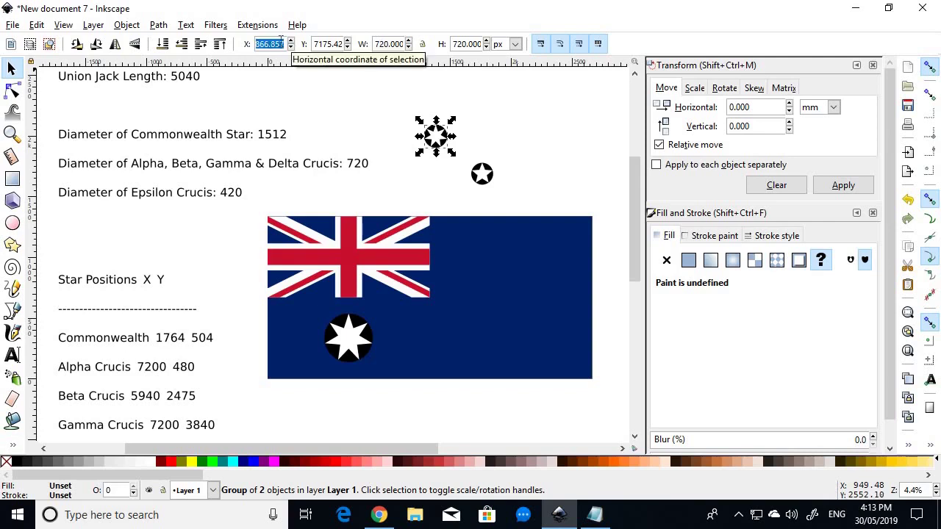
text(7200)
key(Tab)
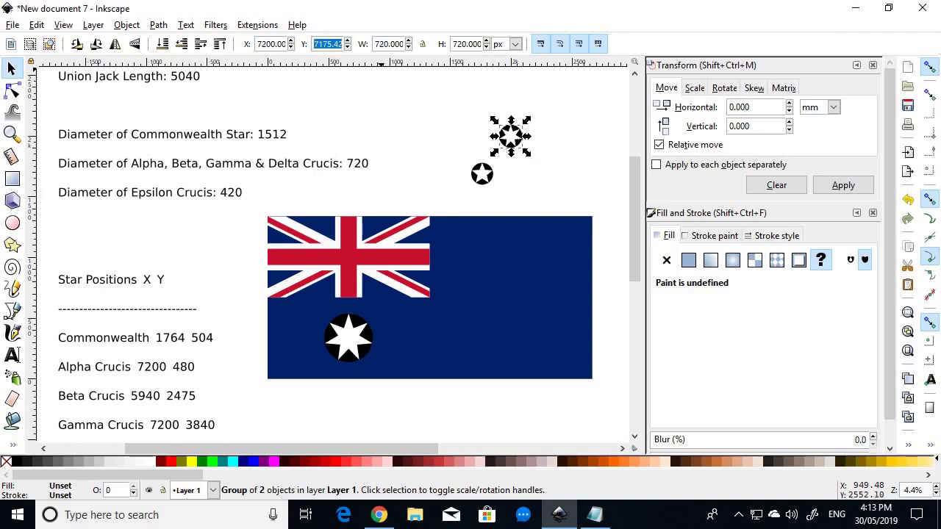
text(480)
key(Return)
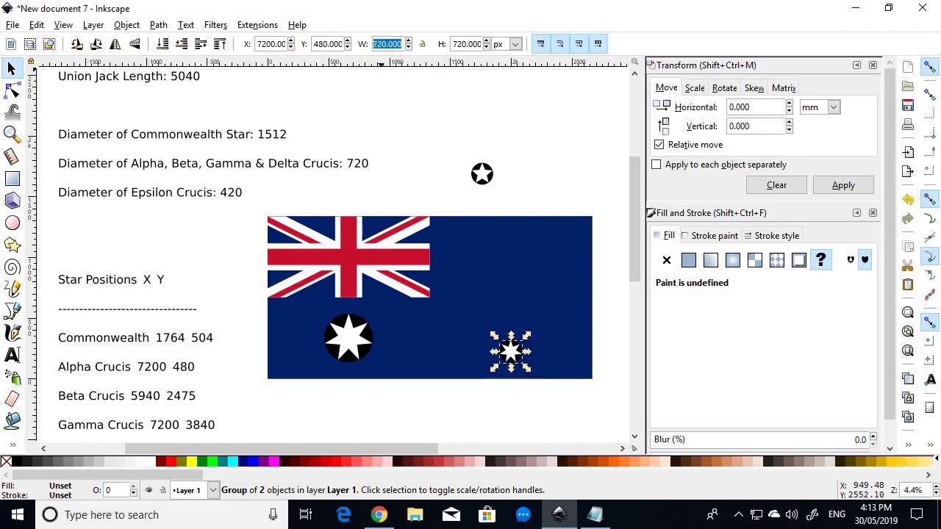
click(563, 151)
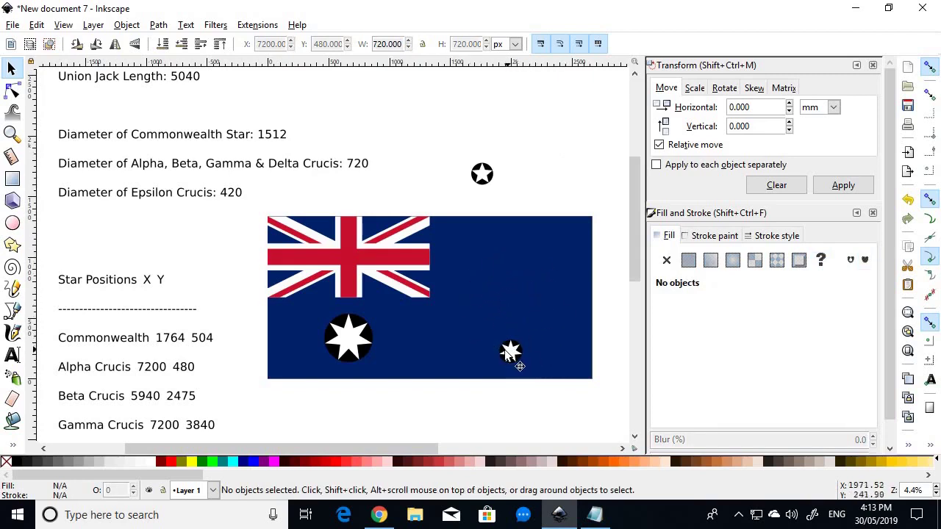
Duplicate the Alpha Crucis star and position the copy as Beta Crucis at X 5940, Y 2475 px
drag(510, 354, 546, 317)
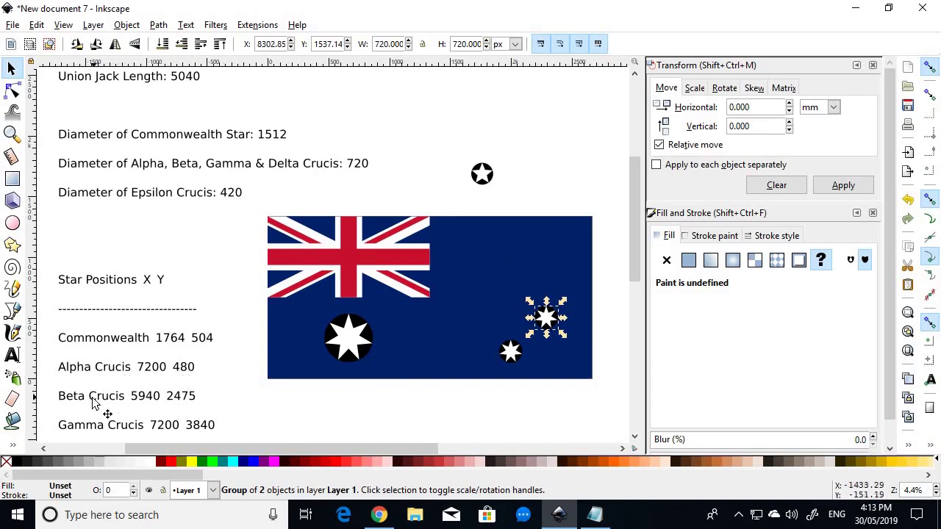
double_click(266, 44)
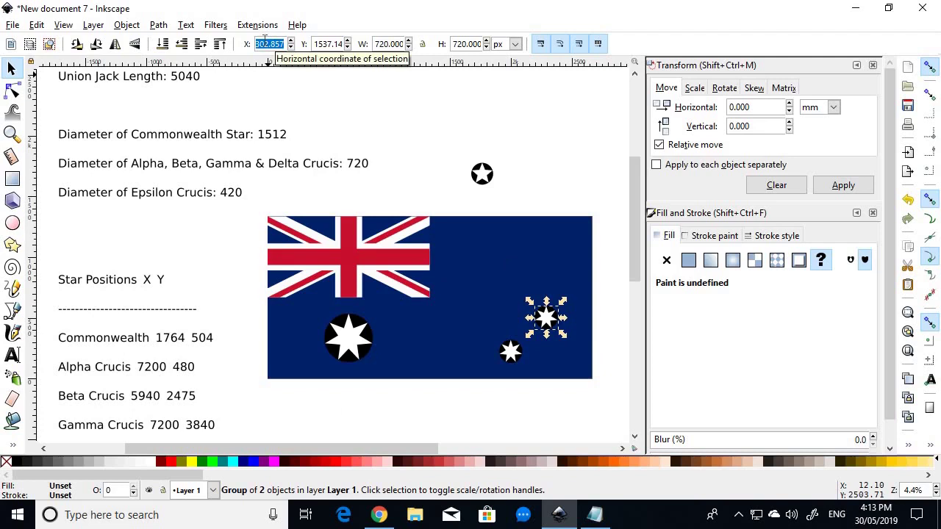
text(5)
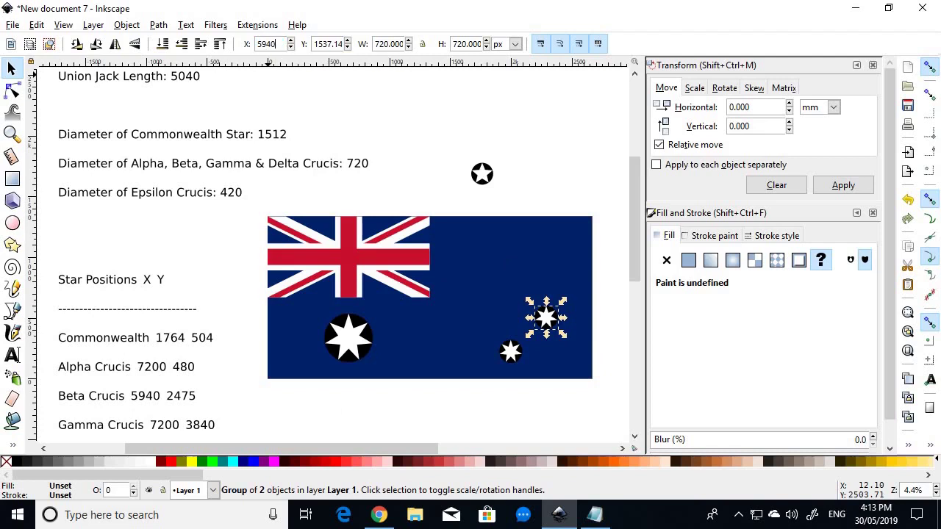
text(940)
key(Tab)
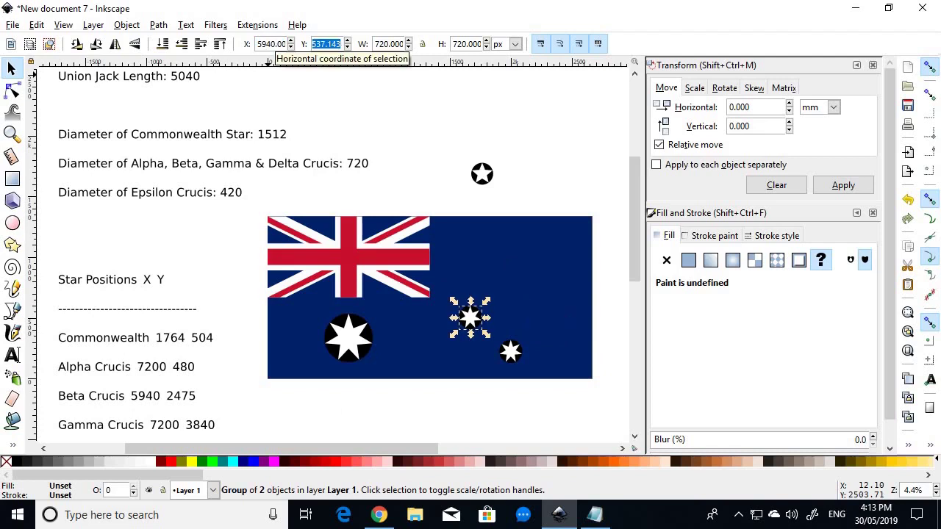
text(2)
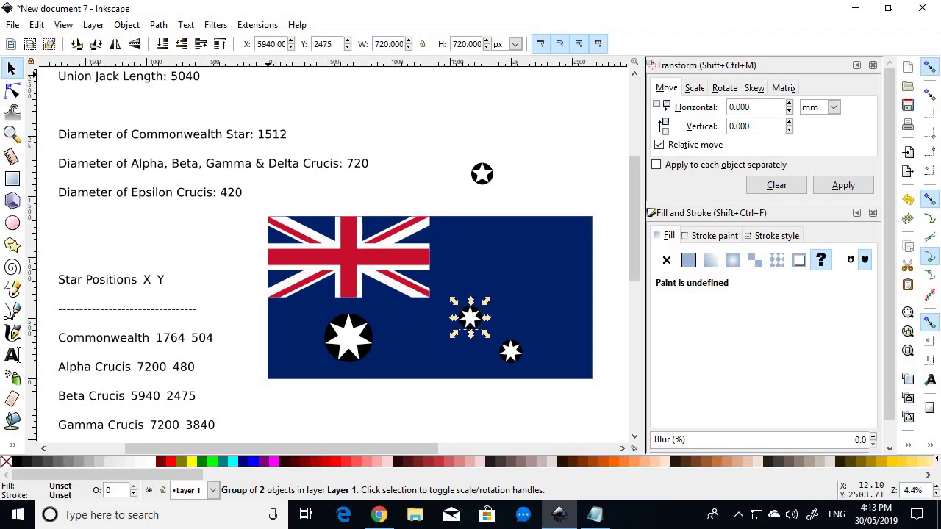
text(475)
key(Tab)
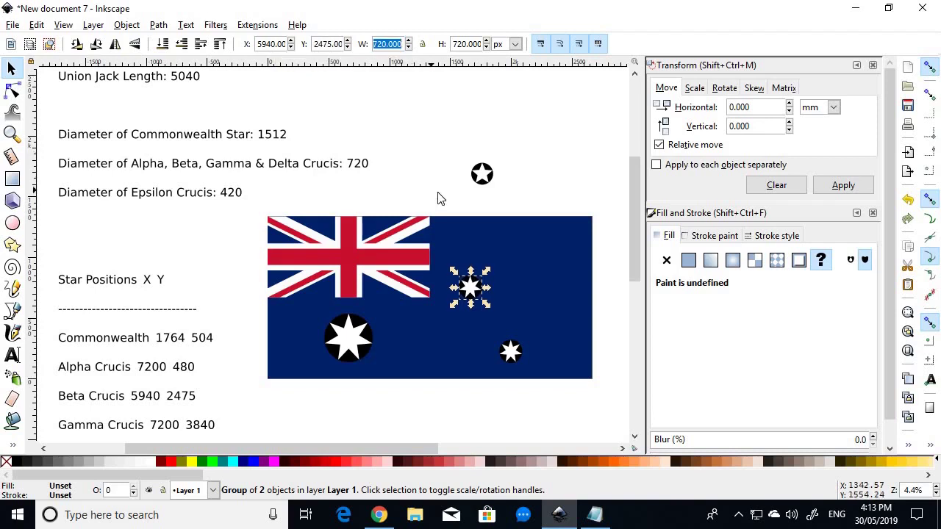
click(544, 191)
Duplicate the Beta Crucis star, position the copy as Gamma Crucis at X 7200, Y 3840 px, and deselect it
click(474, 287)
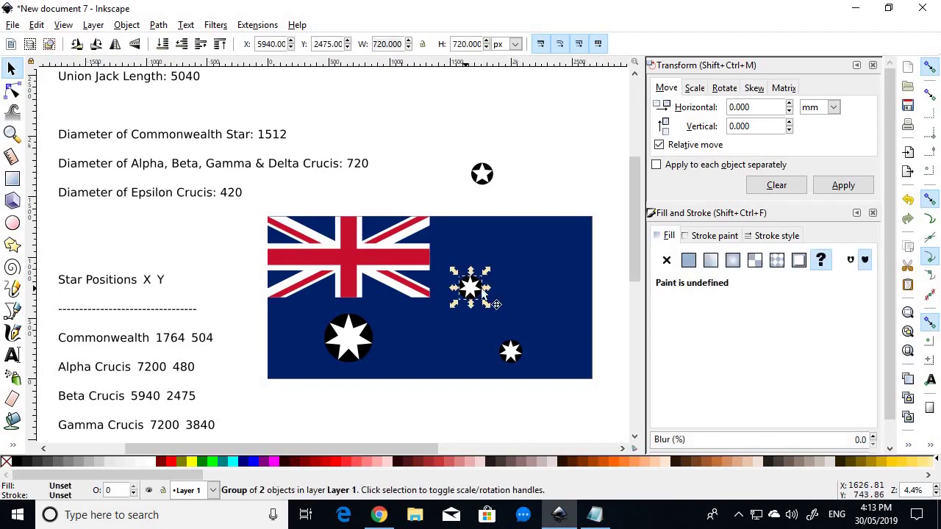
key(ctrl+v)
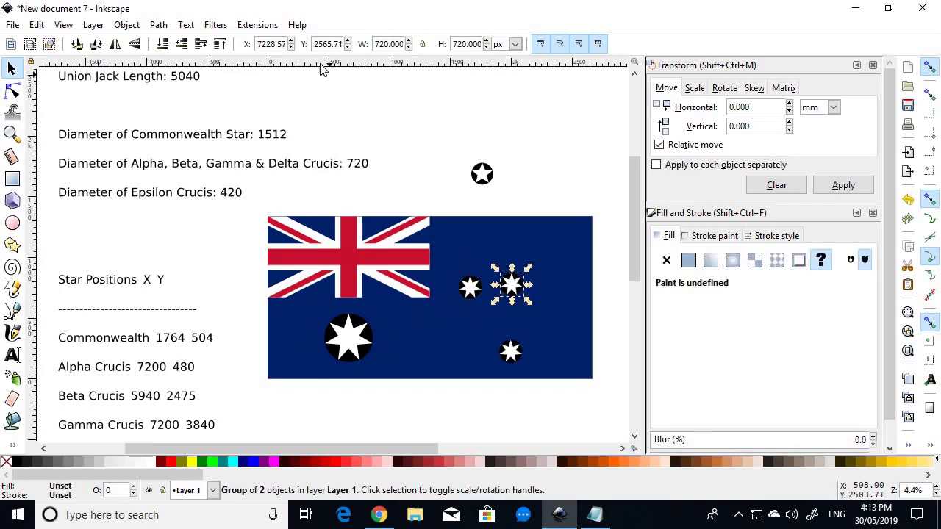
double_click(263, 44)
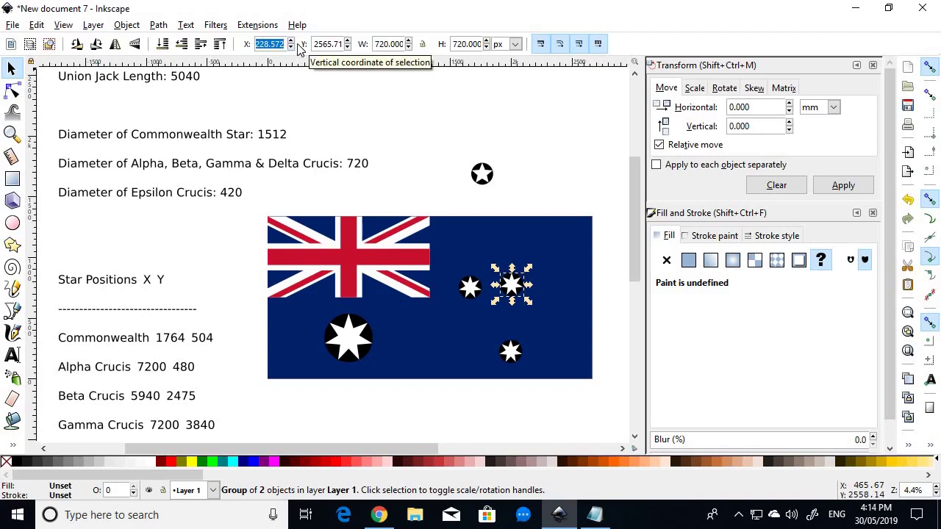
text(7200)
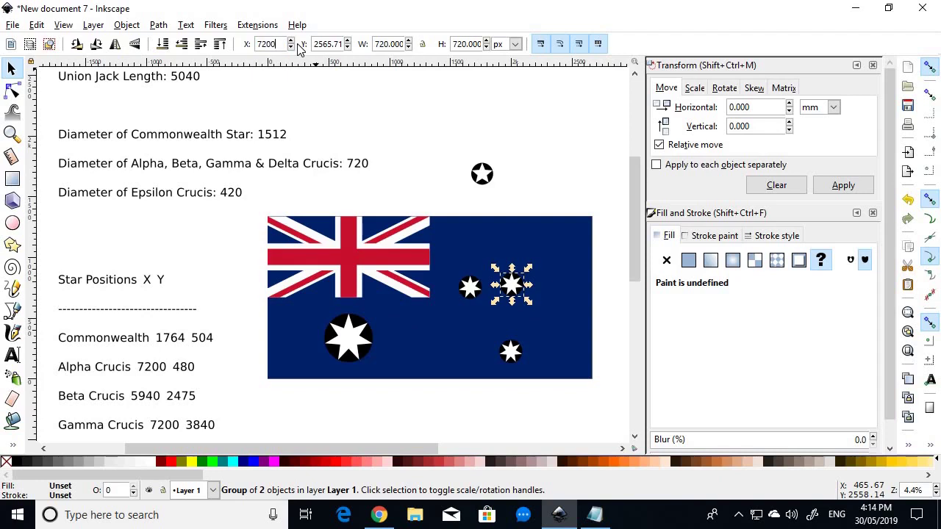
key(Tab)
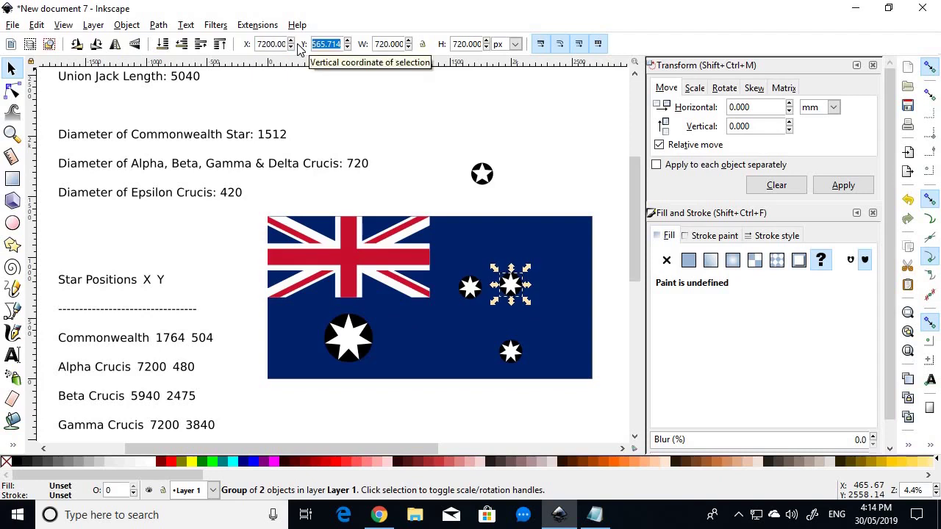
text(38)
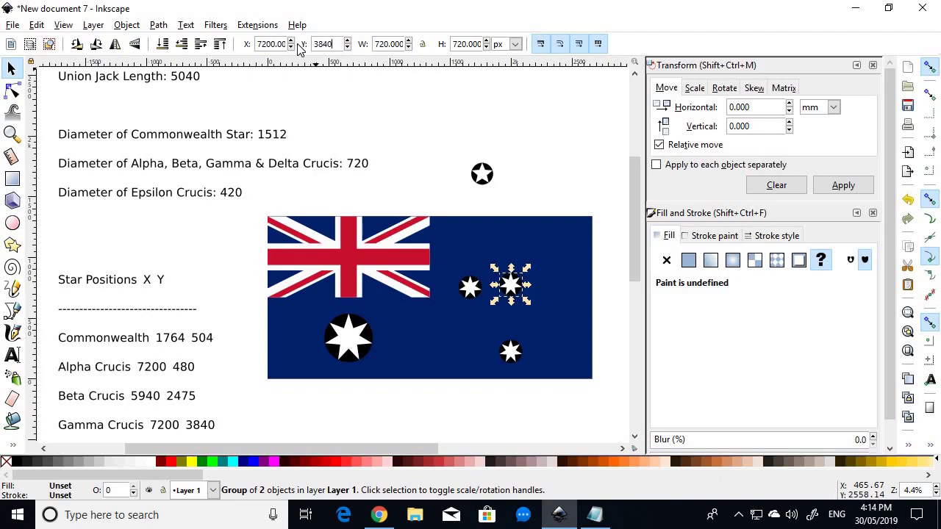
text(40)
key(Tab)
click(513, 203)
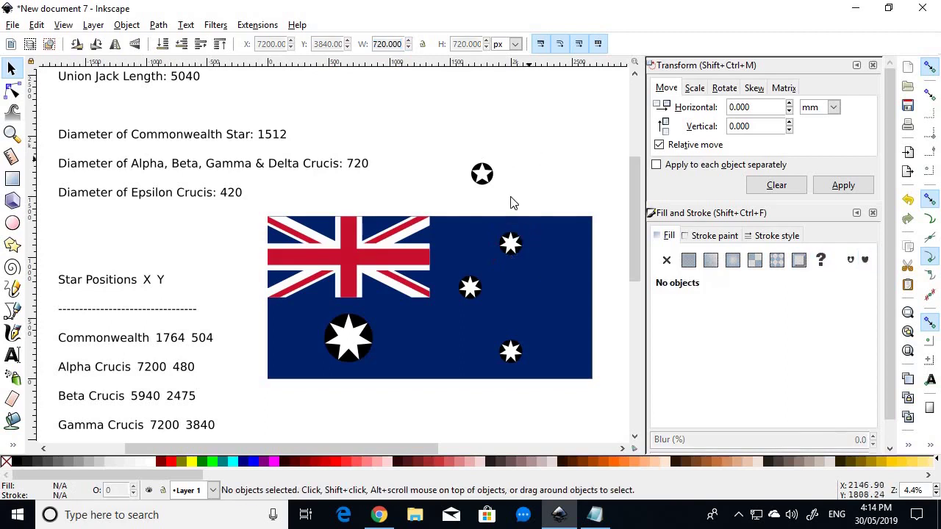
Duplicate the Gamma Crucis star, position the copy as Delta Crucis at X 8320, Y 2811 px, and deselect it
click(523, 257)
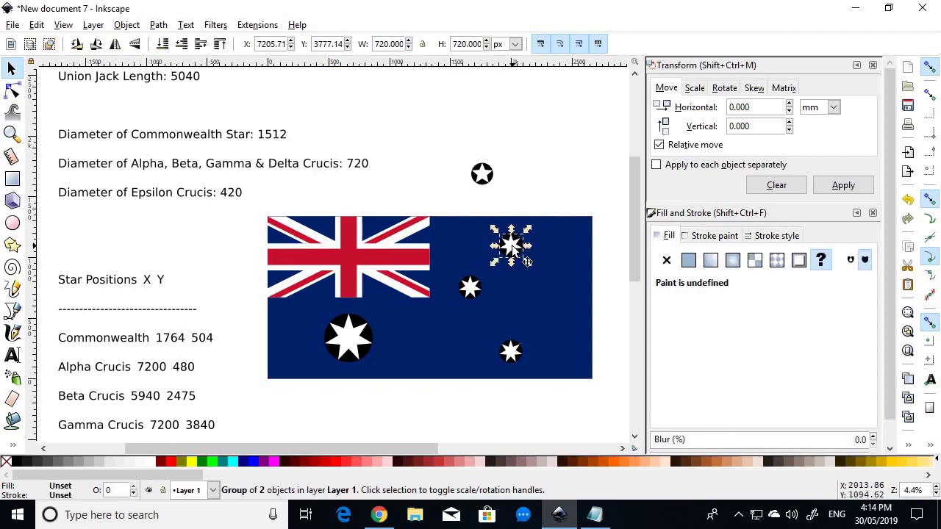
drag(512, 247, 530, 193)
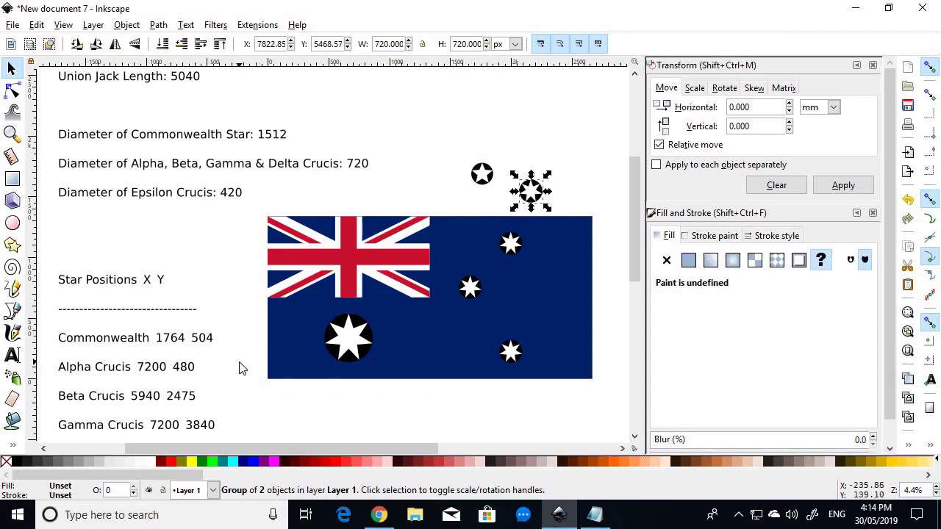
scroll(242, 368, down, 1)
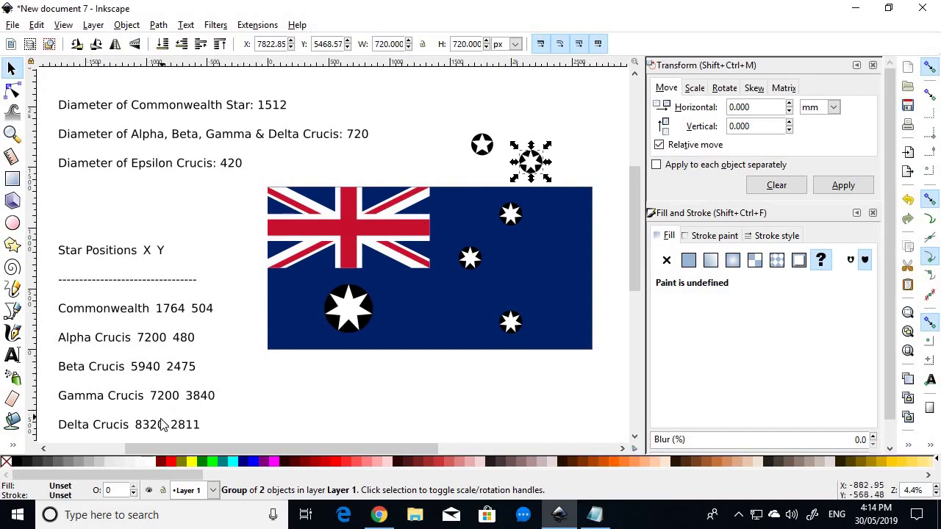
double_click(269, 44)
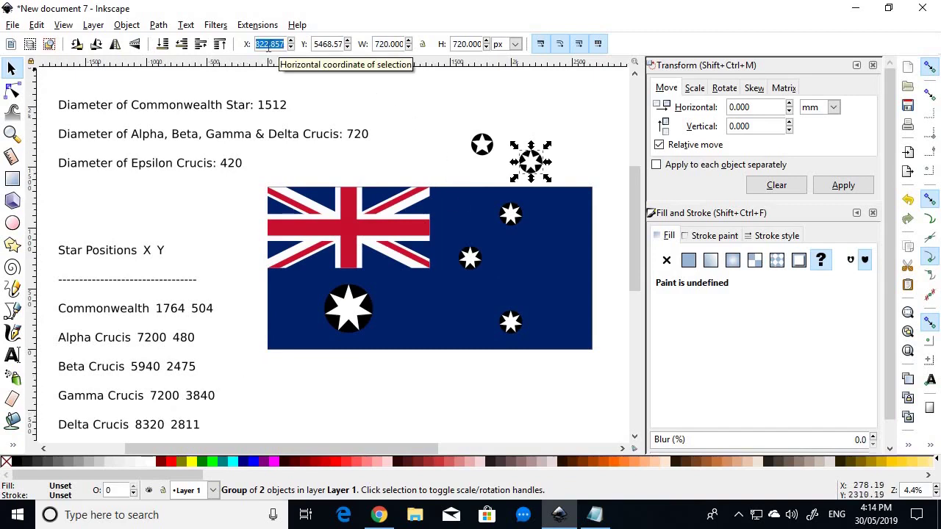
text(8320)
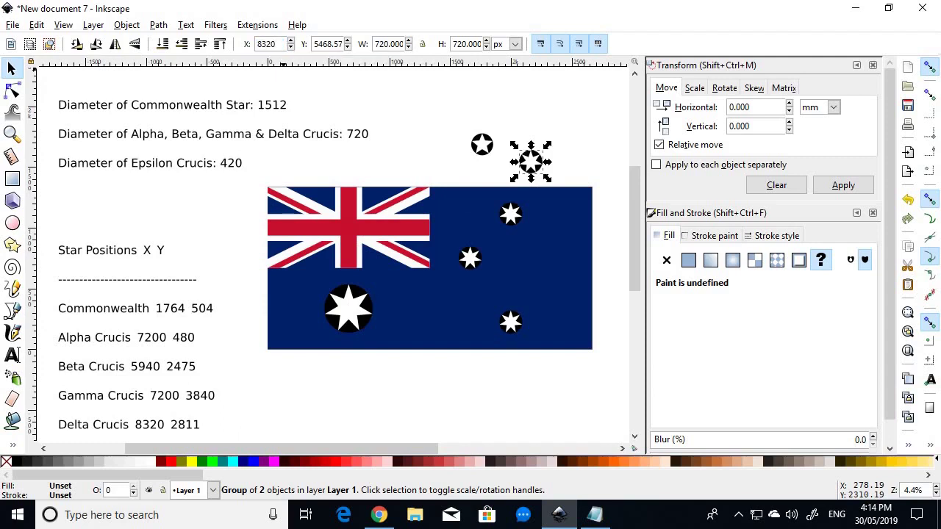
key(Tab)
text(2)
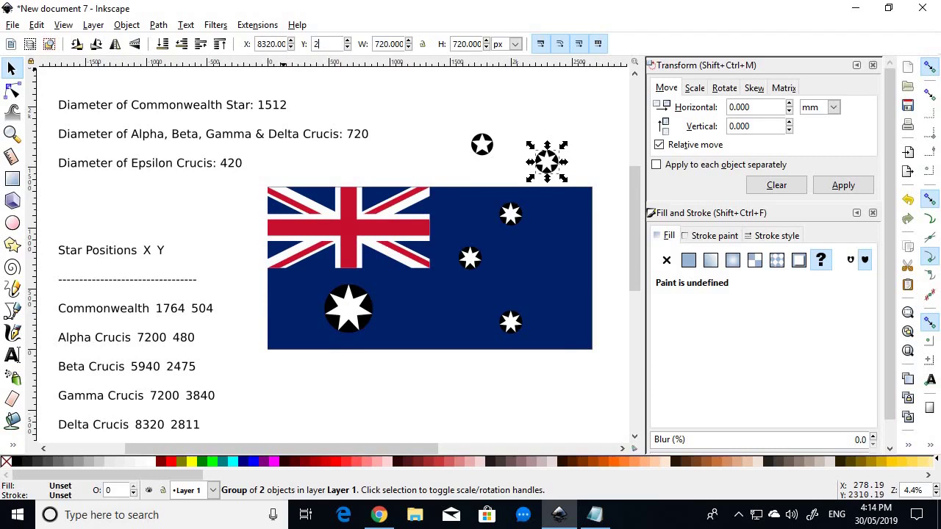
text(811)
key(Tab)
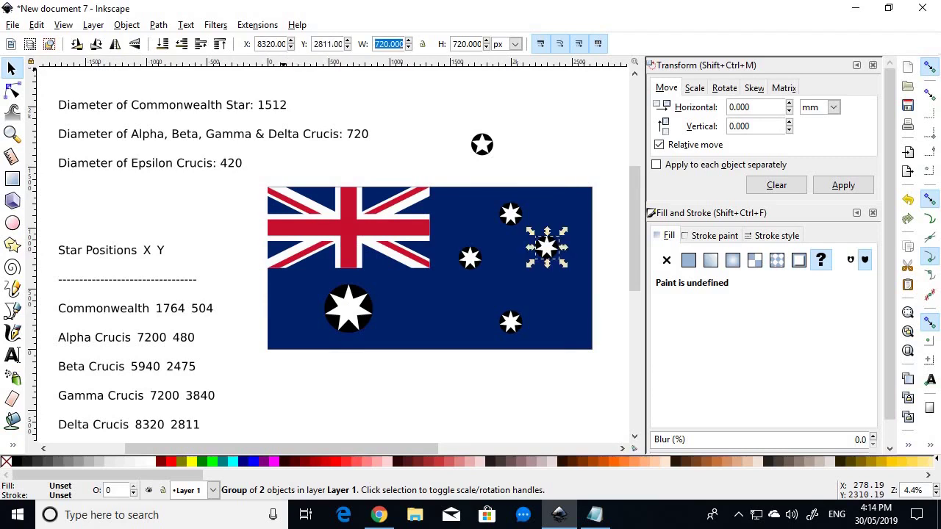
click(551, 133)
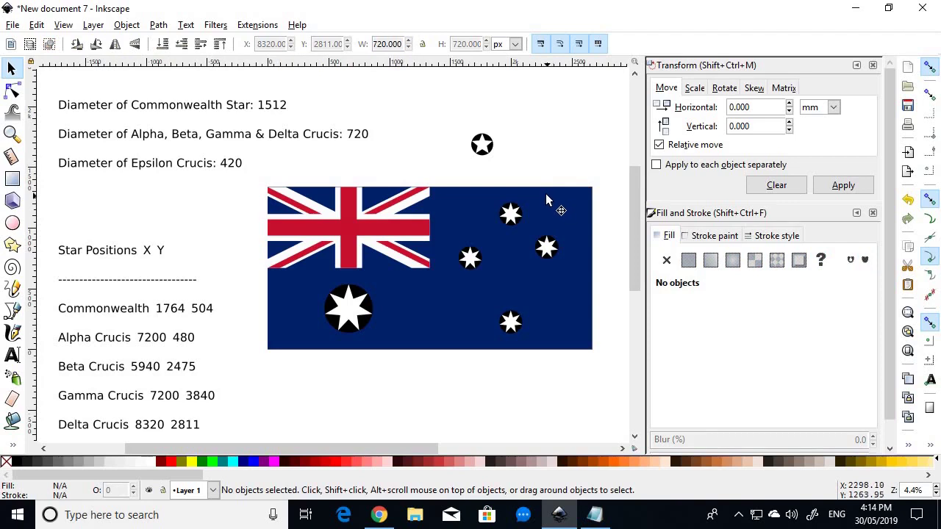
Resize the five-pointed star group above the flag to 420 by 420 px for Epsilon Crucis
click(482, 145)
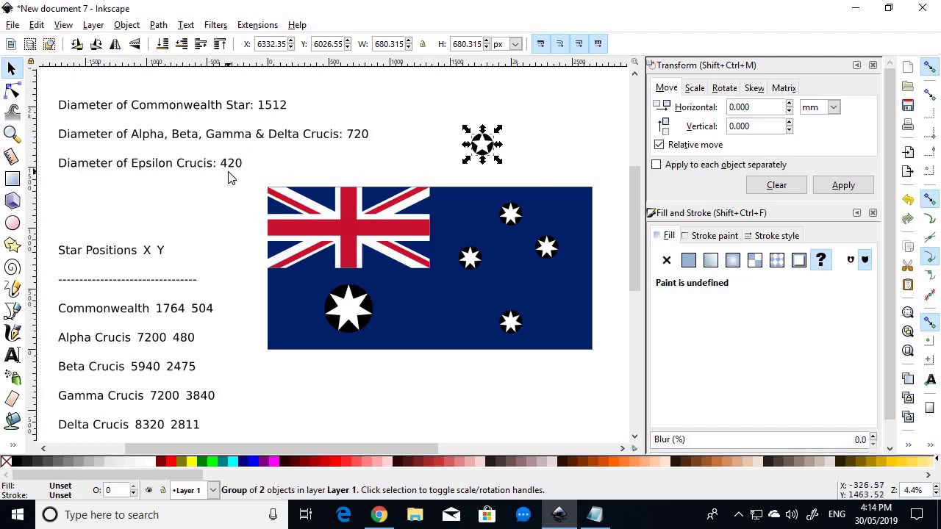
double_click(386, 44)
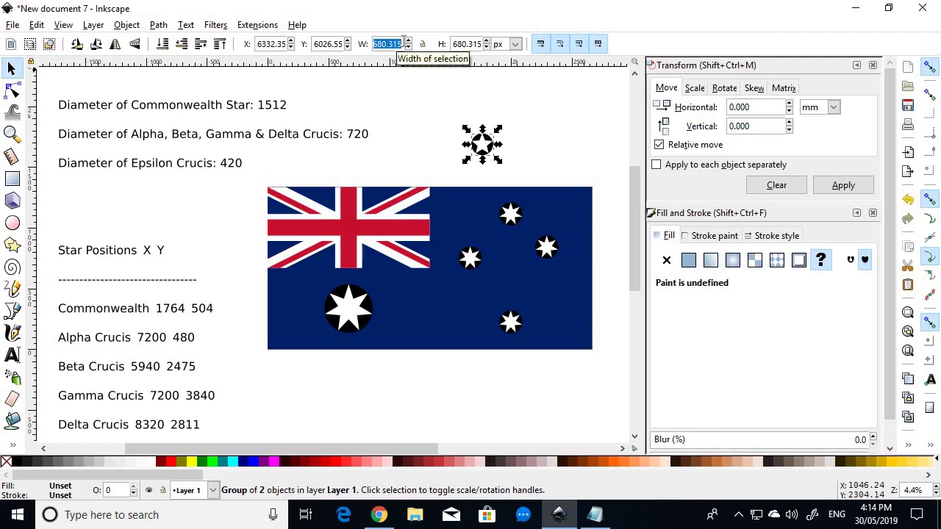
text(420)
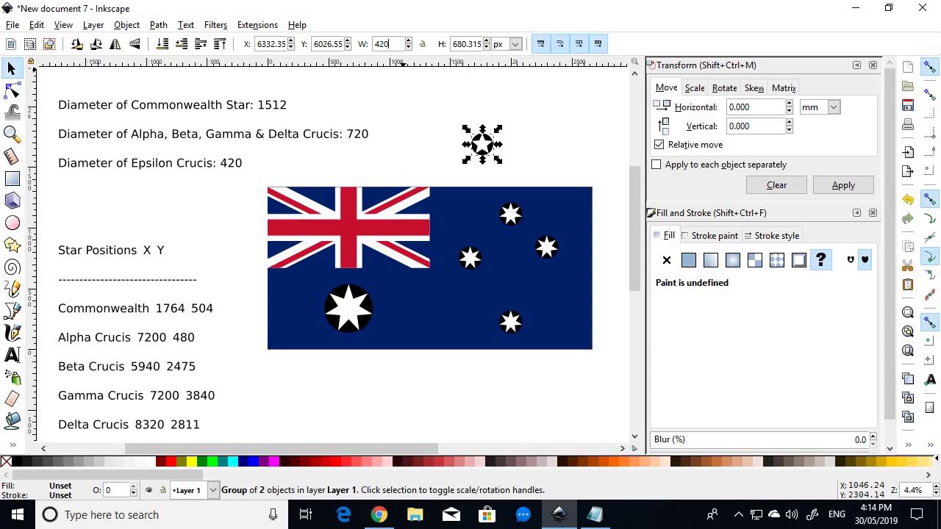
key(Tab)
text(4)
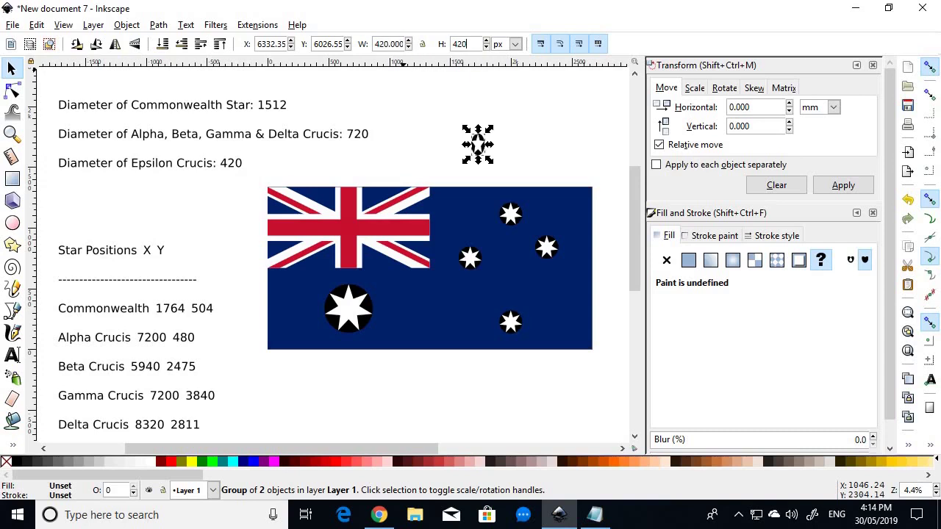
text(20)
key(Return)
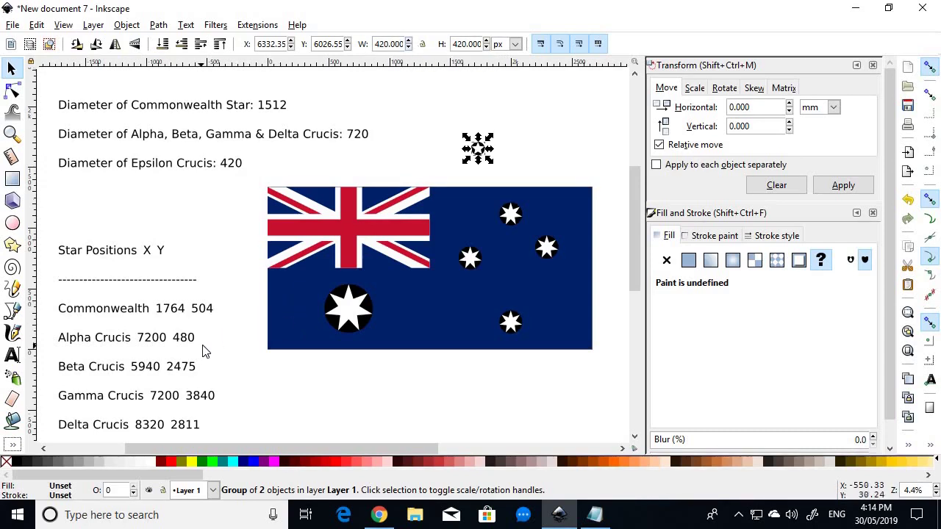
Position the five-pointed star as Epsilon Crucis at X 7854, Y 2100 px and deselect it
scroll(204, 351, down, 1)
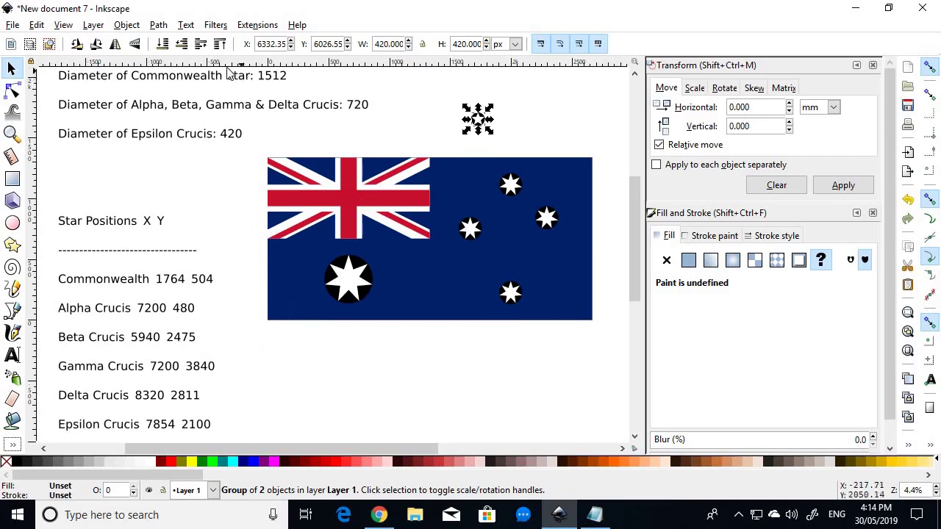
double_click(271, 44)
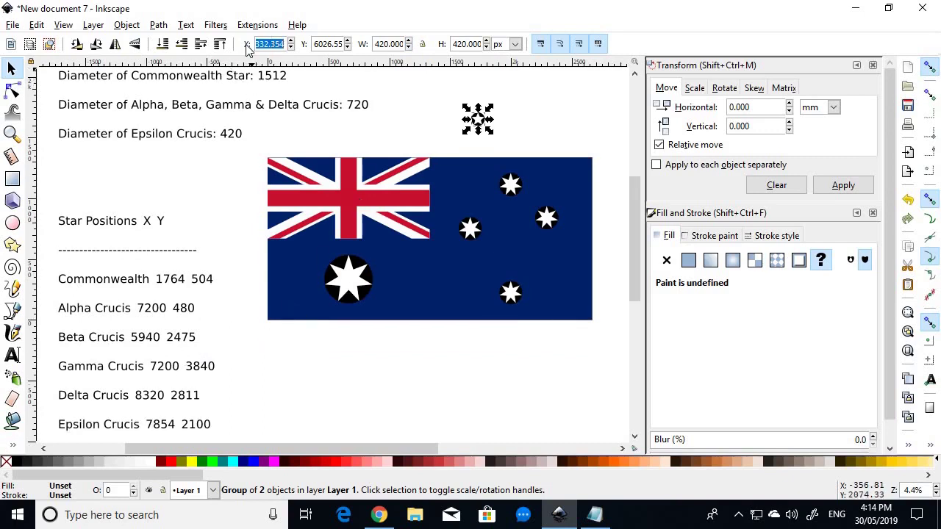
text(7854)
key(Tab)
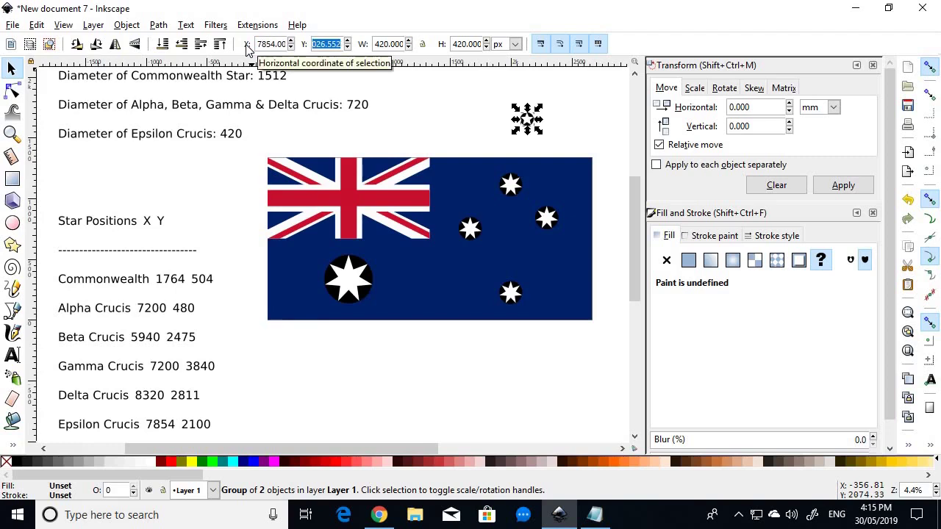
text(2100)
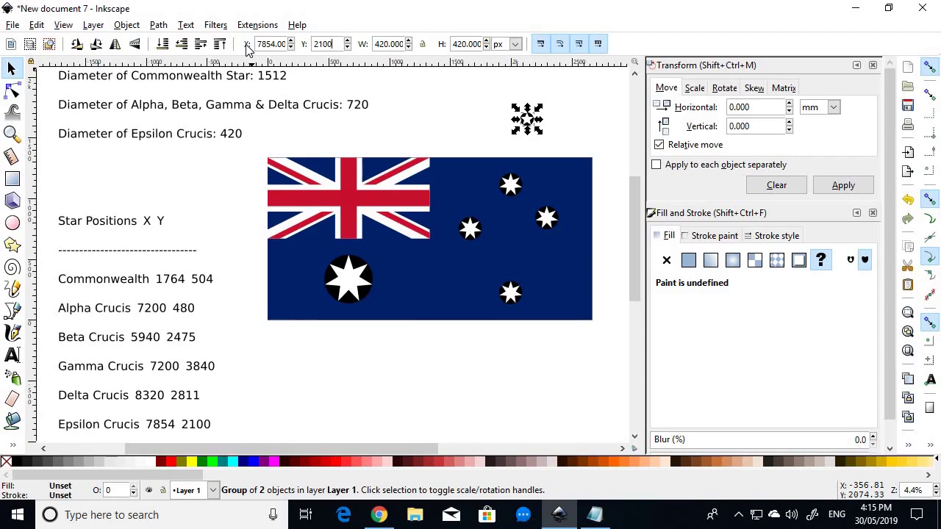
key(Tab)
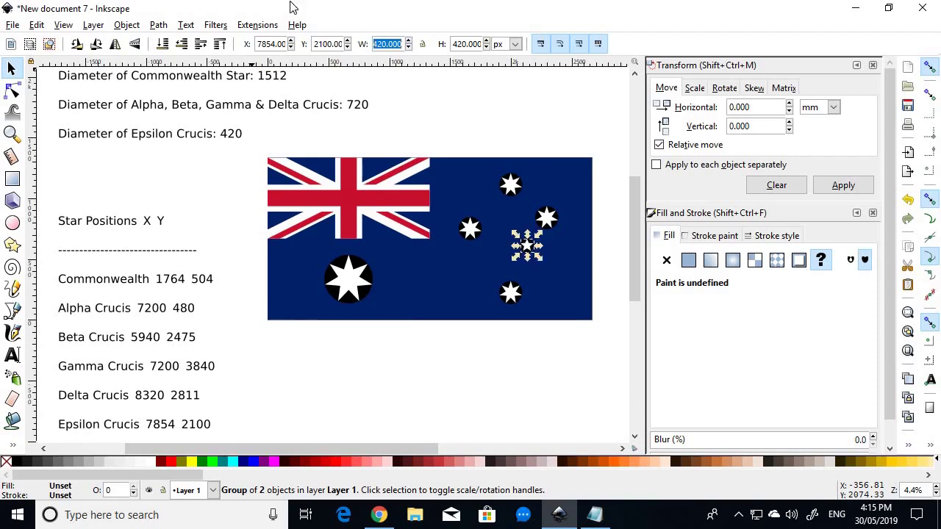
click(556, 137)
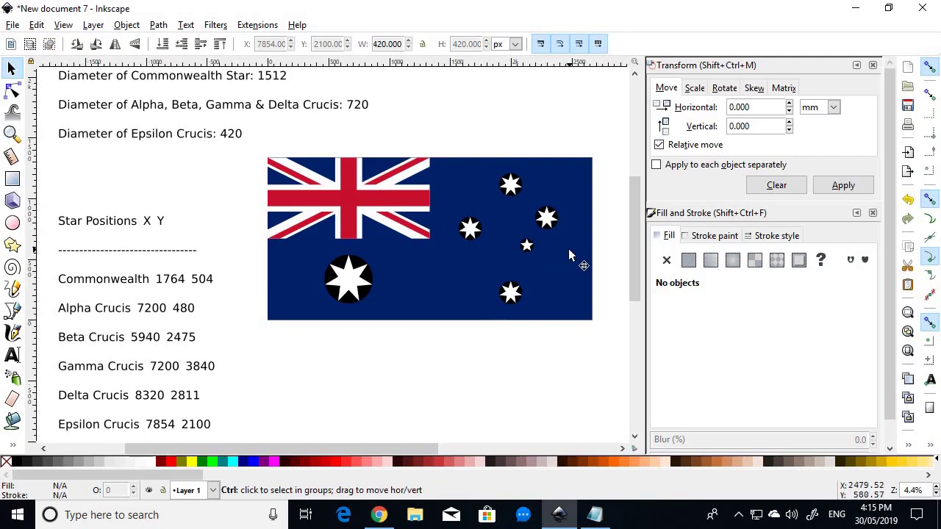
Ungroup the Commonwealth Star and the Beta Crucis star from their background circles
scroll(568, 252, up, 1)
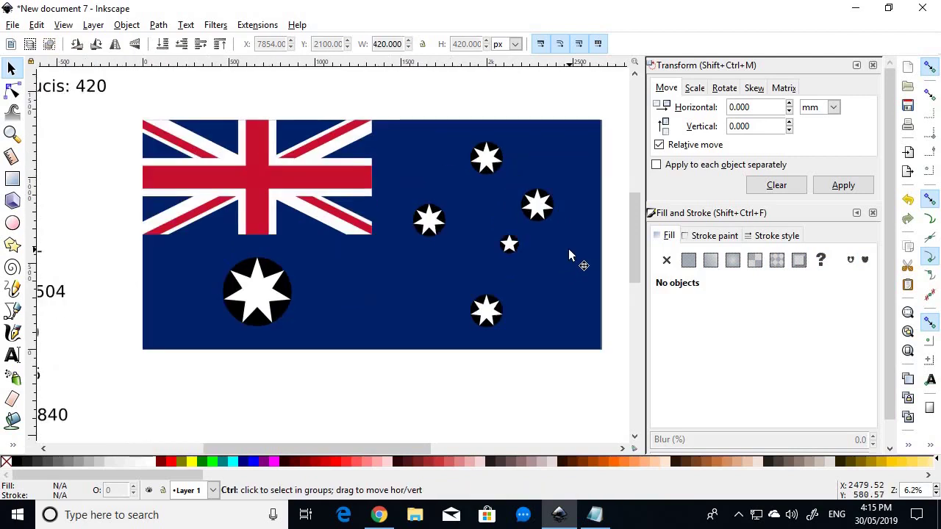
click(263, 292)
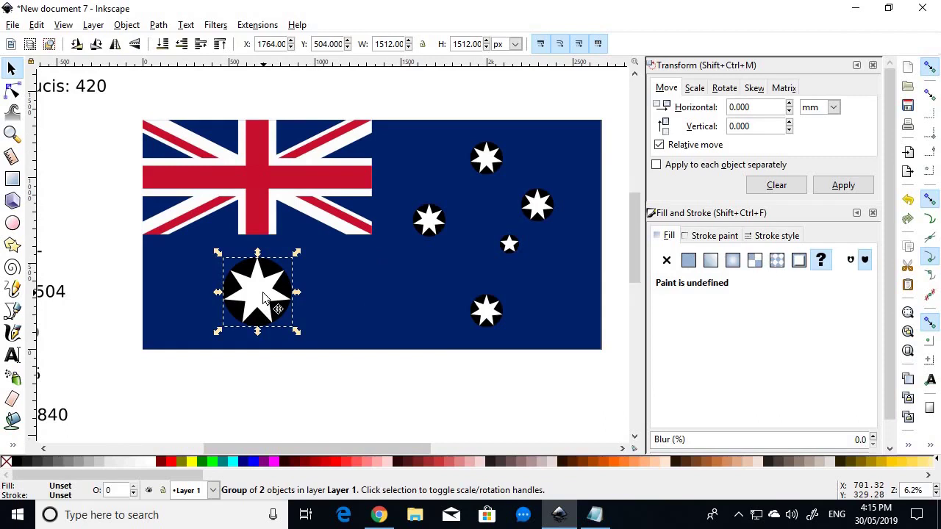
right_click(263, 292)
click(316, 292)
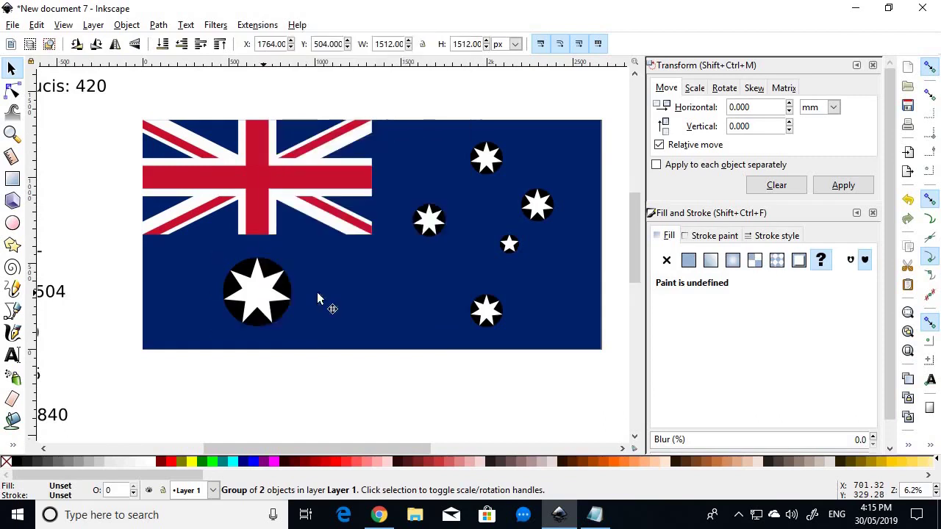
click(353, 384)
right_click(429, 219)
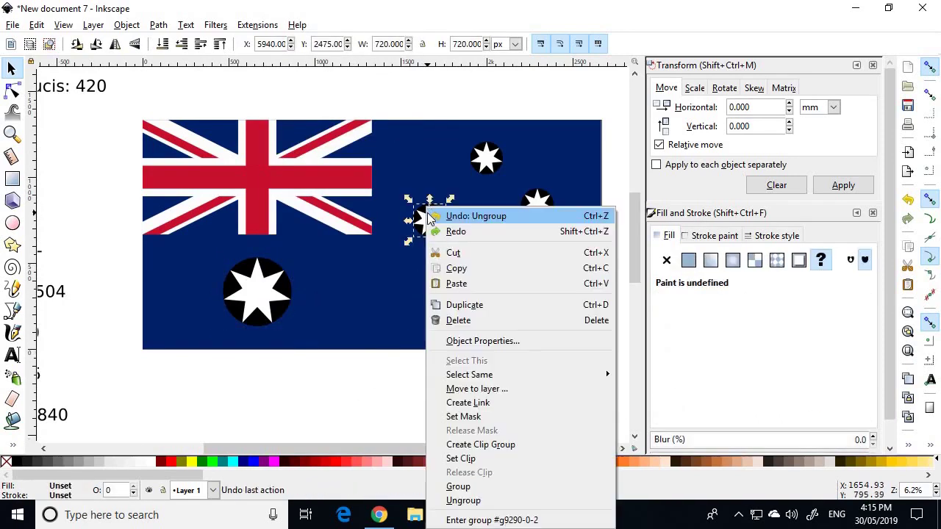
click(477, 501)
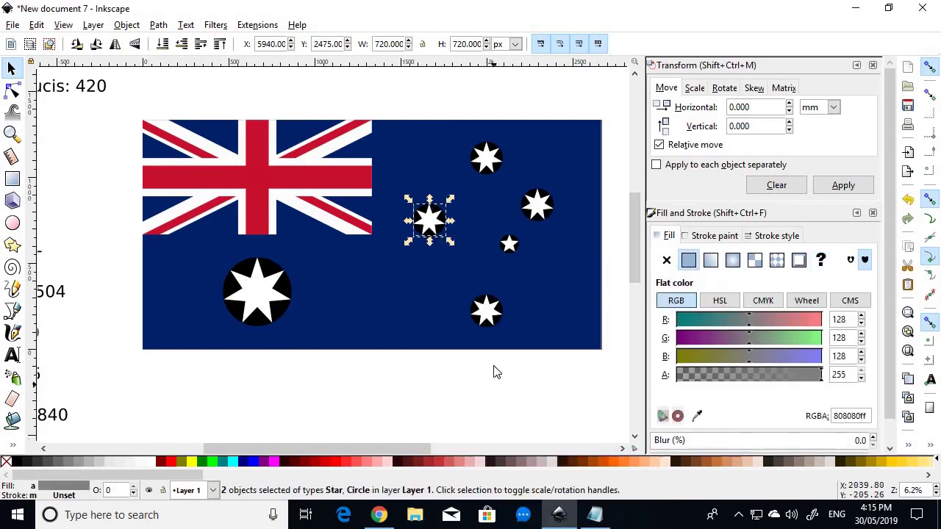
Ungroup the Alpha Crucis star and the small Epsilon Crucis star from their circles
click(486, 317)
right_click(487, 317)
click(507, 295)
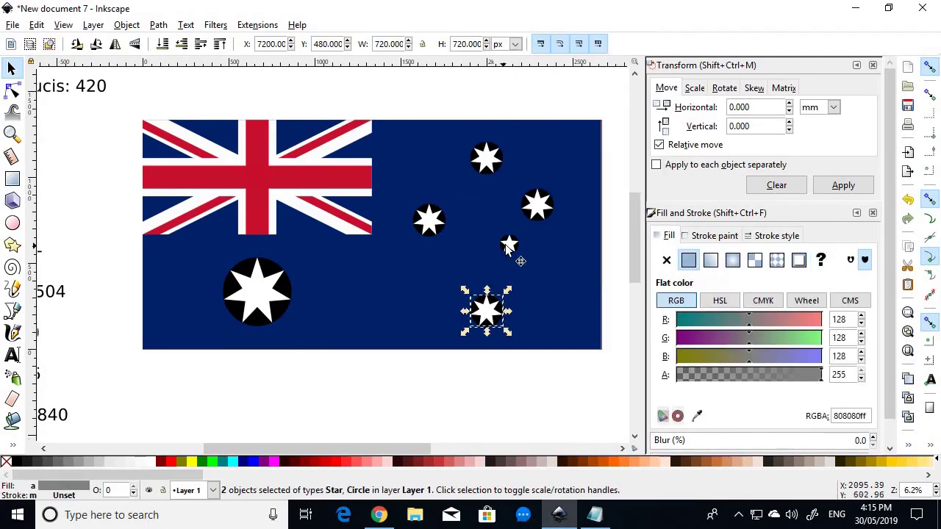
click(505, 244)
right_click(506, 246)
click(588, 498)
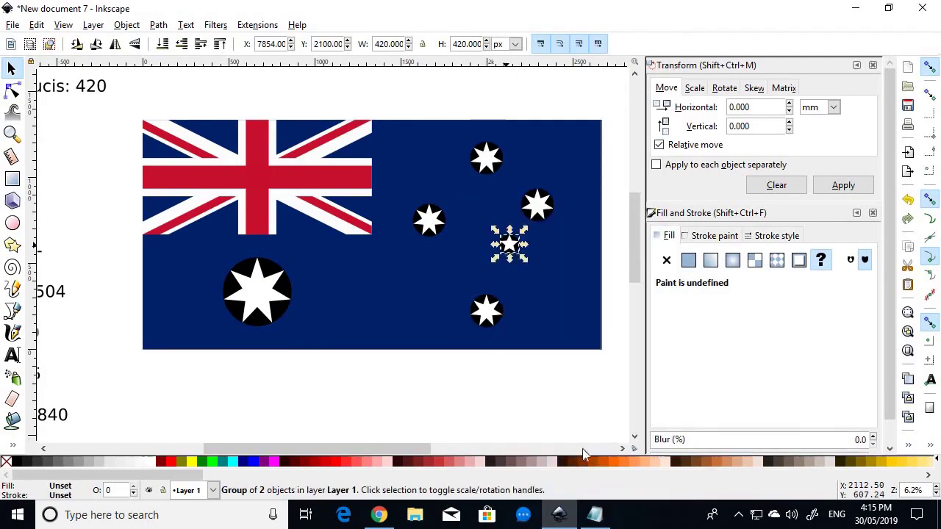
Ungroup the Delta Crucis and Gamma Crucis stars from their black background circles and deselect everything
click(537, 204)
right_click(540, 206)
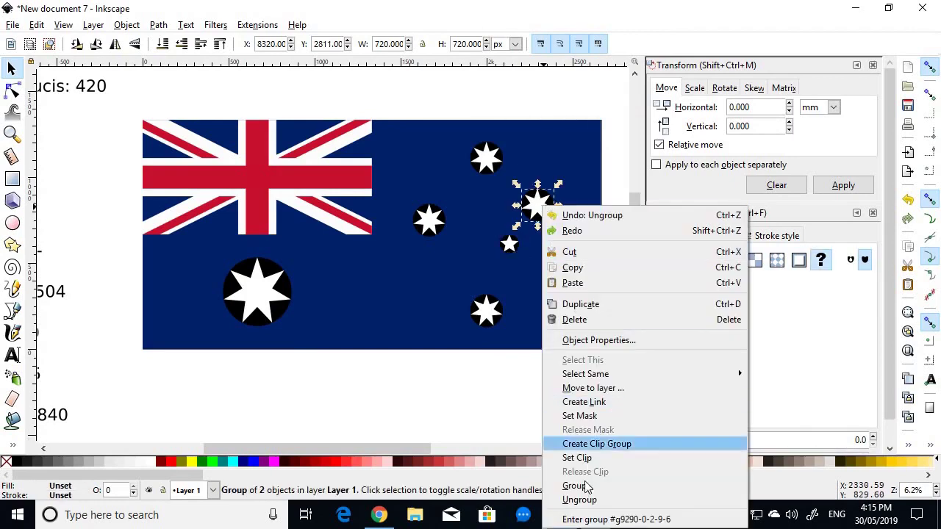
click(579, 499)
click(499, 166)
right_click(500, 165)
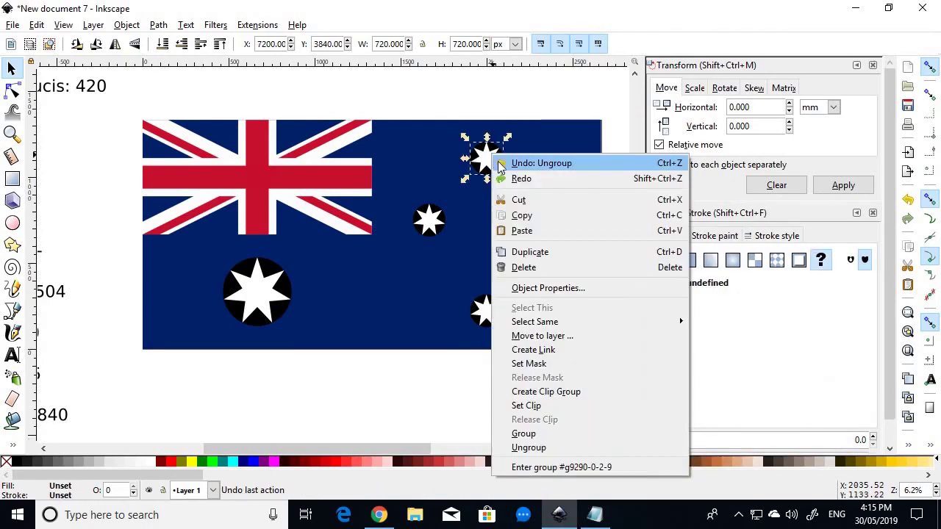
click(528, 446)
click(330, 395)
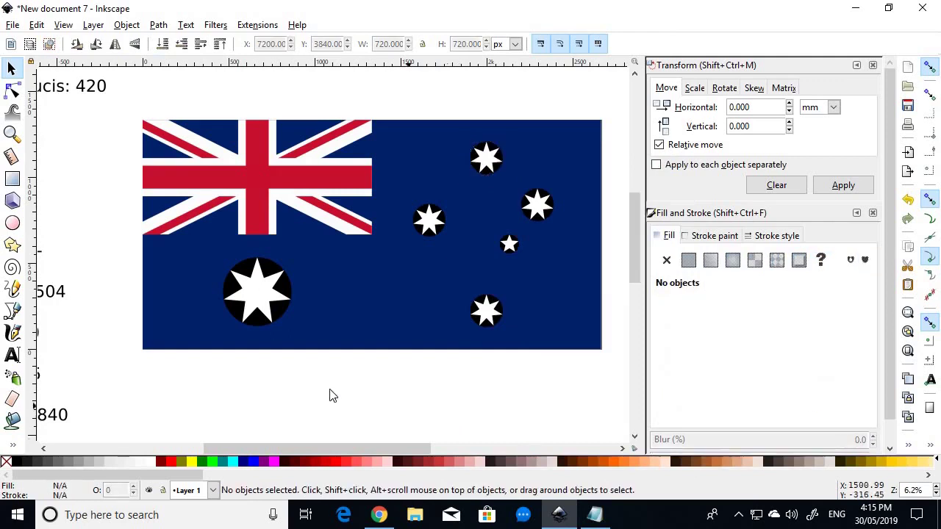
Delete the black circles behind the Commonwealth Star and the Beta Crucis star
ctrl+scroll(285, 332, up, 1)
ctrl+scroll(286, 333, up, 1)
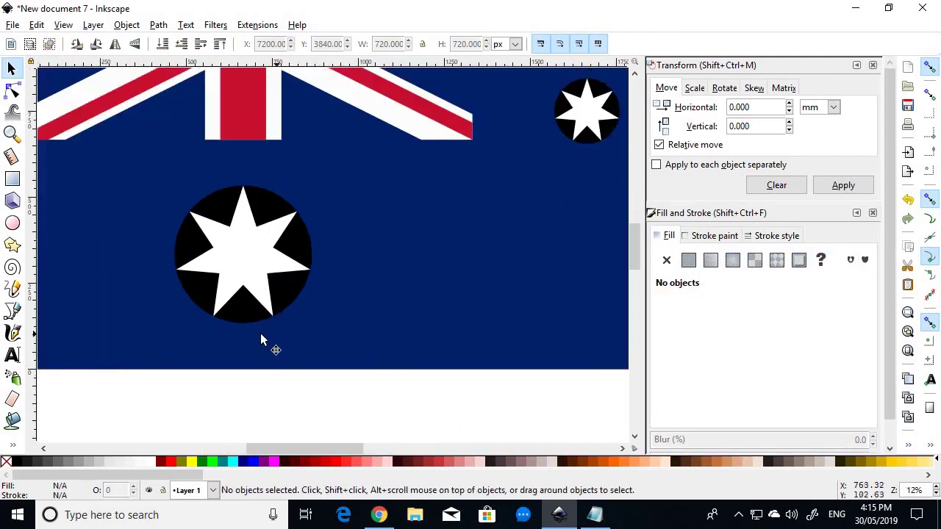
click(252, 321)
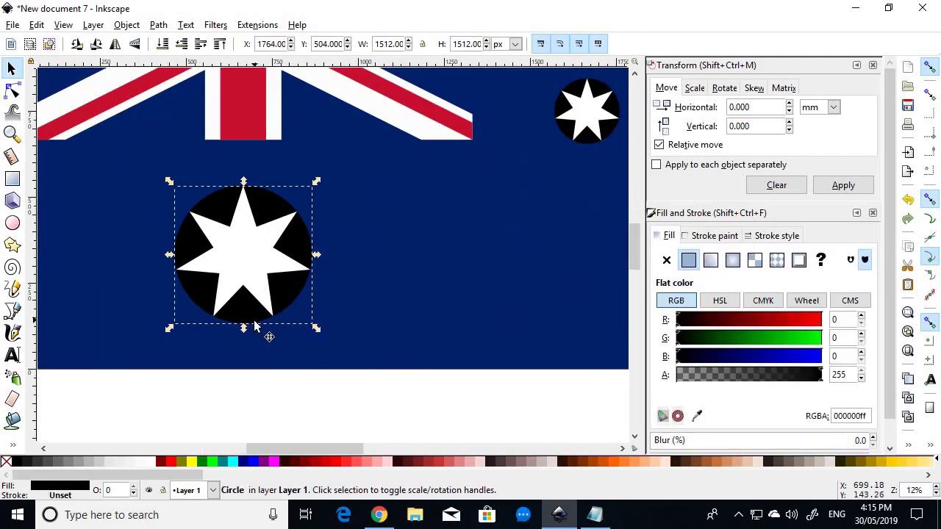
key(Delete)
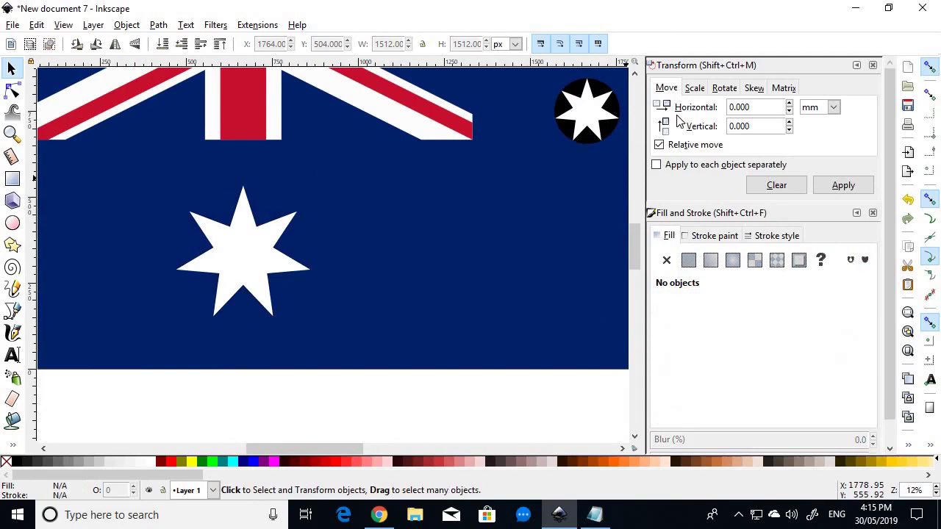
click(585, 140)
key(Delete)
Delete the black circles behind the Alpha Crucis star and the small five-pointed Epsilon Crucis star
ctrl+scroll(511, 173, down, 3)
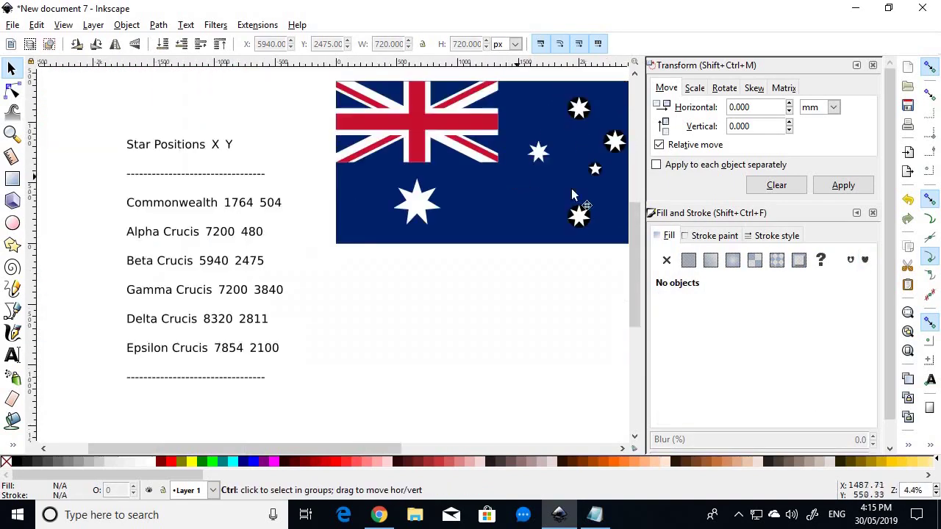
ctrl+scroll(584, 206, up, 3)
click(559, 285)
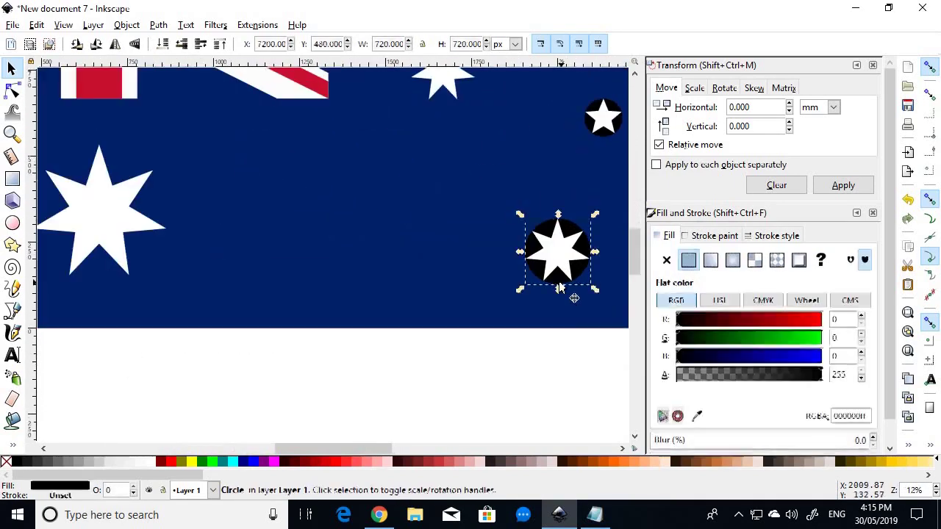
key(Delete)
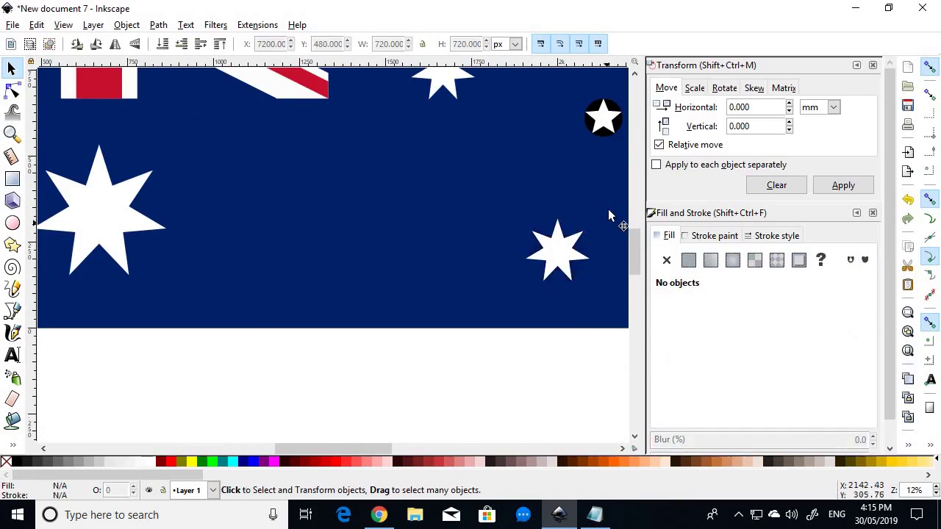
click(602, 140)
key(Delete)
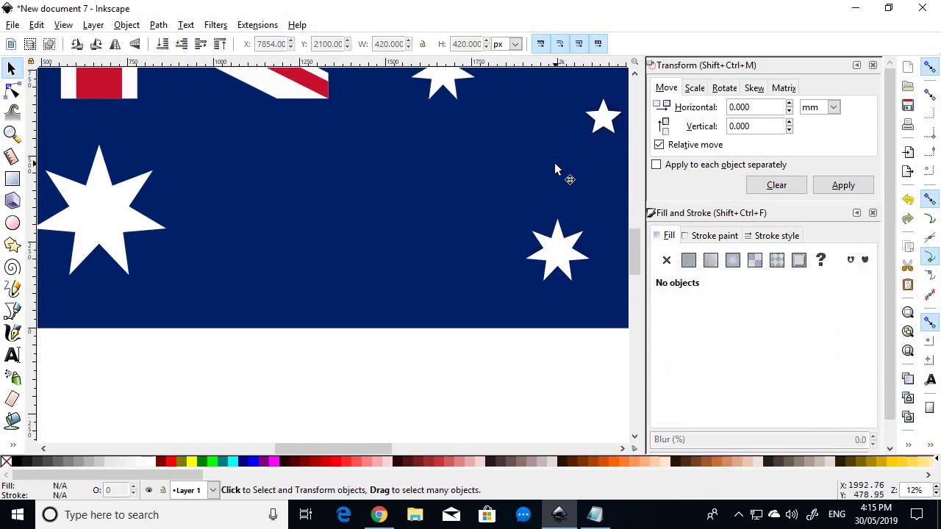
Delete the black circles behind the Delta Crucis and Gamma Crucis stars
scroll(501, 193, up, 1)
drag(500, 194, 394, 300)
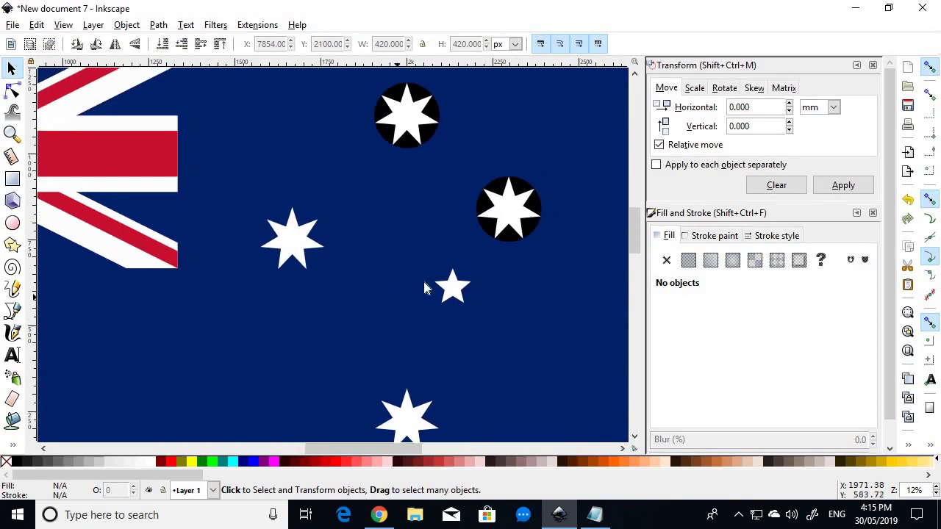
click(510, 238)
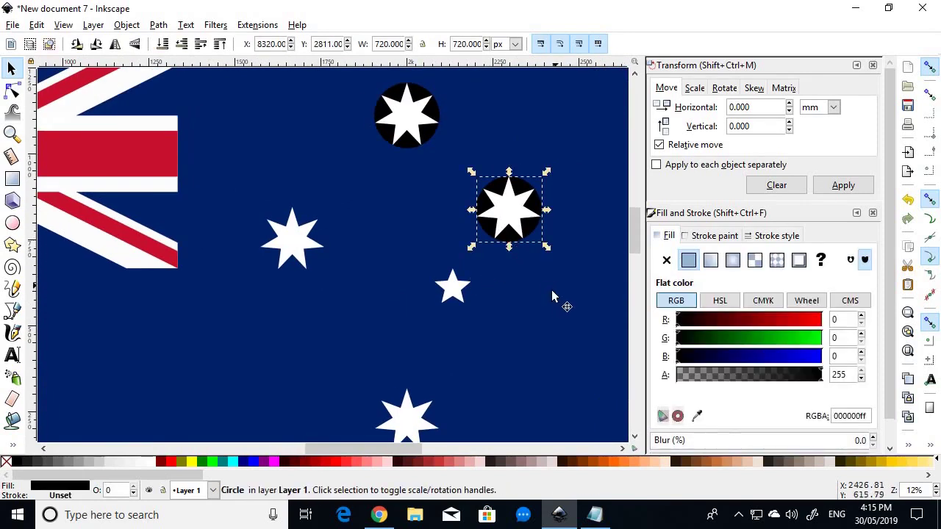
key(Delete)
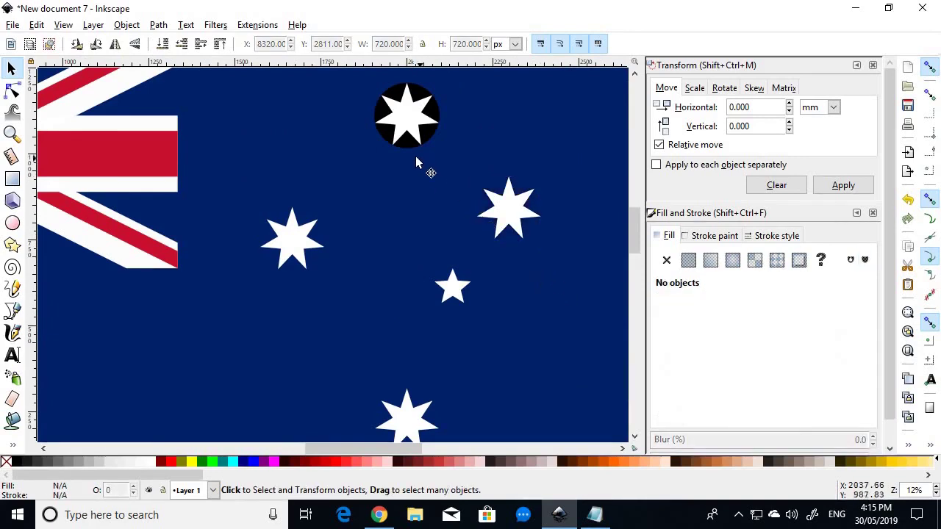
click(410, 146)
key(Delete)
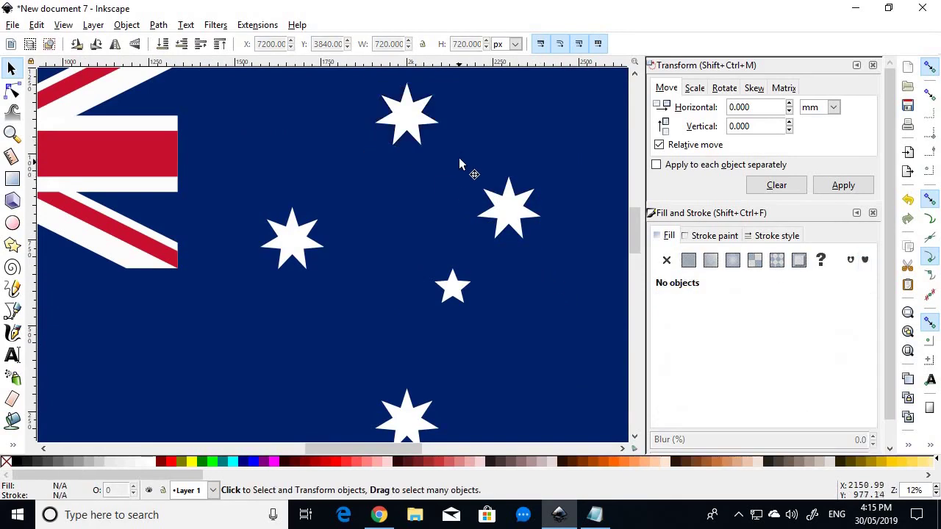
Remove the cheat-sheet text beside the flag so that only the flag artwork is left in the drawing
ctrl+scroll(464, 145, down, 1)
ctrl+scroll(464, 141, down, 1)
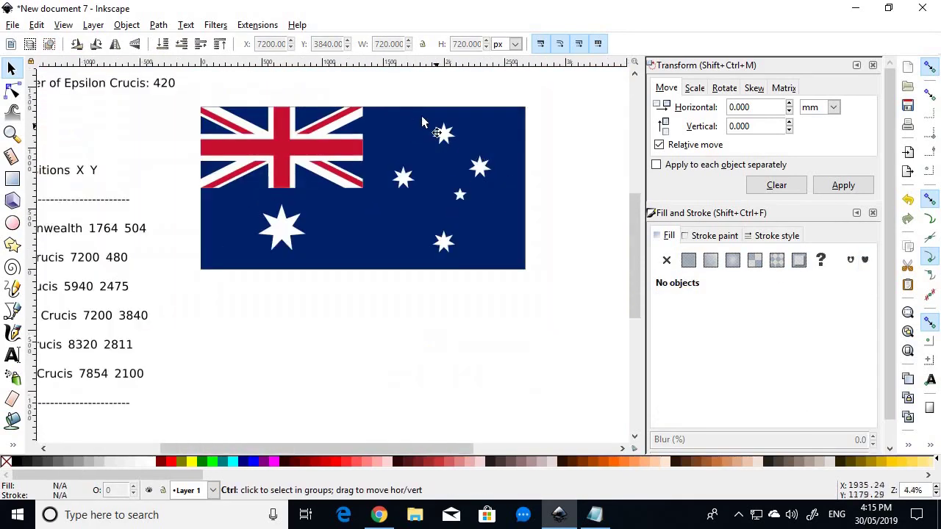
ctrl+scroll(422, 126, up, 1)
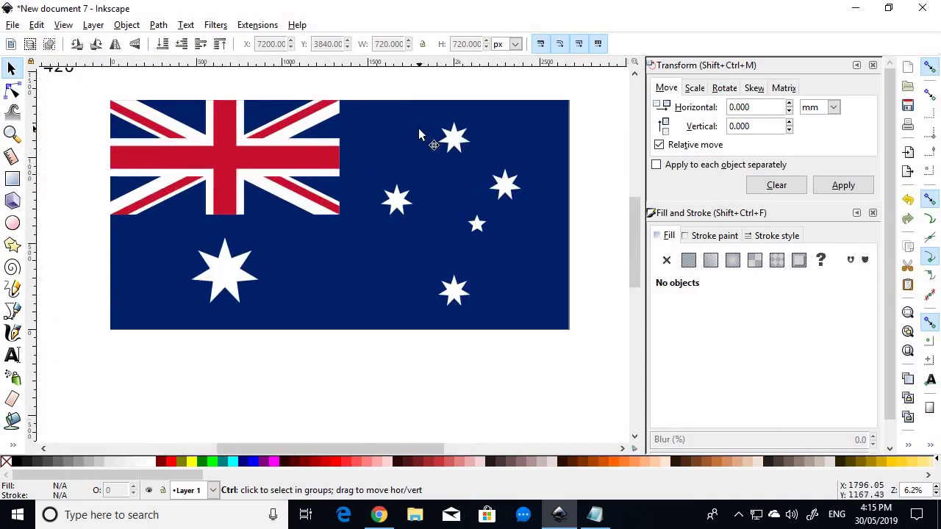
ctrl+scroll(418, 128, down, 1)
ctrl+scroll(336, 119, up, 1)
ctrl+scroll(336, 120, down, 1)
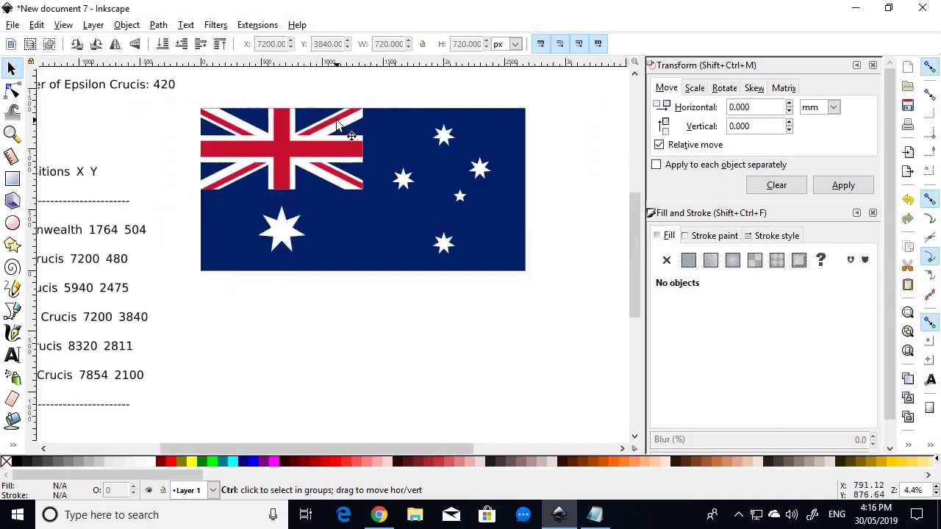
ctrl+scroll(336, 119, down, 1)
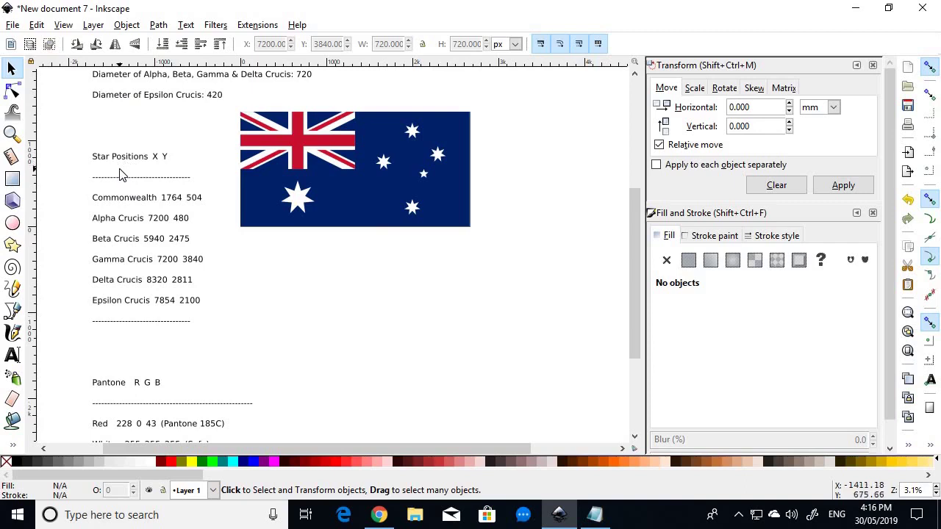
scroll(121, 174, up, 3)
scroll(403, 218, down, 1)
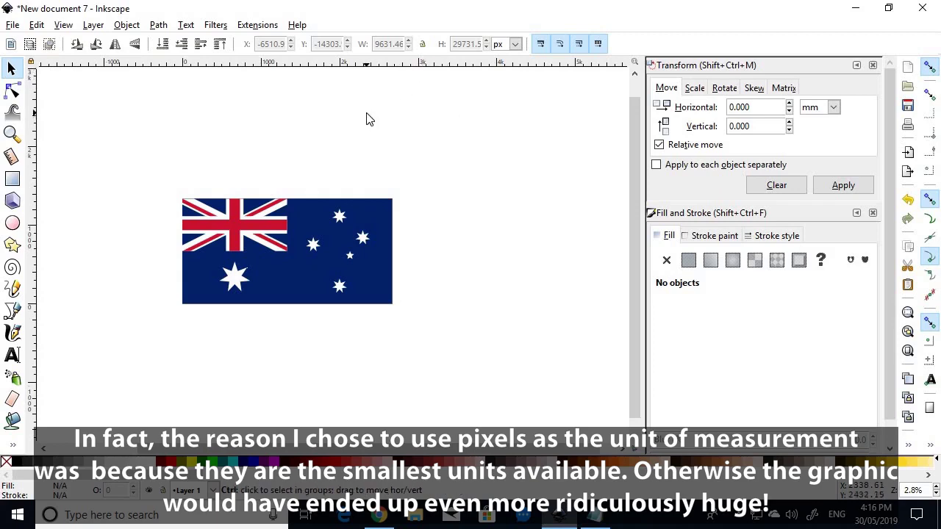
Resize all the flag's objects together to 2000 px wide by 1000 px high and deselect them
key(ctrl+a)
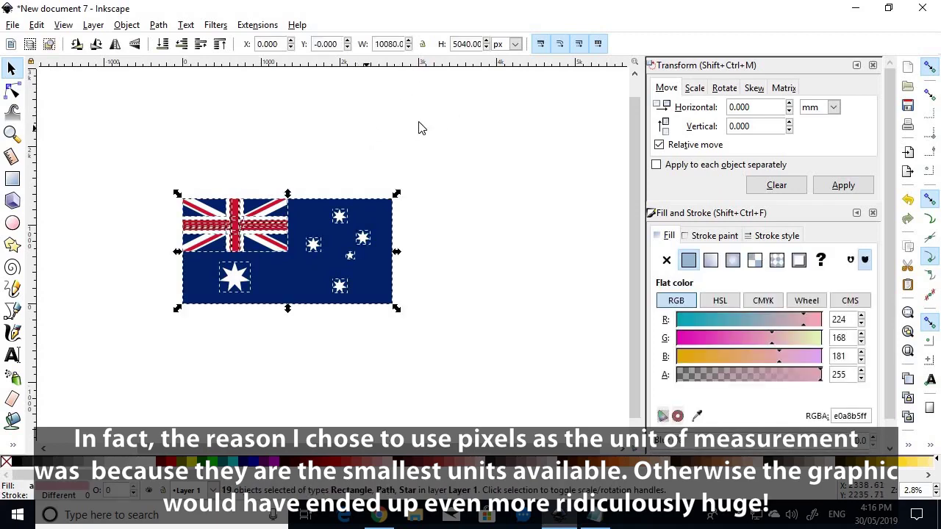
double_click(382, 44)
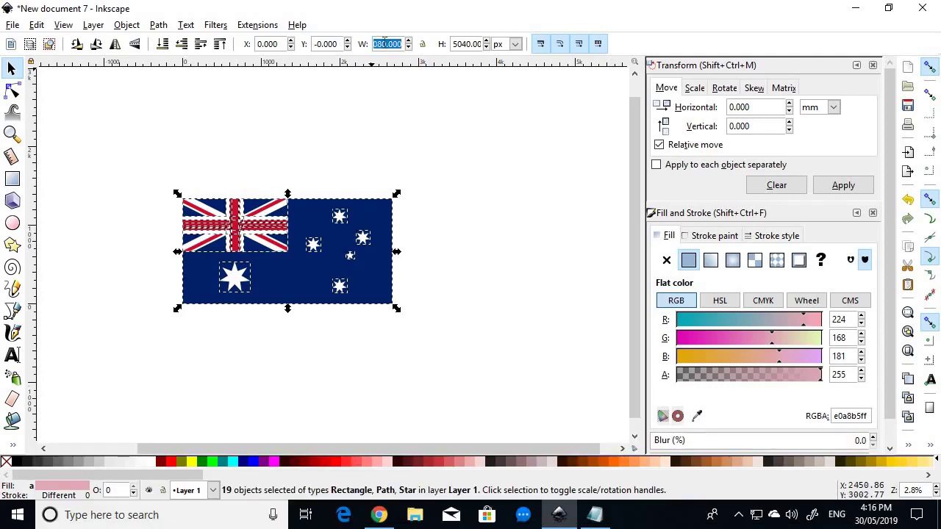
text(20)
key(Tab)
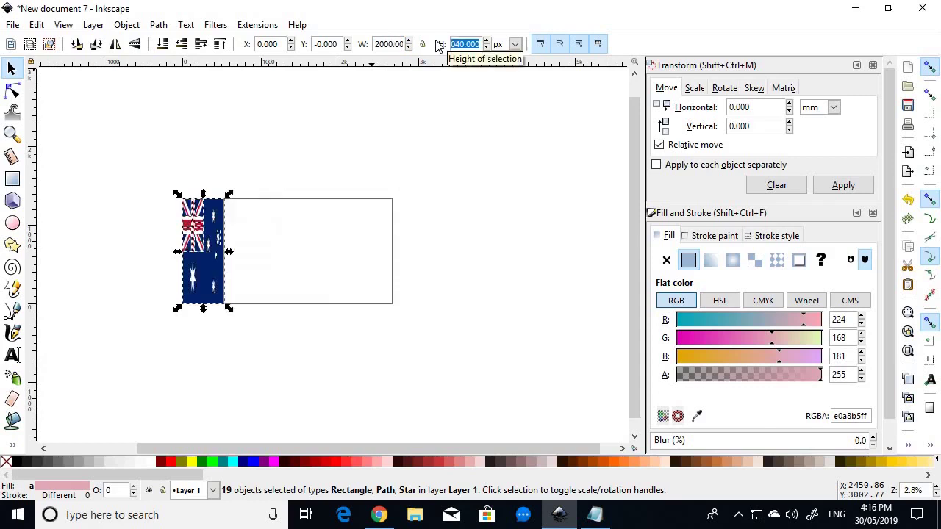
text(10)
key(Return)
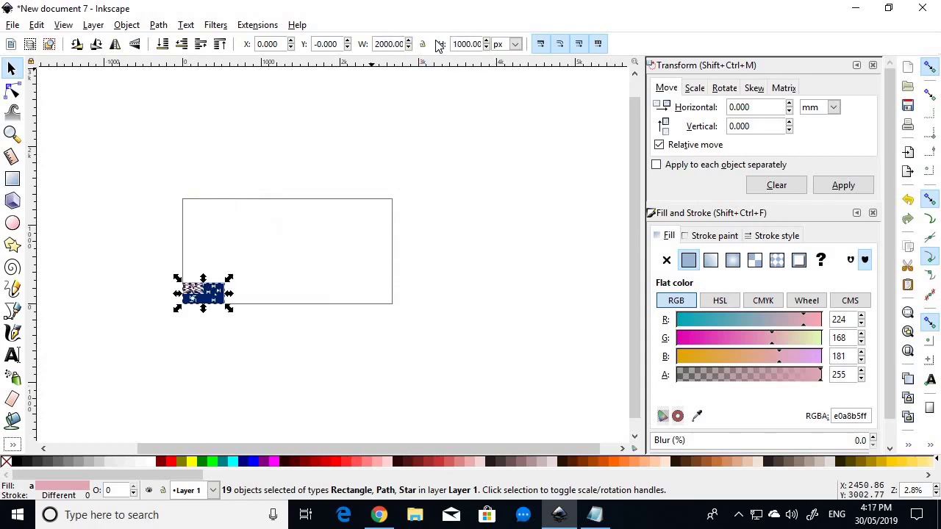
click(328, 150)
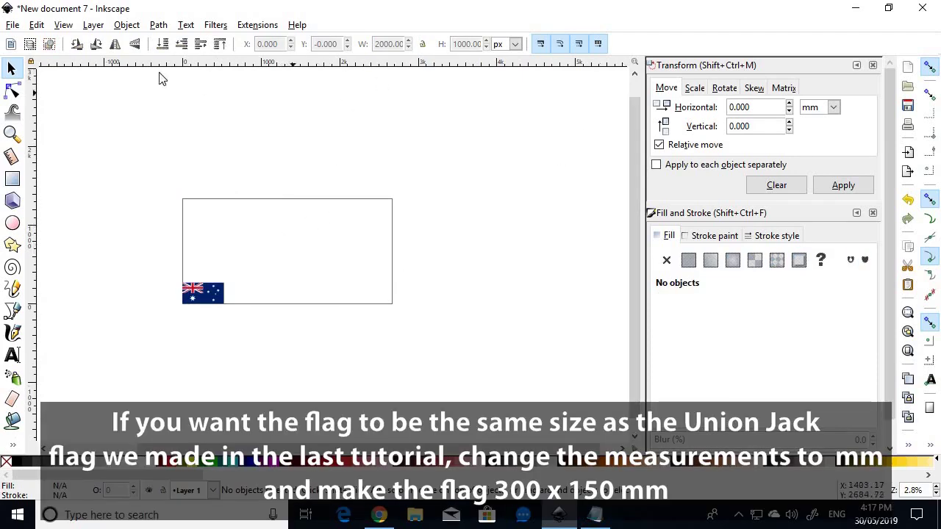
Set the document's custom page size to 2000 px wide by 1000 px high and close the document properties
click(13, 26)
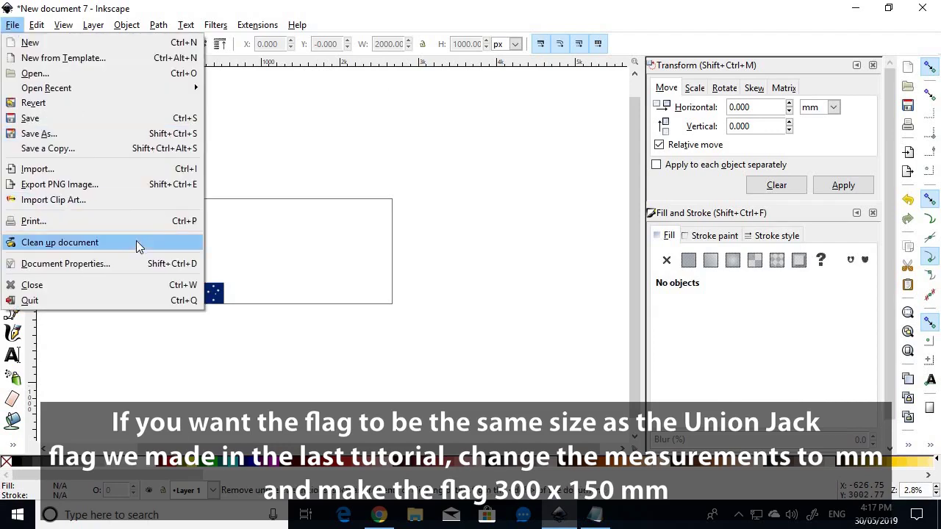
click(118, 263)
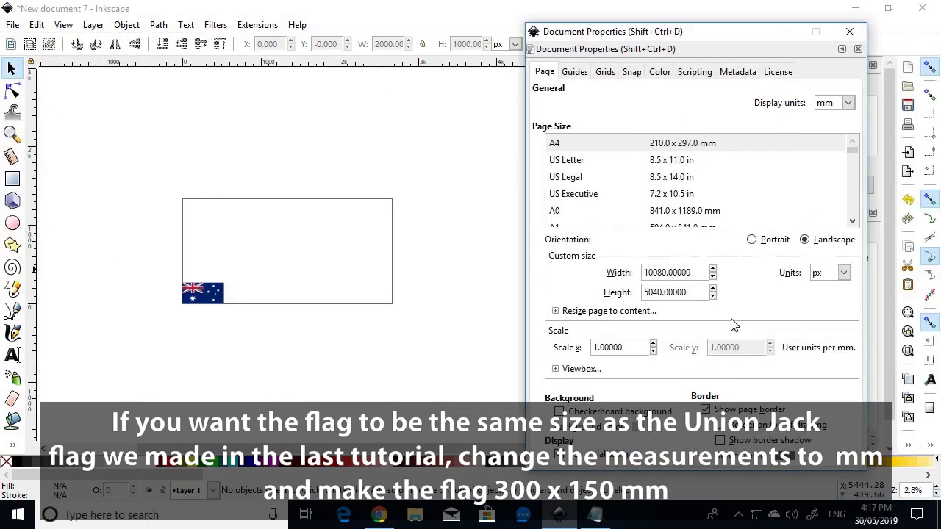
drag(689, 269, 601, 269)
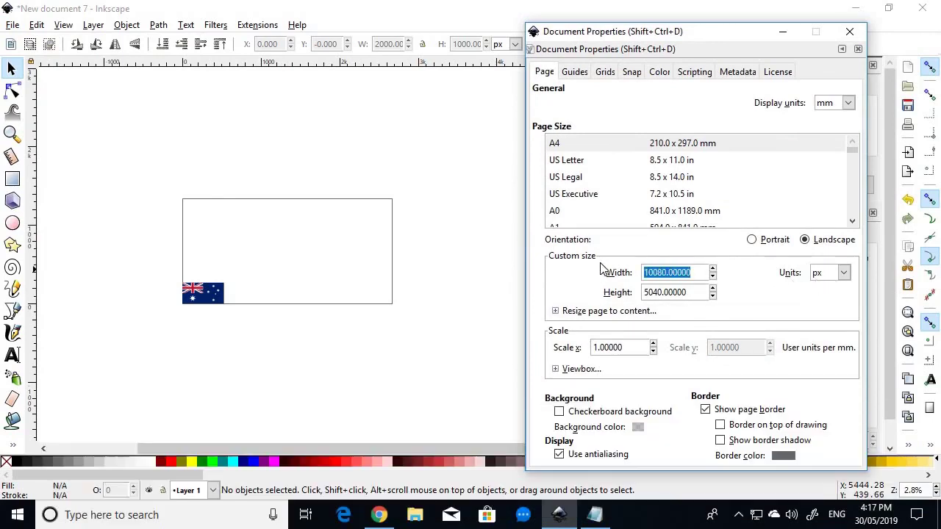
text(2000)
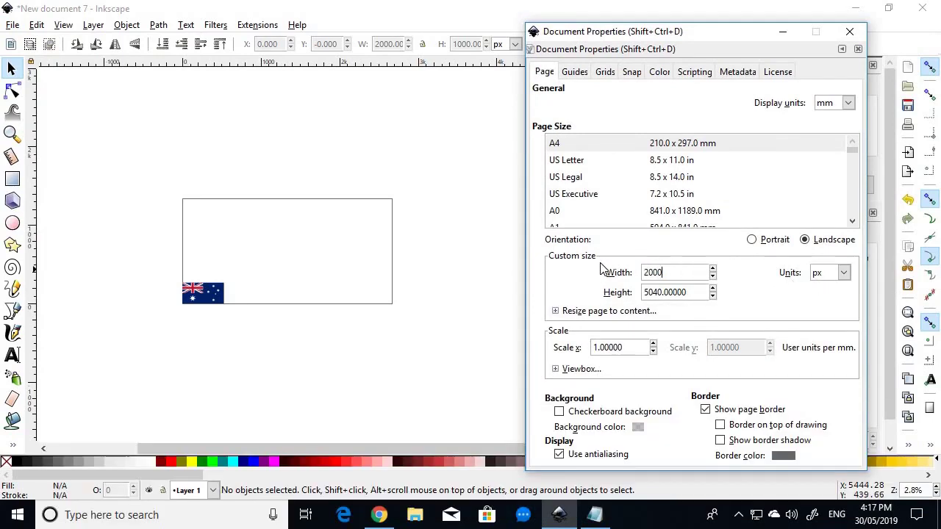
key(Tab)
text(1000)
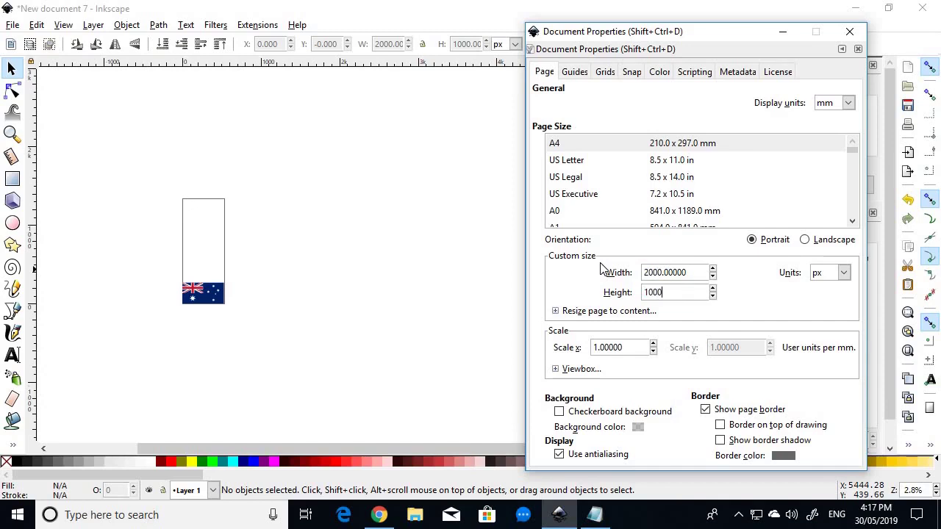
key(Tab)
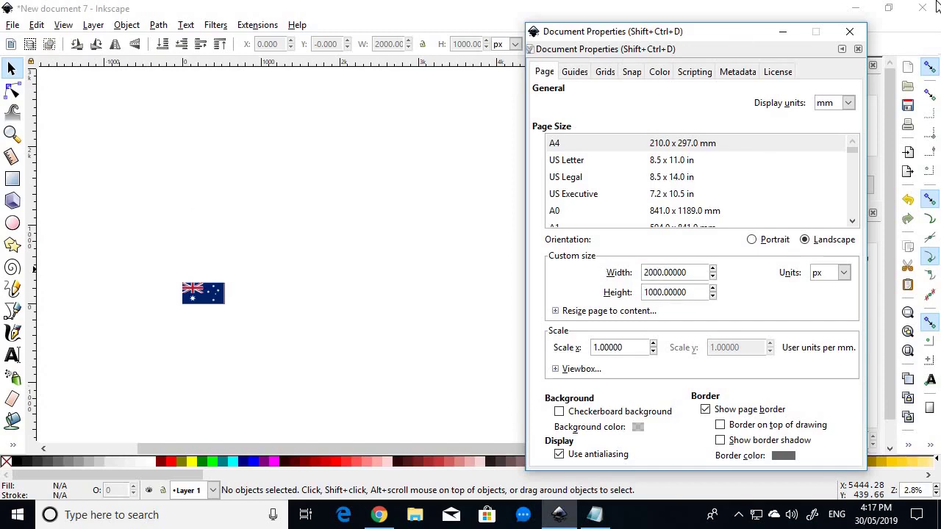
click(849, 32)
scroll(193, 311, up, 5)
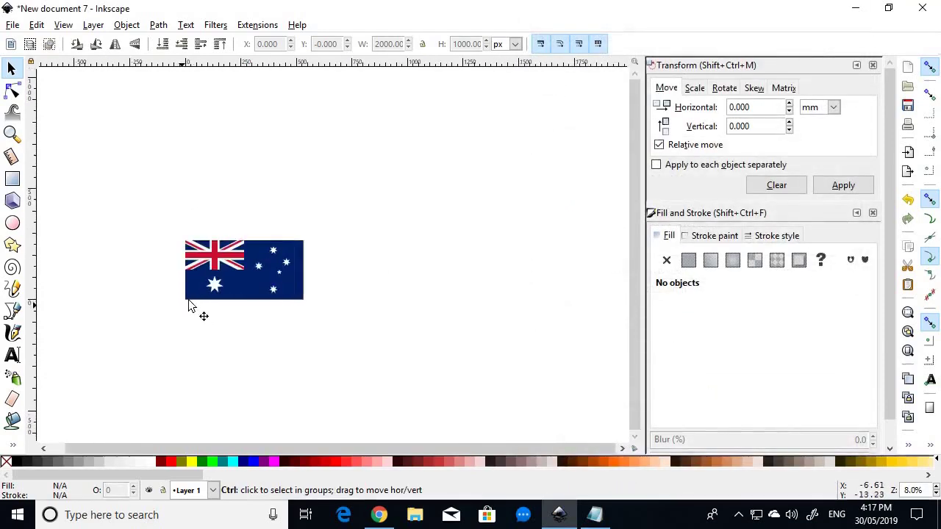
scroll(152, 280, up, 1)
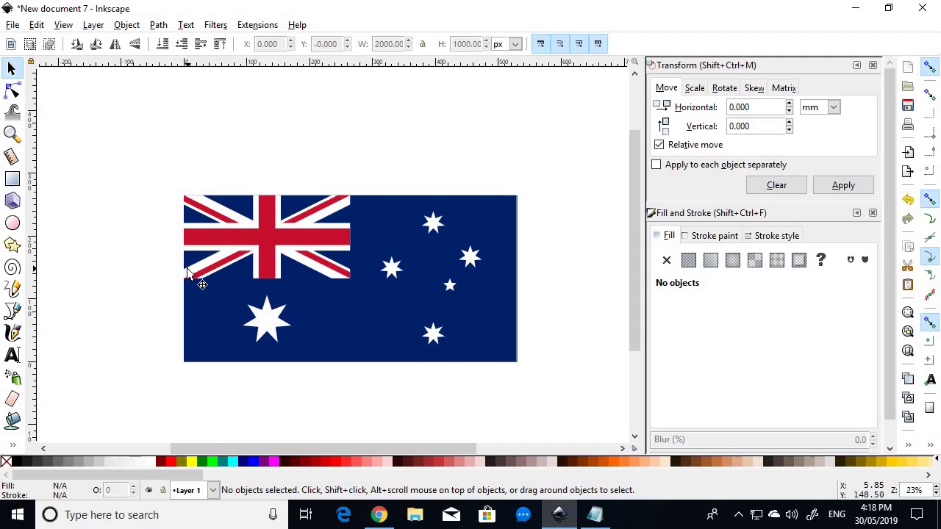
Switch to Chrome, review the construction and colour specifications in Wikipedia's Flag of Australia article, and return to Inkscape
key(alt+Tab)
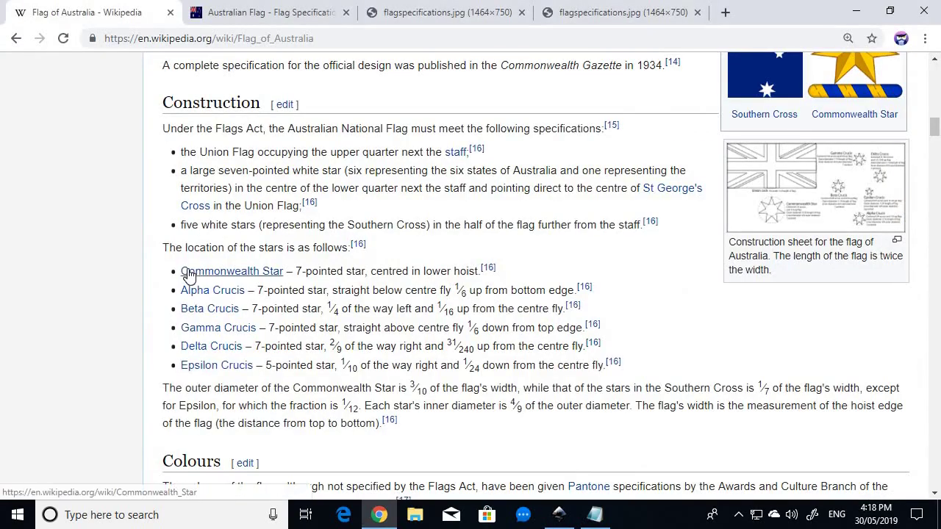
scroll(371, 202, down, 5)
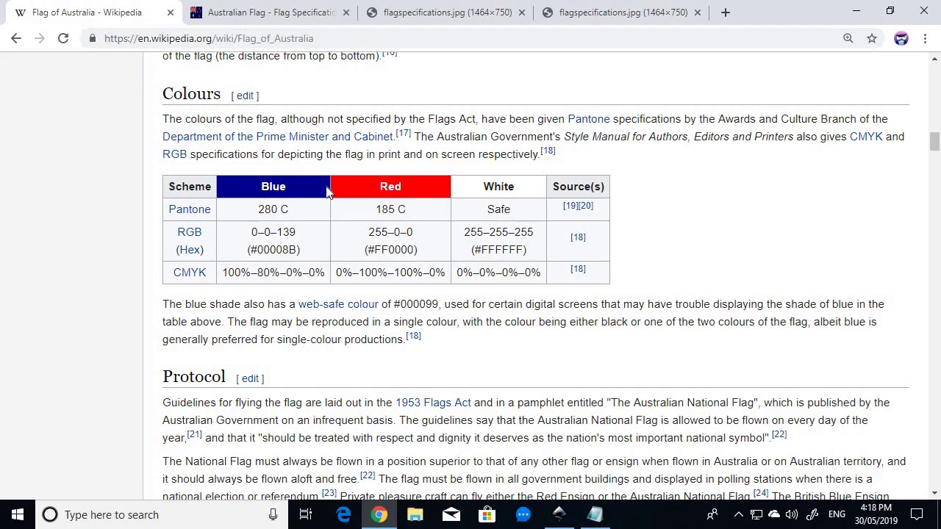
key(alt+Tab)
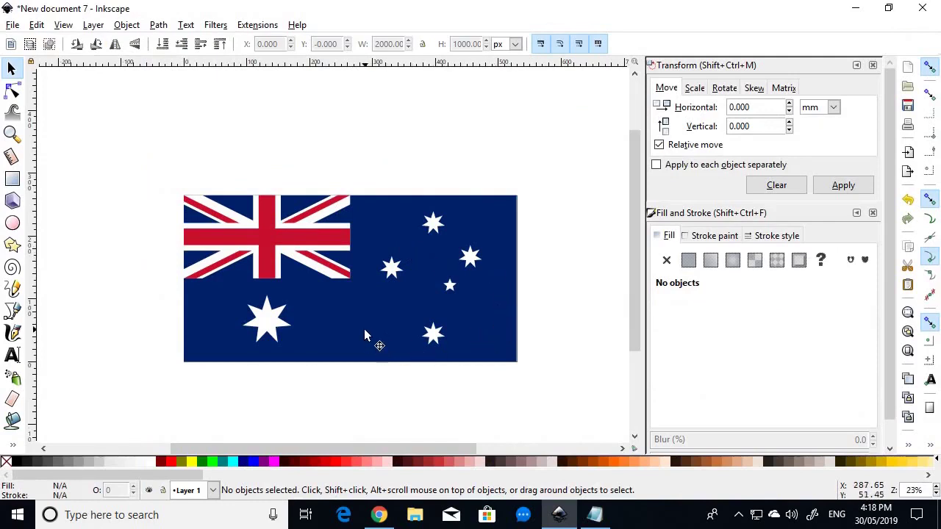
Compare the colour specifications in Wikipedia's Flag of Australia article in Chrome with the flag drawn in Inkscape
key(alt+Tab)
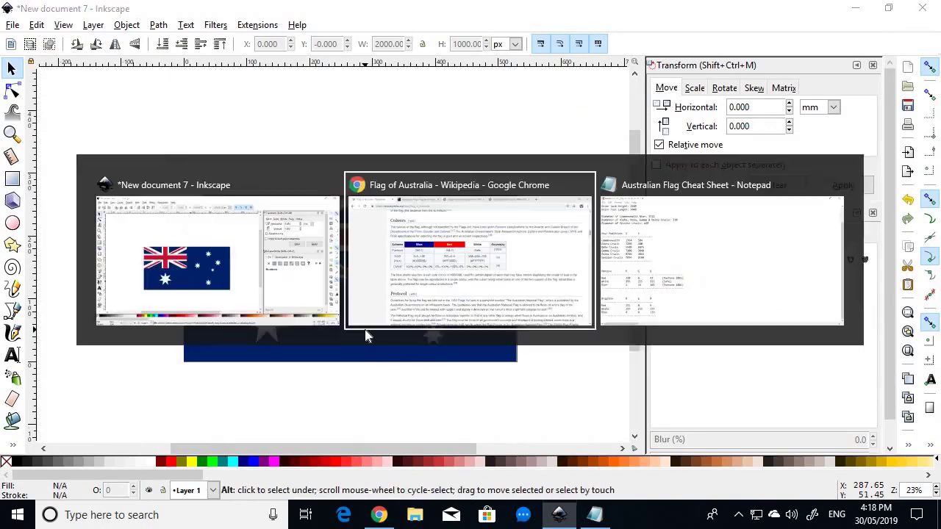
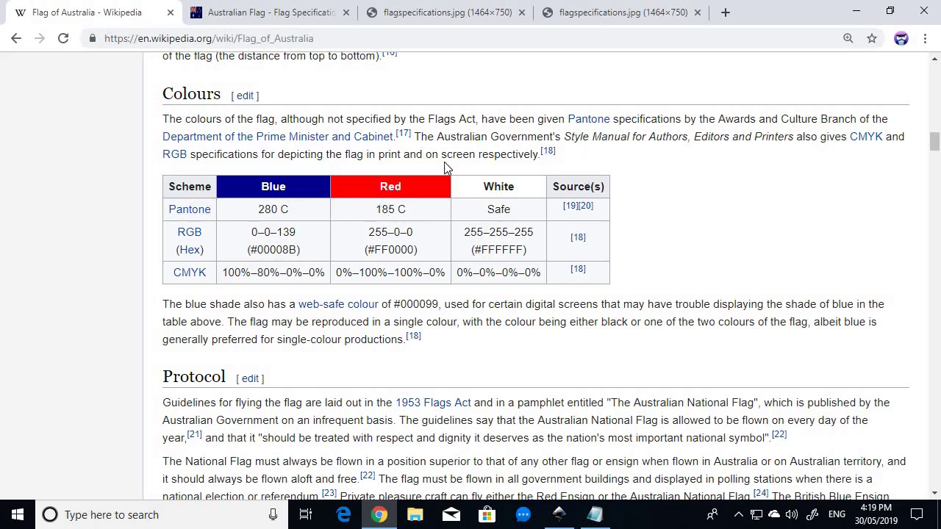
key(alt+Tab)
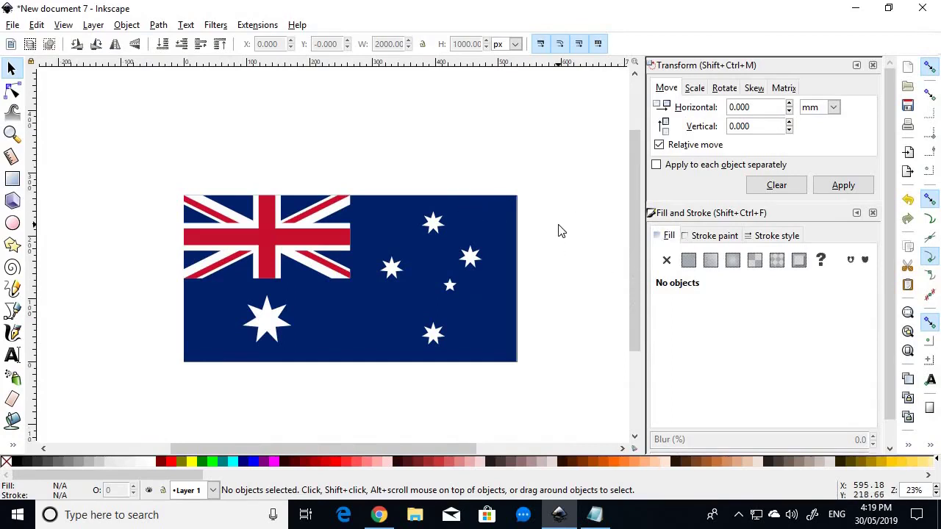
key(alt+Tab)
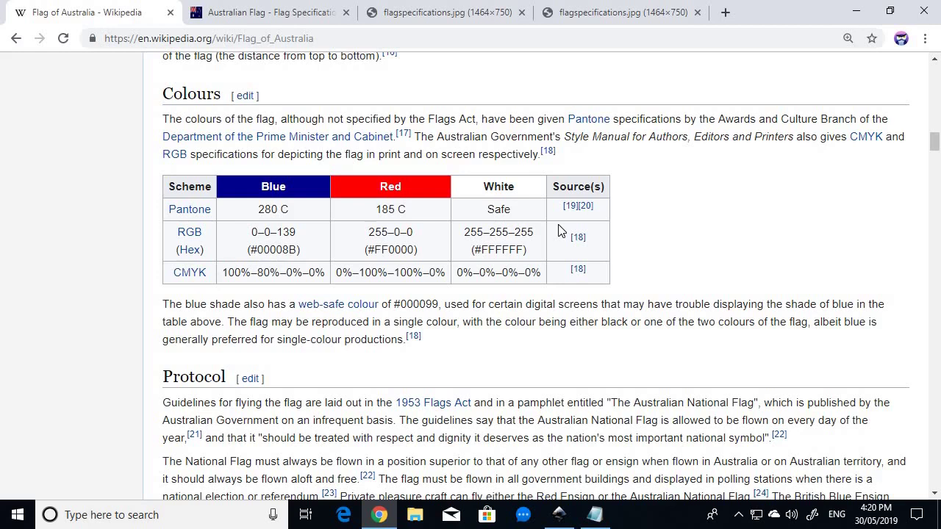
key(alt+Tab)
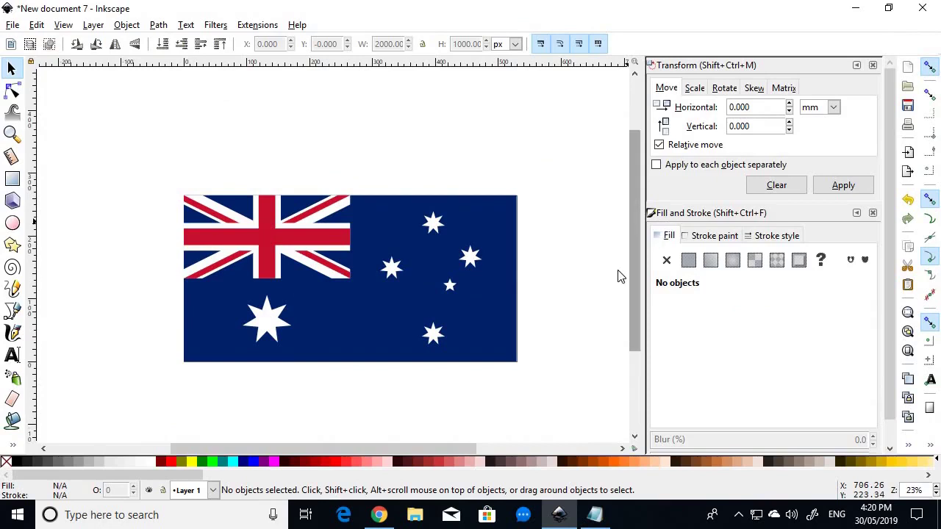
drag(485, 217, 482, 209)
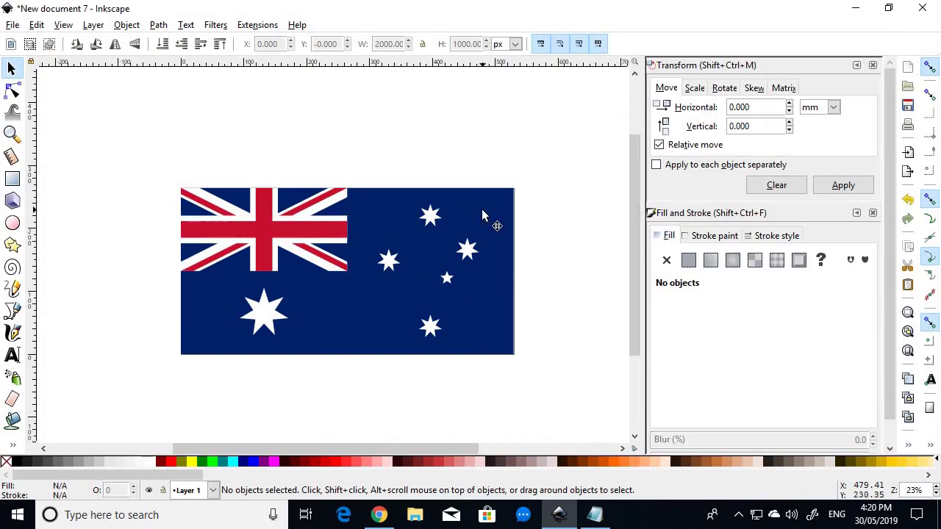
Switch to Chrome, check the Pantone row of the article's colour table and search Google for "Pantone 185C" in a new tab
key(alt+Tab)
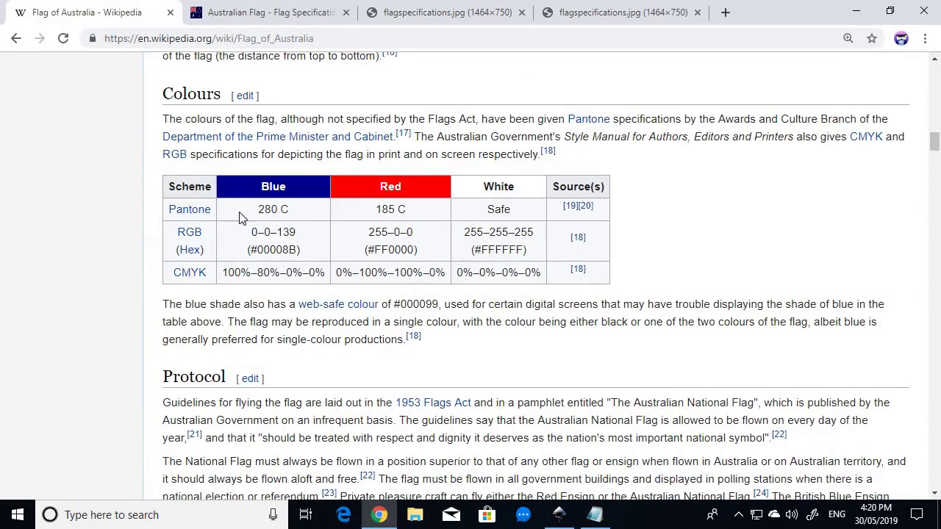
mouse_move(216, 219)
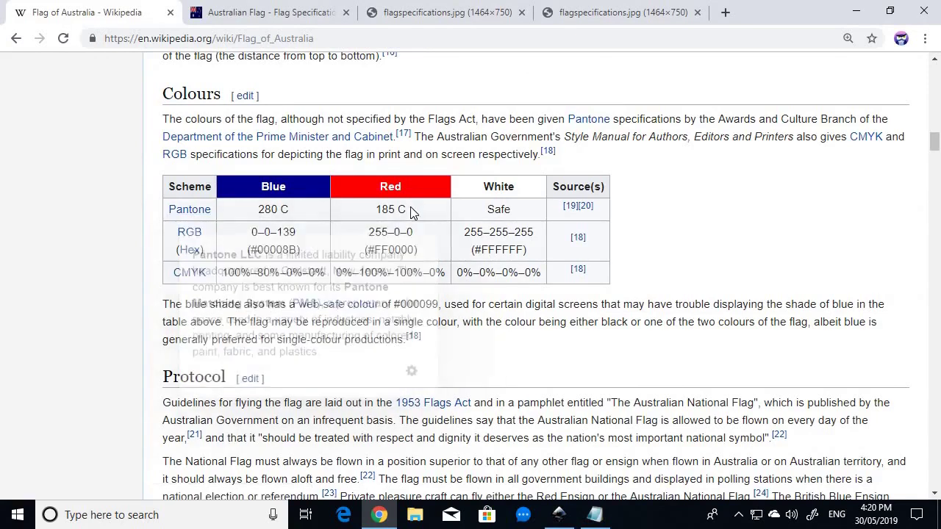
key(ctrl+t)
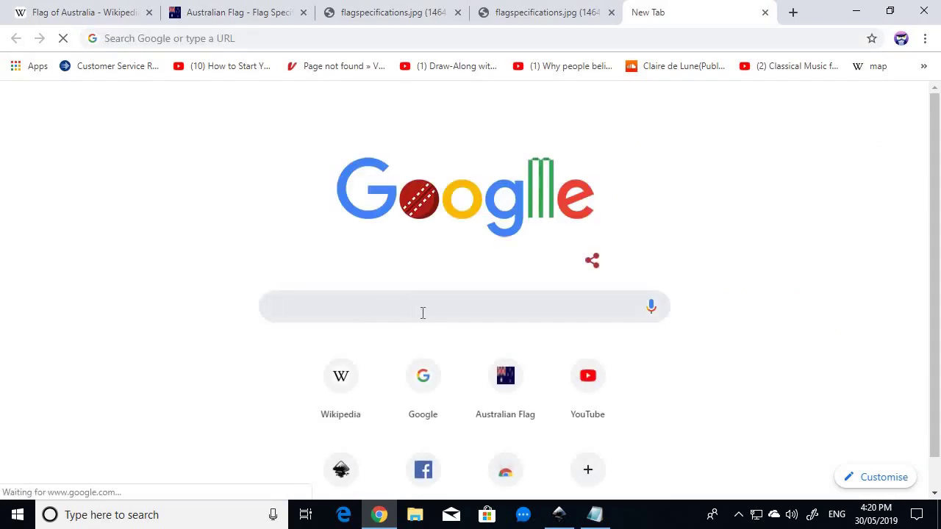
text(Pantone )
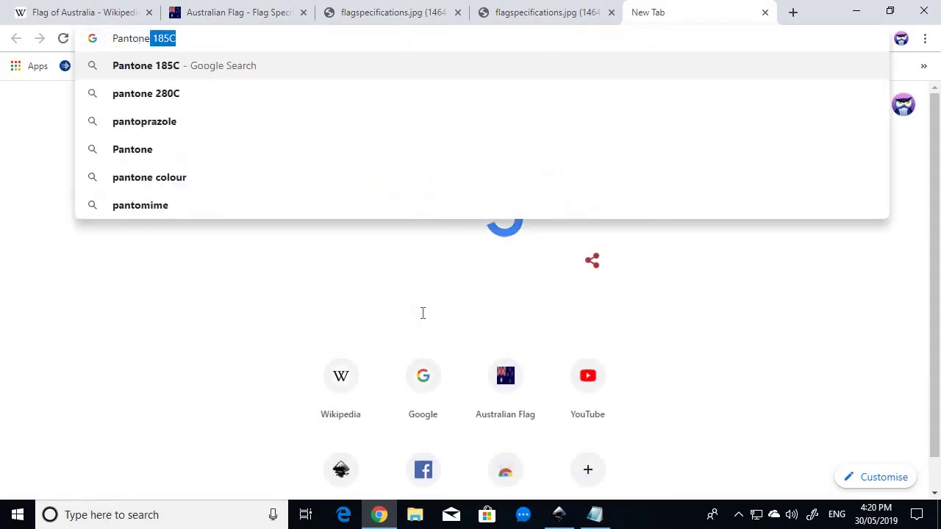
text(185)
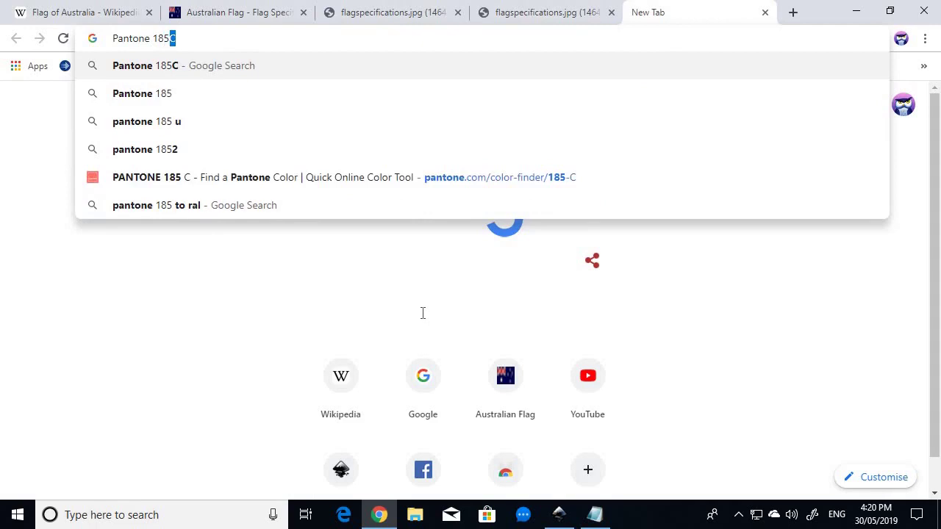
text(C)
key(Return)
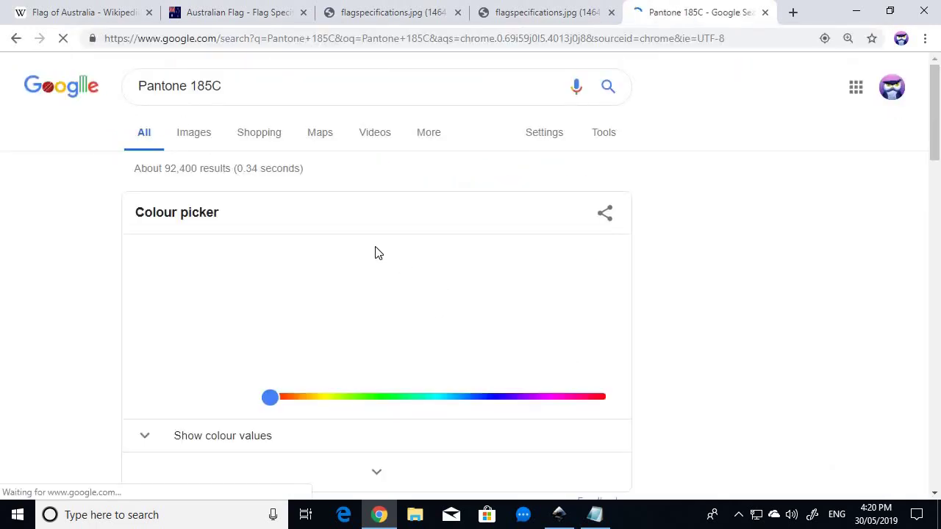
Open the pantone.com color finder result for PANTONE 185 C and examine its color values
scroll(416, 237, down, 5)
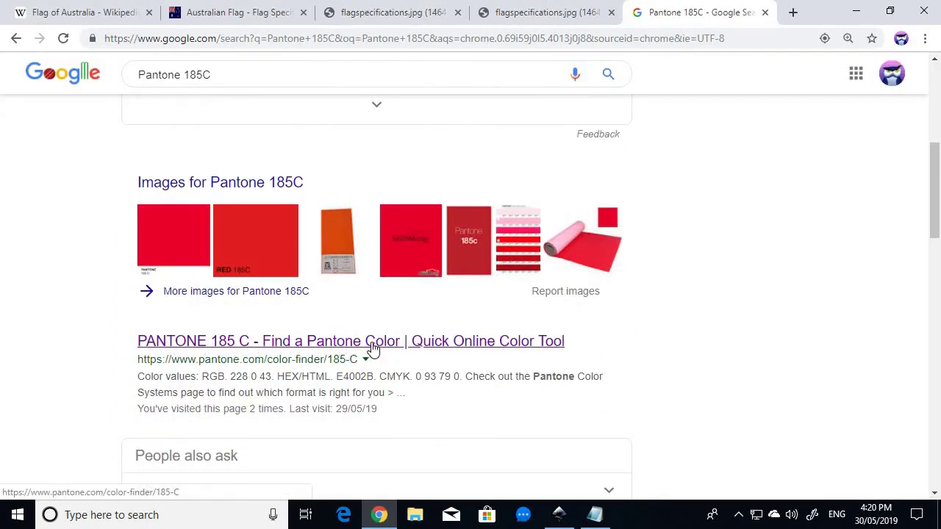
click(323, 361)
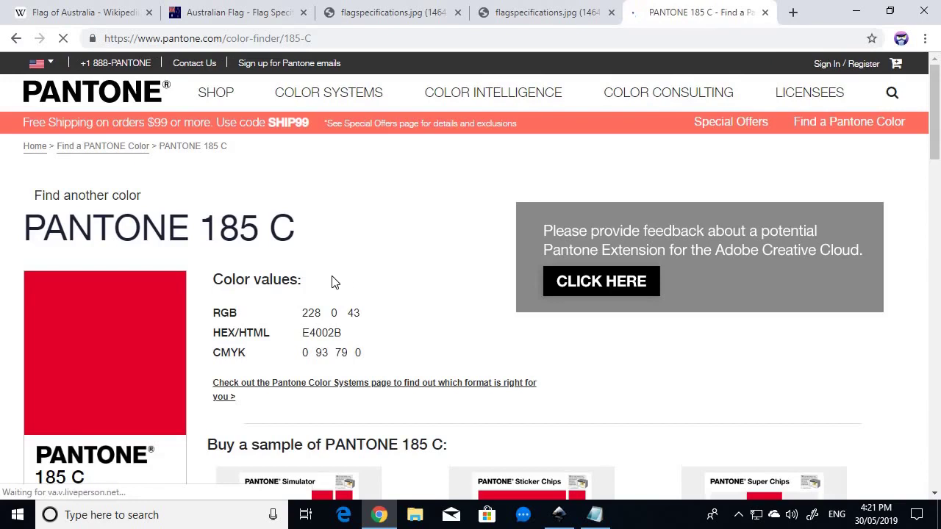
scroll(342, 282, down, 3)
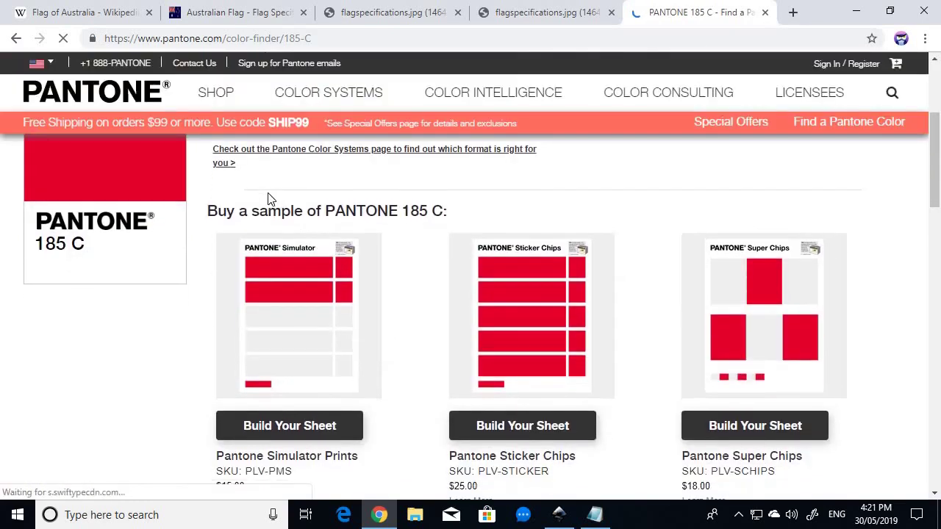
scroll(348, 216, up, 3)
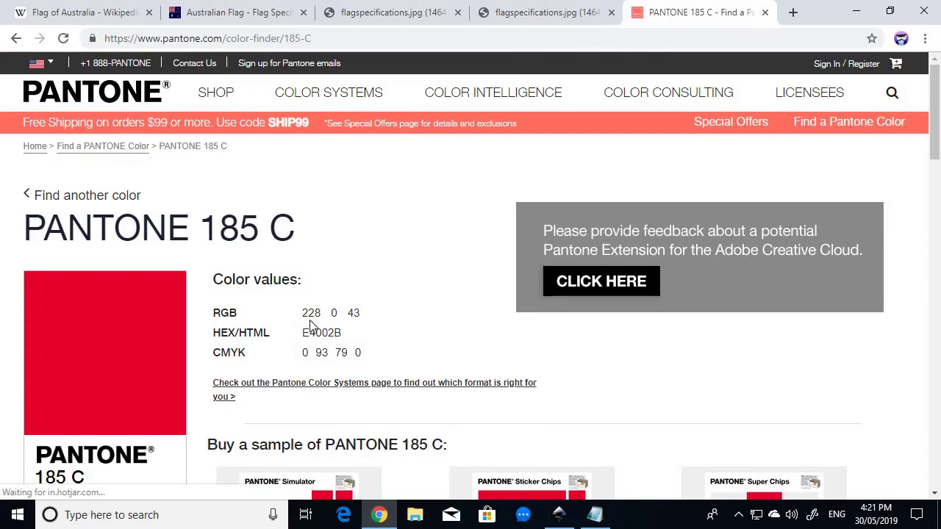
Return to Inkscape and set the fill of the Union Jack's four red diagonals and two red cross bars to RGB 228, 0, 43
key(alt+Tab)
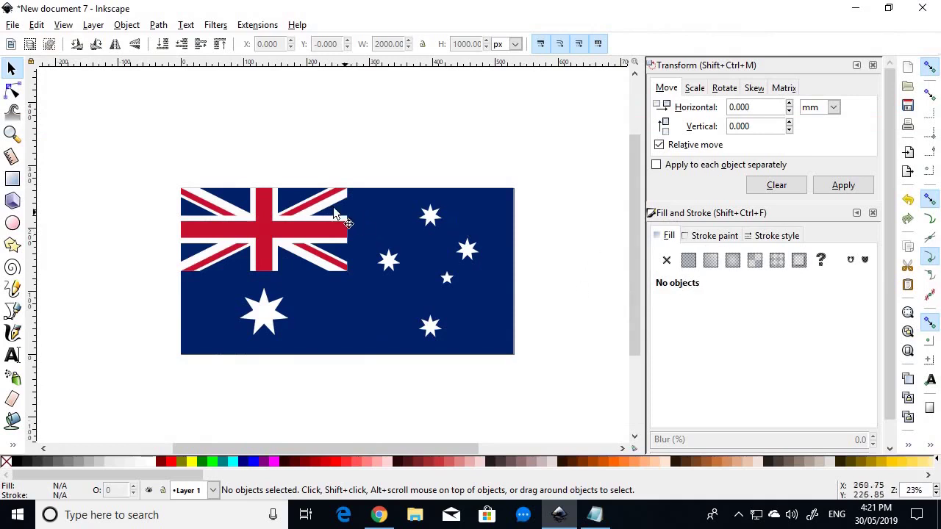
scroll(259, 234, up, 1)
scroll(259, 228, up, 2)
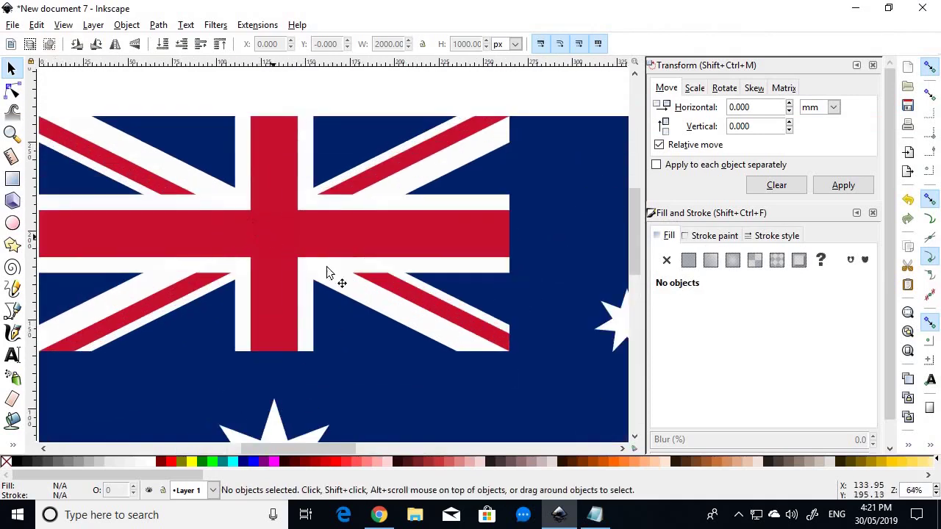
click(421, 304)
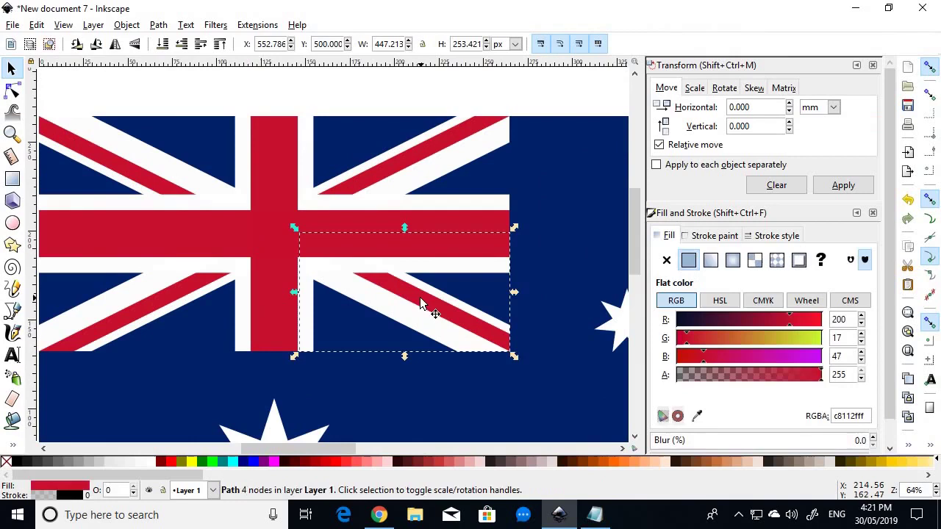
shift+click(156, 307)
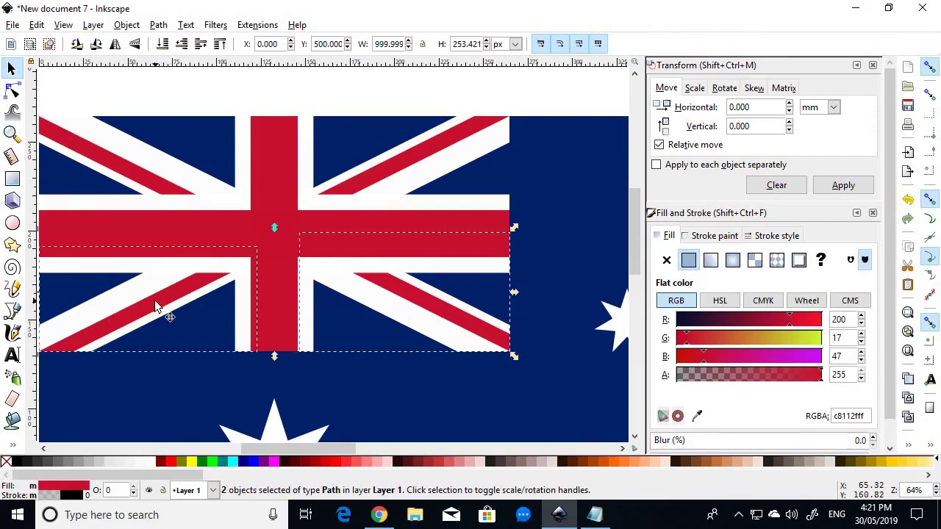
shift+click(147, 180)
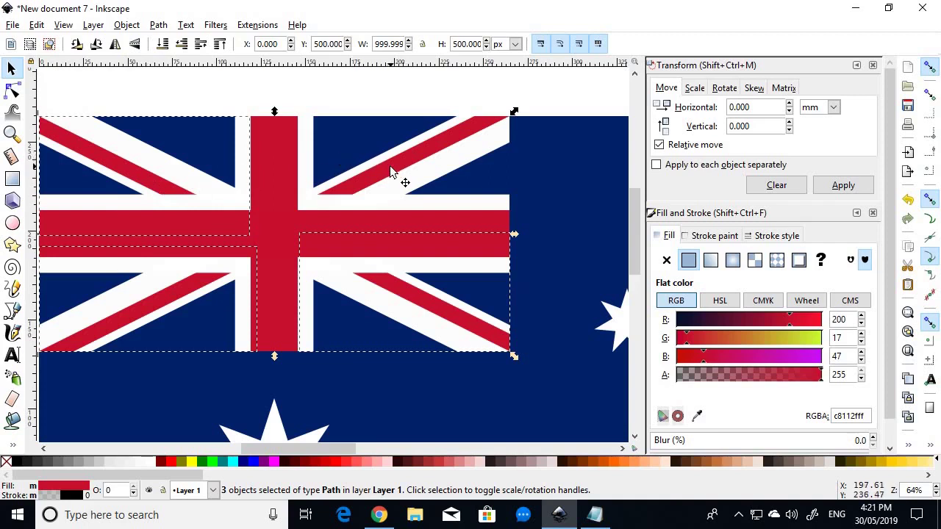
shift+click(313, 230)
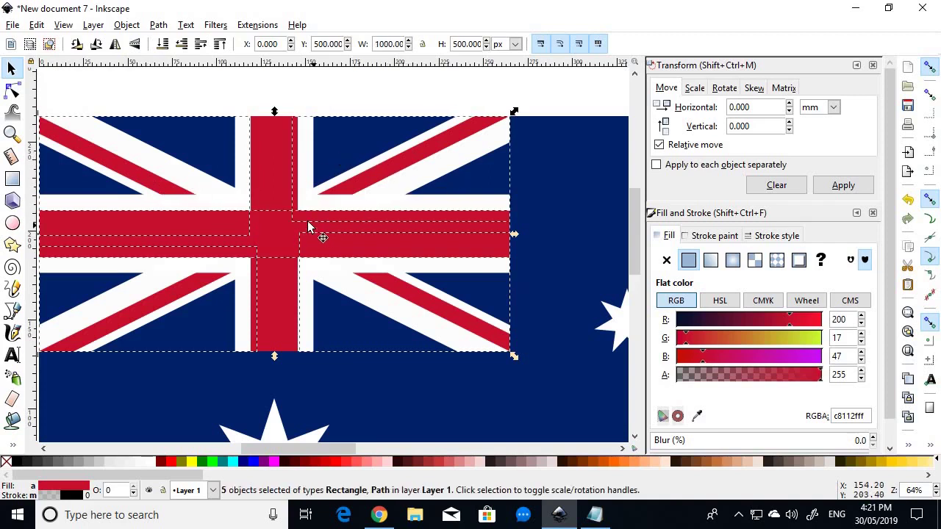
shift+click(274, 183)
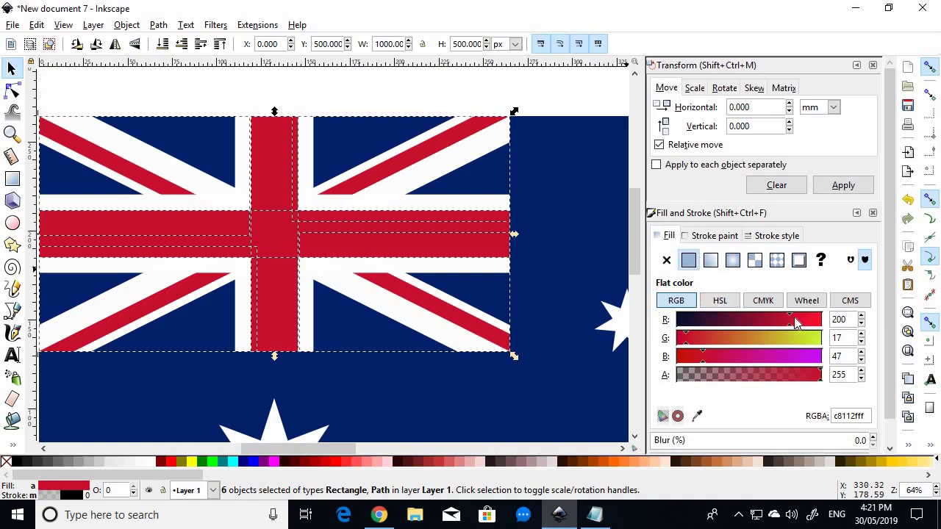
key(alt+Tab)
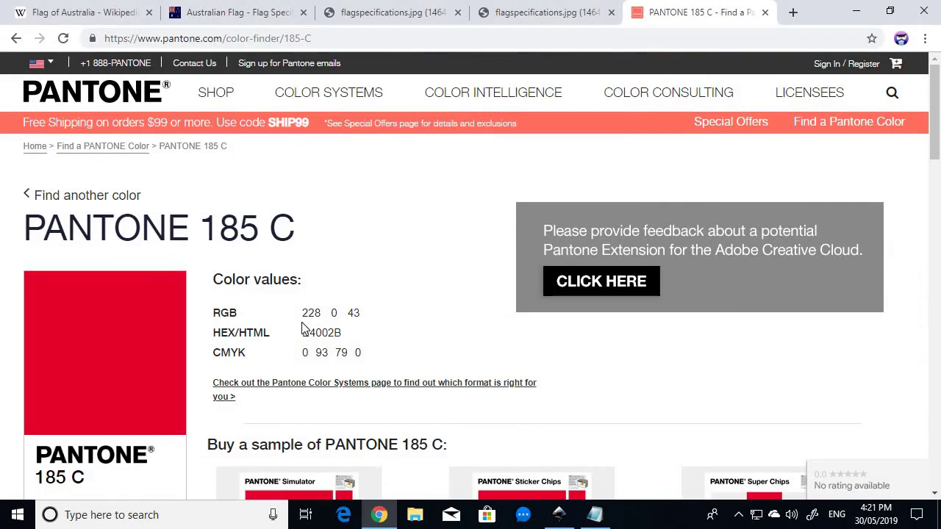
key(alt+Tab)
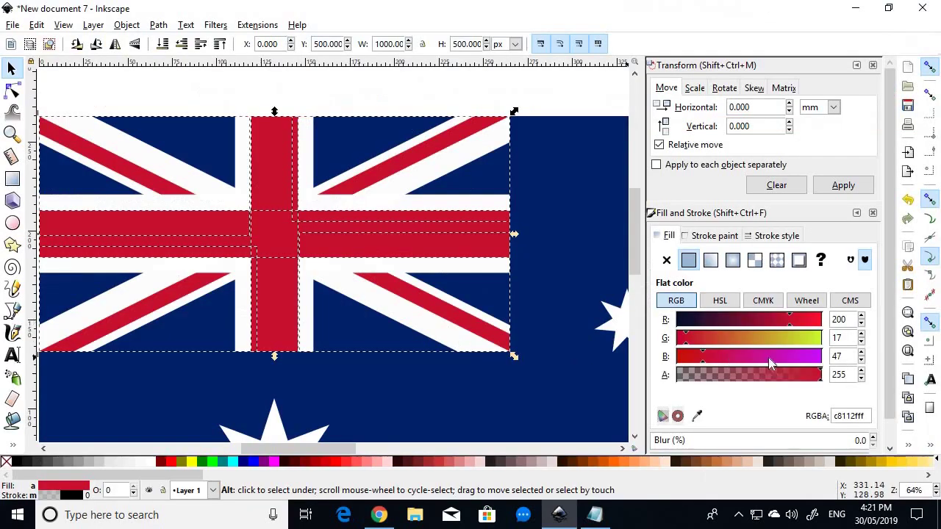
double_click(842, 319)
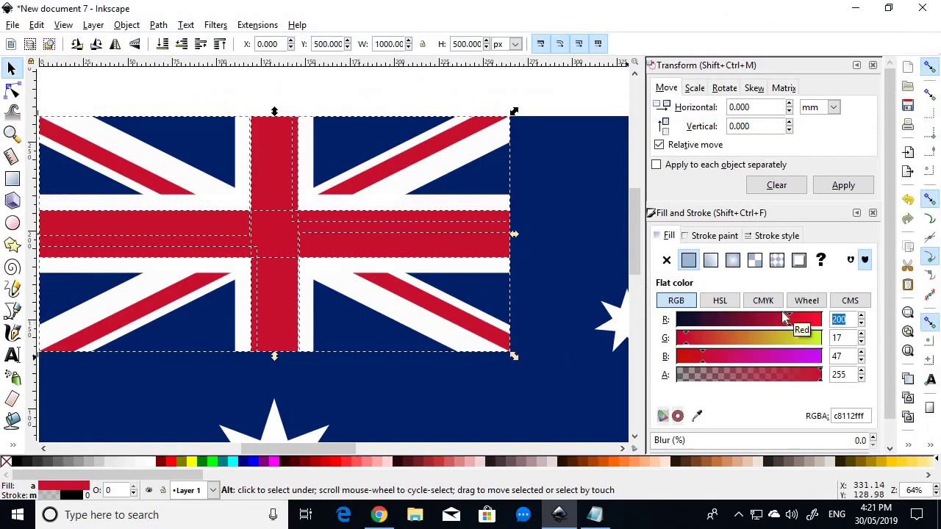
text(228)
key(Tab)
text(0)
key(Tab)
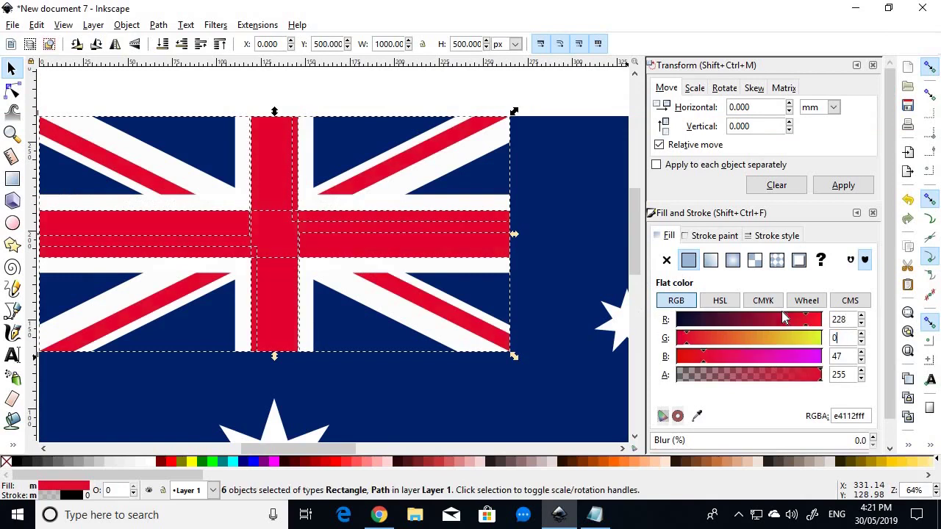
text(43)
key(Tab)
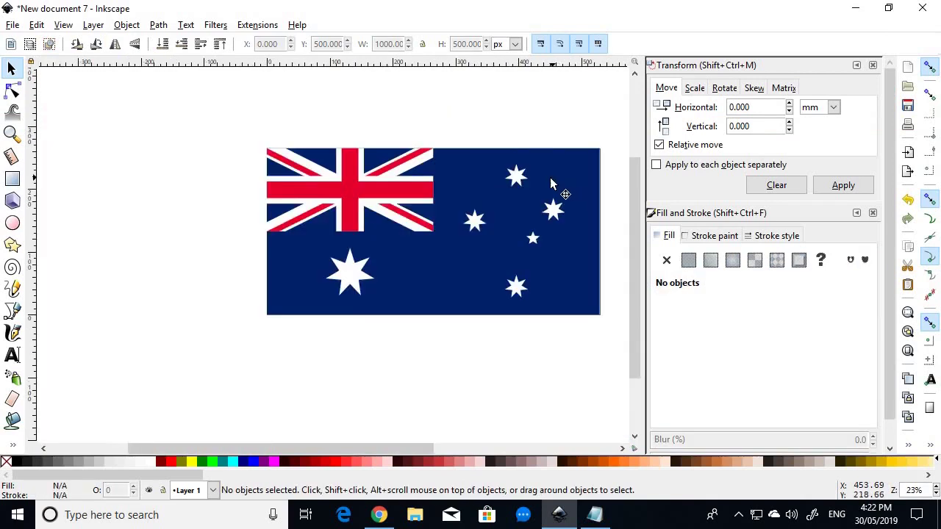
Switch to Chrome, check the blue specification in the Wikipedia article's colour table, and return to Inkscape to inspect the whole flag
key(alt+Tab)
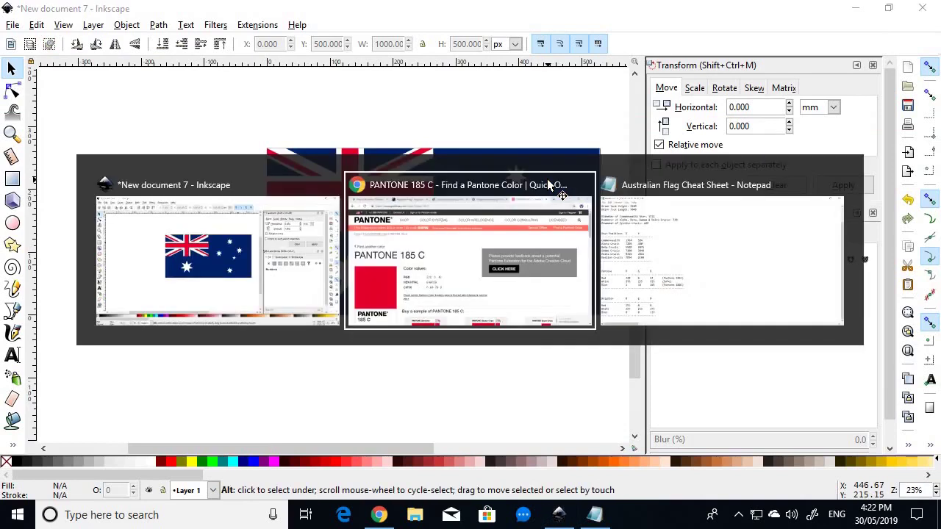
click(547, 179)
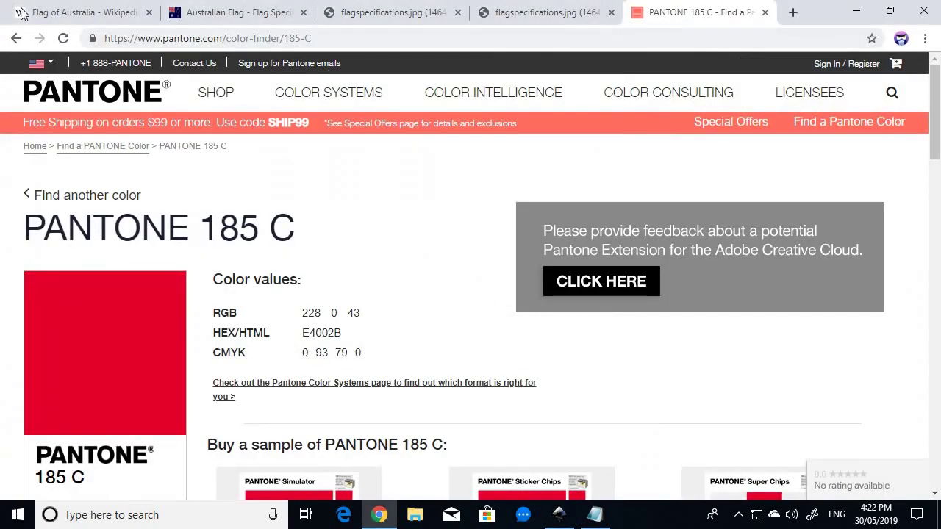
click(86, 18)
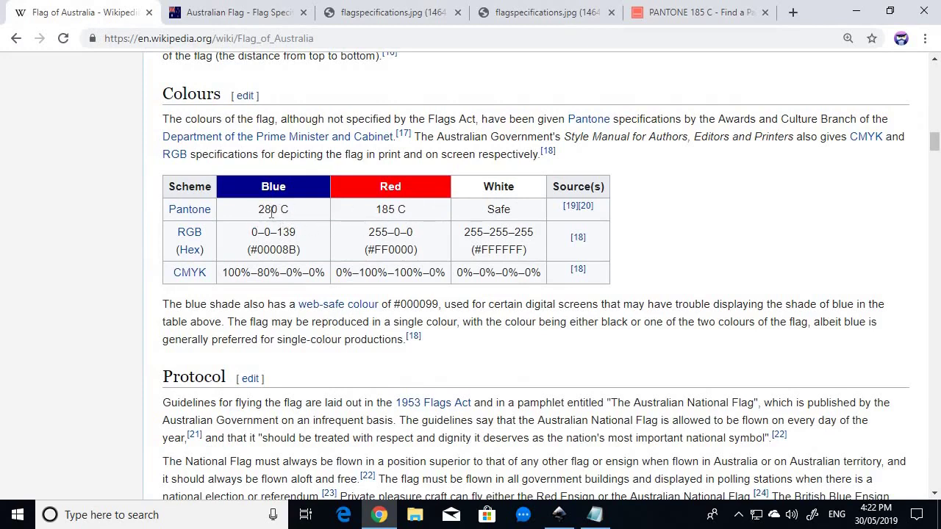
key(alt+Tab)
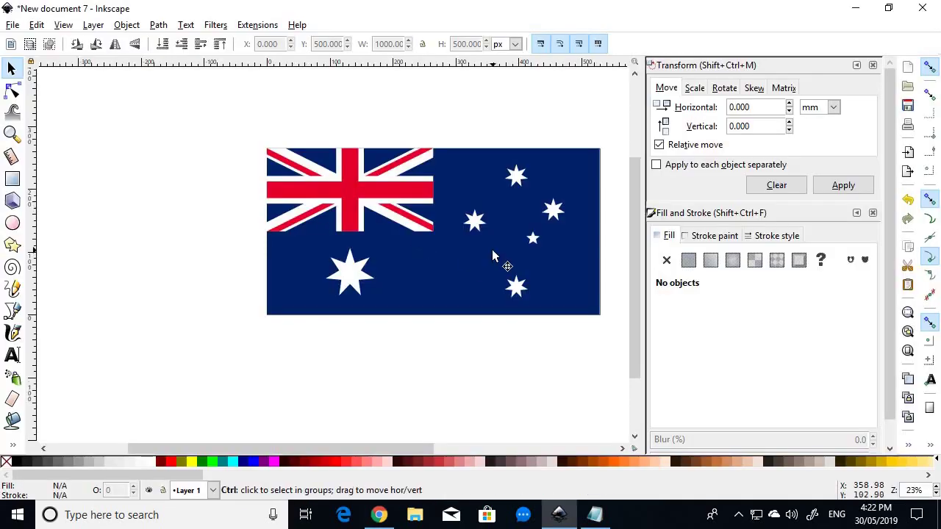
scroll(550, 236, up, 1)
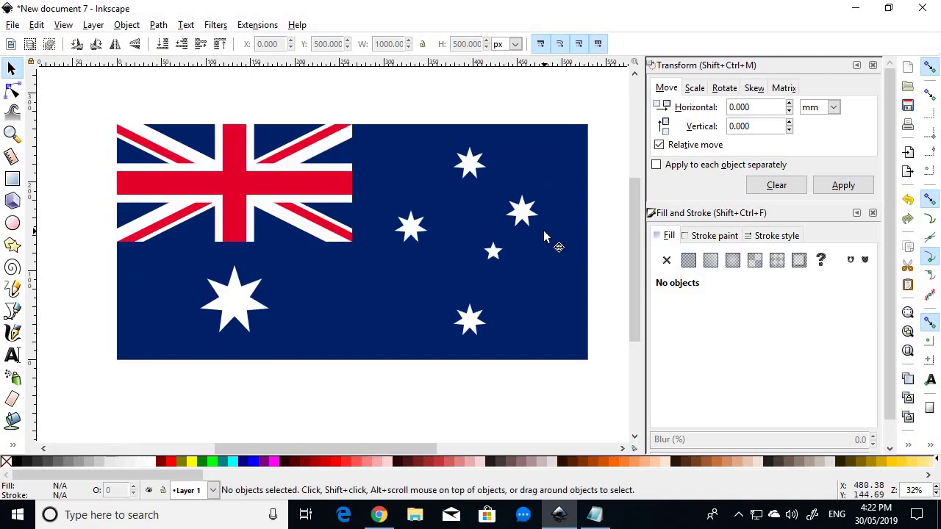
scroll(537, 219, down, 2)
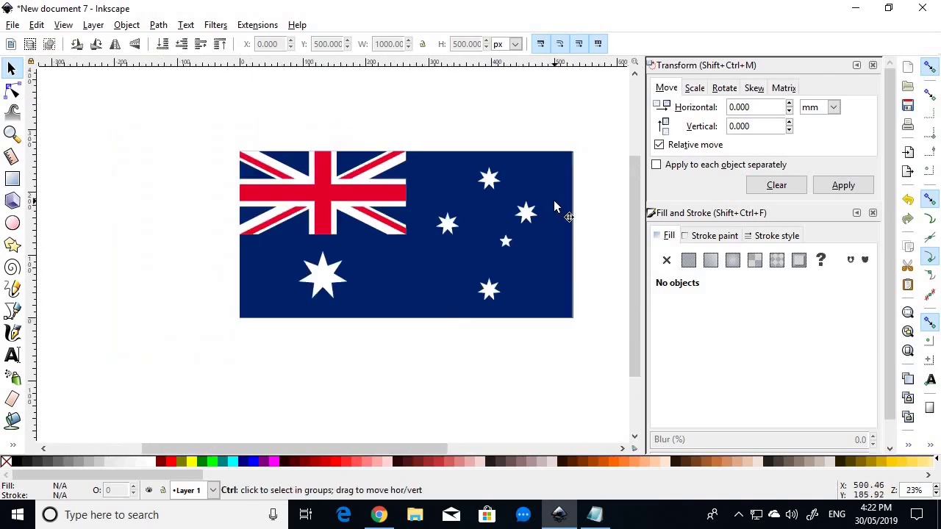
scroll(569, 183, up, 1)
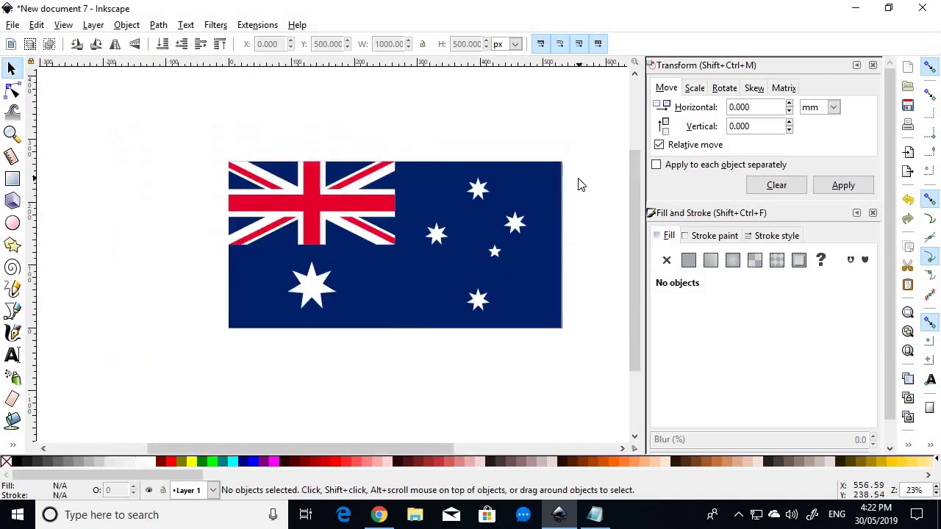
Check the RGB row of the Wikipedia colour table in Chrome, return to Inkscape and place a copy of the whole flag just above the original
key(alt+Tab)
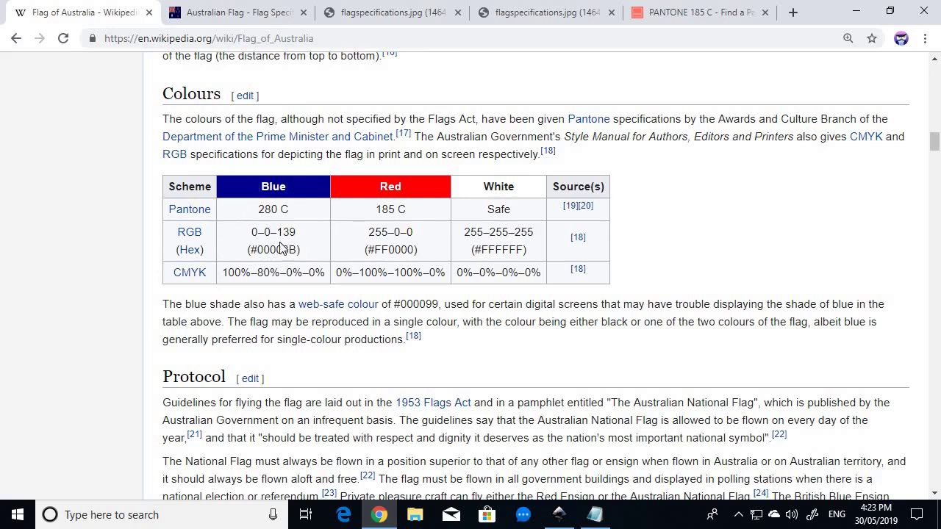
key(alt+Tab)
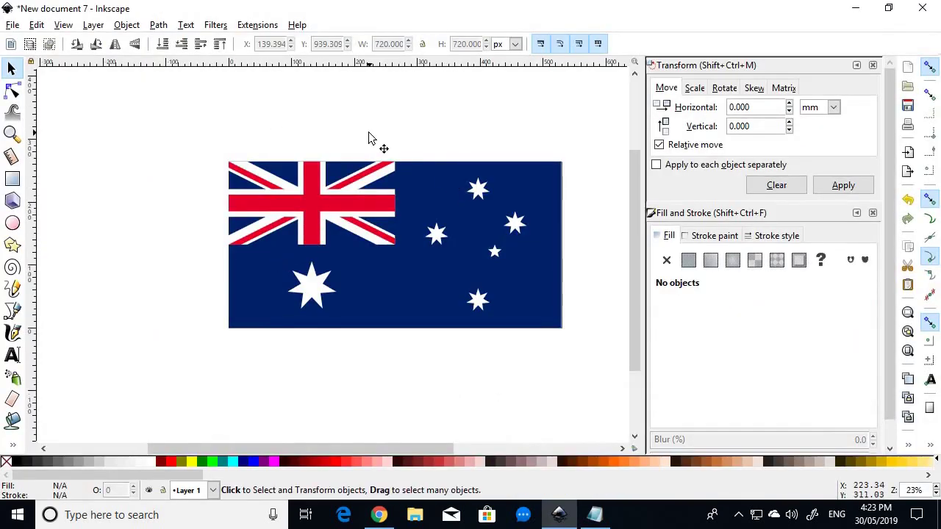
key(ctrl+a)
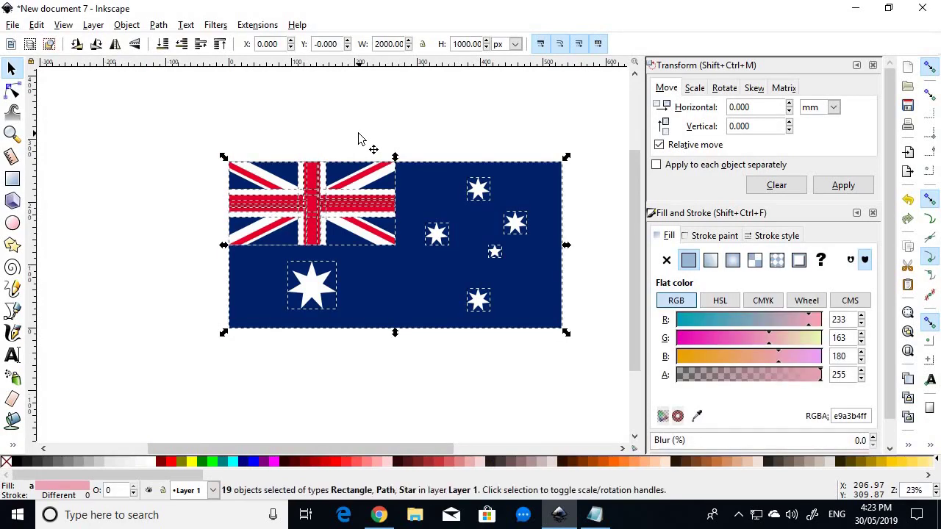
key(ctrl+v)
scroll(397, 114, down, 4)
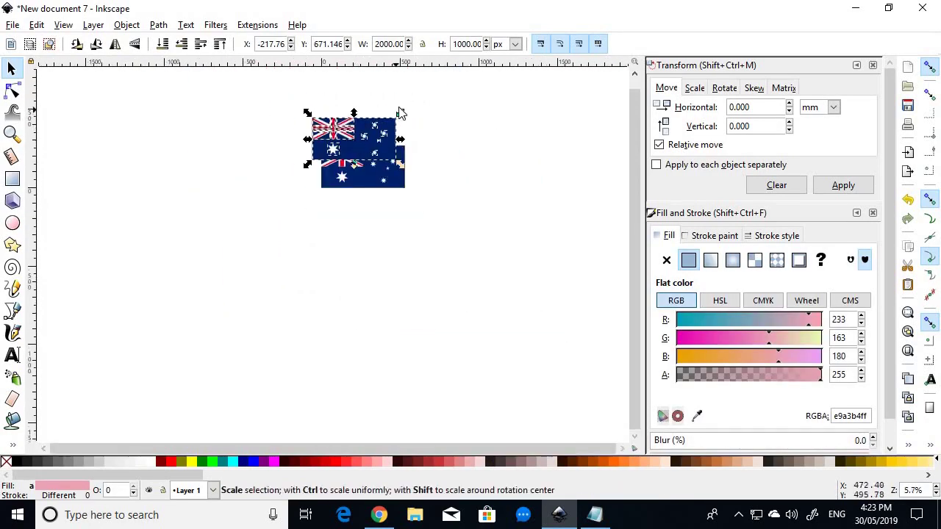
scroll(315, 180, up, 3)
drag(288, 218, 313, 159)
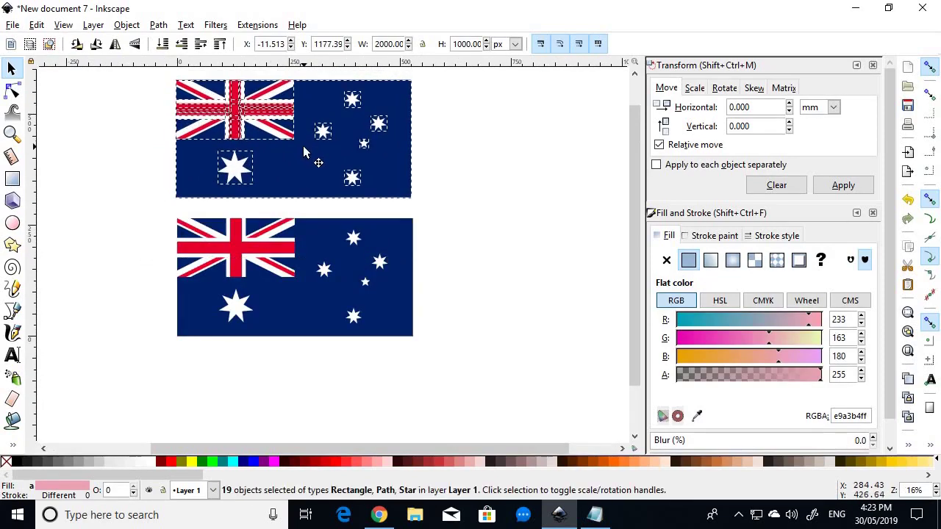
click(501, 198)
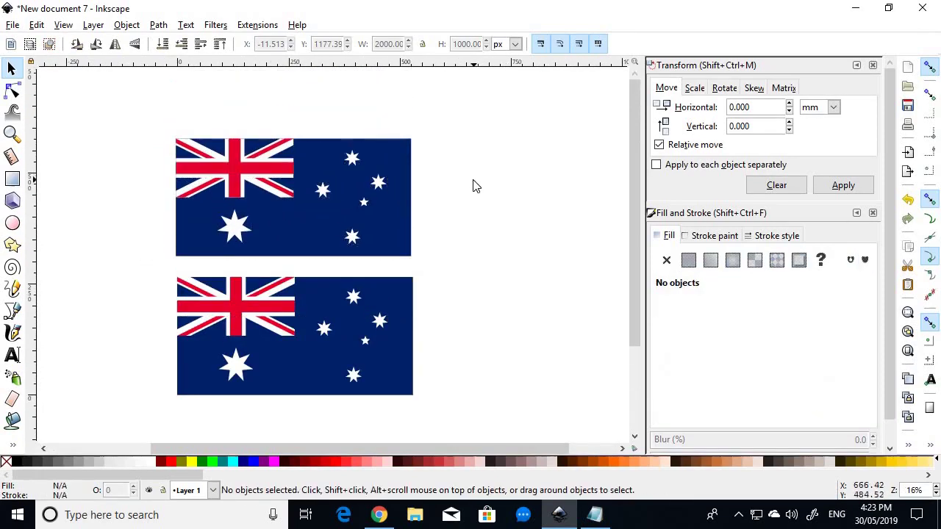
Recheck the blue RGB specification in Chrome and set the upper flag's blue background rectangle in Inkscape to RGB 0, 0, 139
scroll(440, 195, up, 1)
click(363, 258)
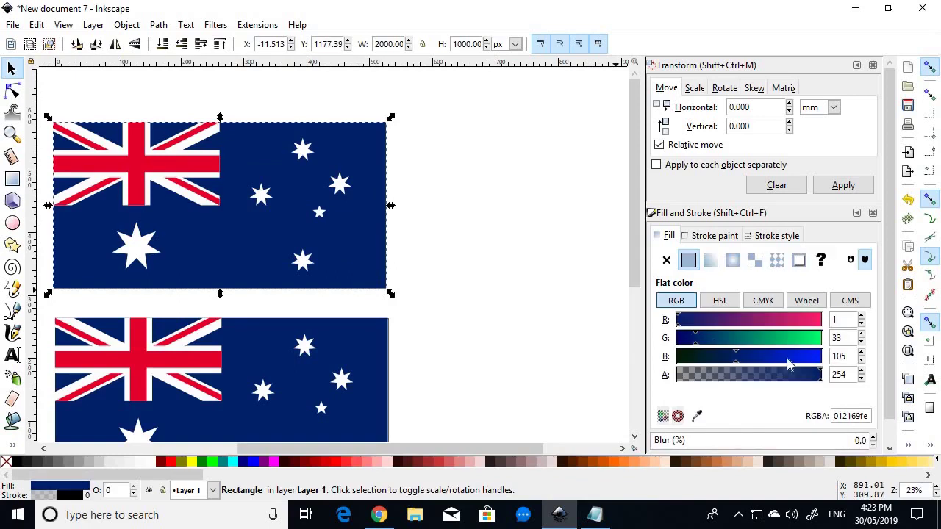
key(alt+Tab)
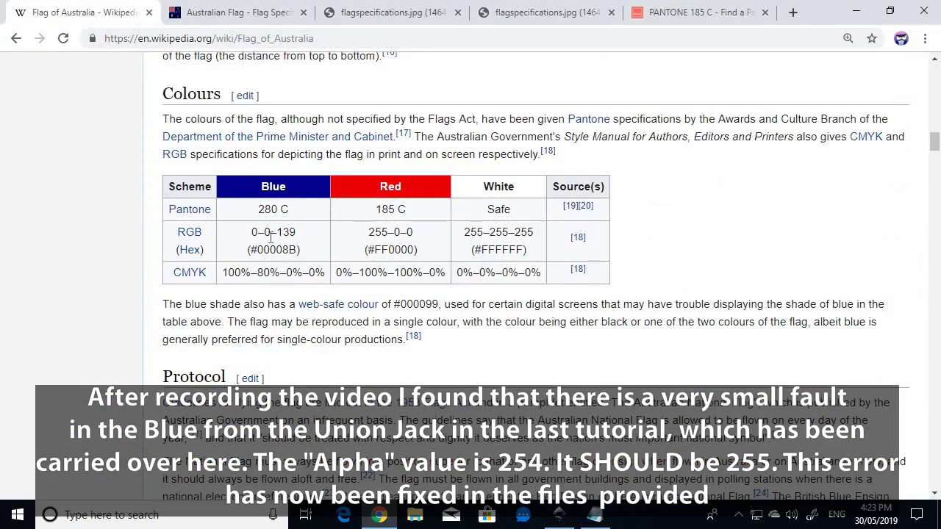
key(alt+Tab)
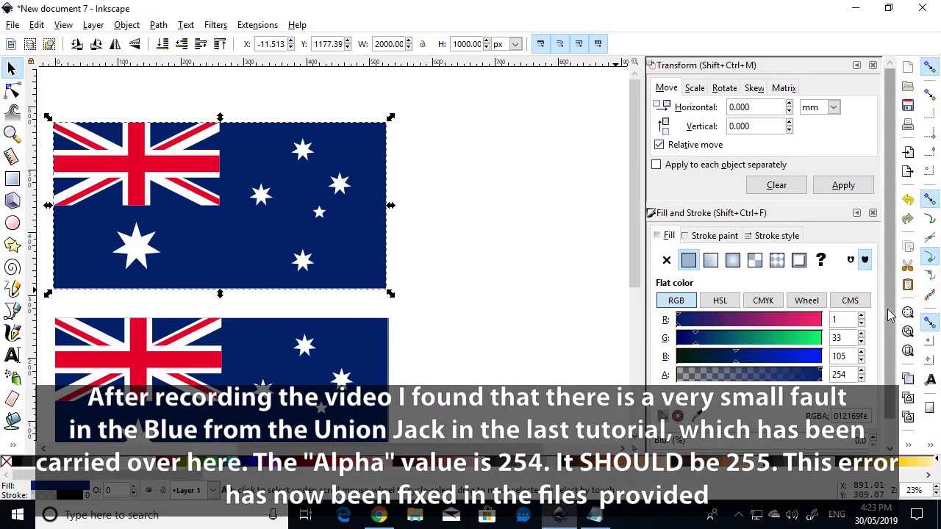
double_click(837, 319)
text(0)
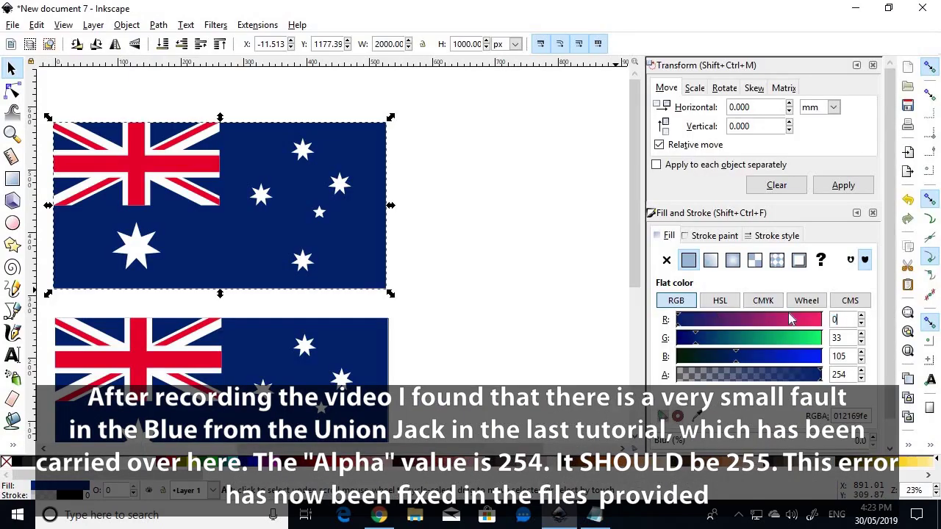
key(Tab)
text(0)
key(Tab)
text(177.3)
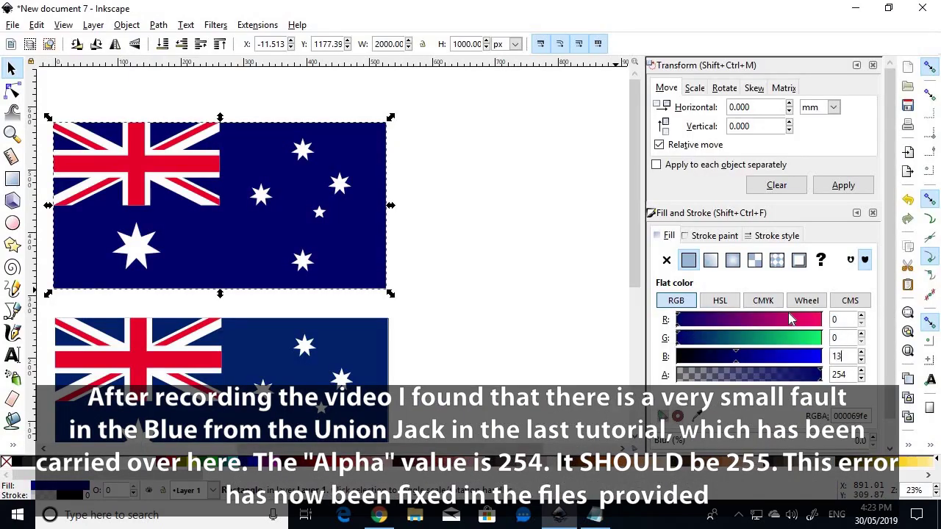
text(9)
key(Tab)
click(516, 280)
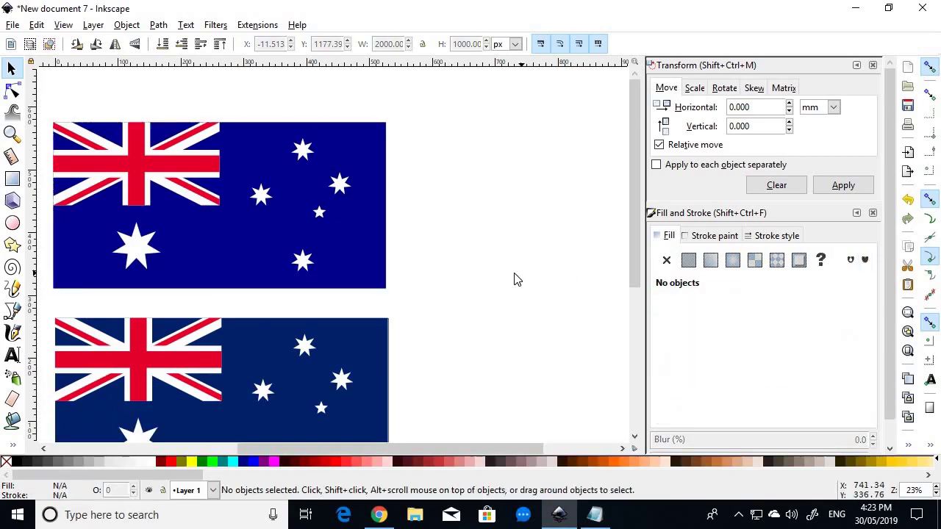
Check the red RGB specification in Chrome and set the upper flag's four red diagonals and two red cross bars in Inkscape to RGB 255, 0, 0
scroll(515, 279, down, 1)
scroll(293, 228, up, 1)
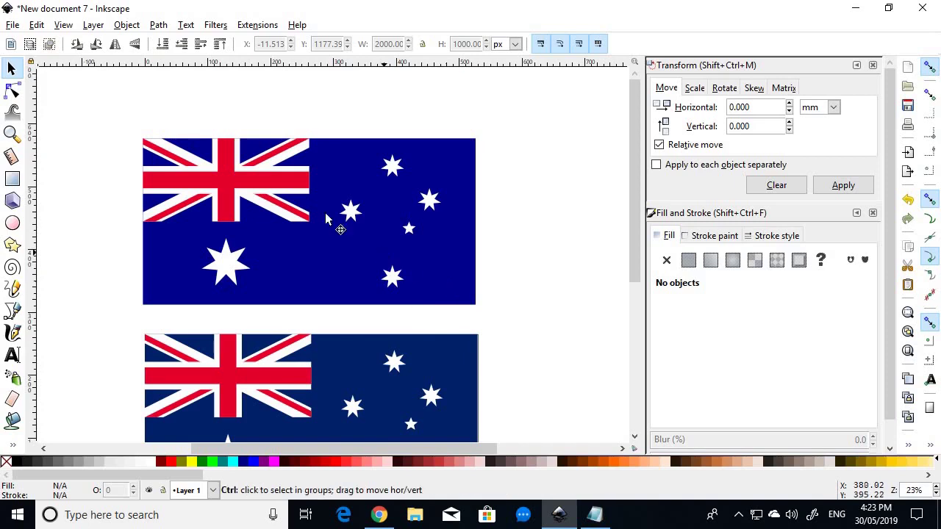
scroll(216, 152, up, 2)
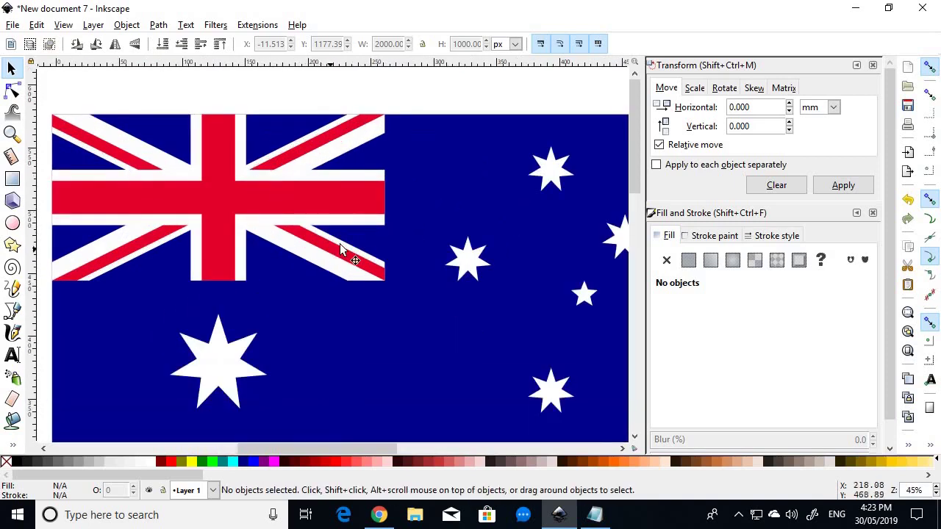
click(329, 253)
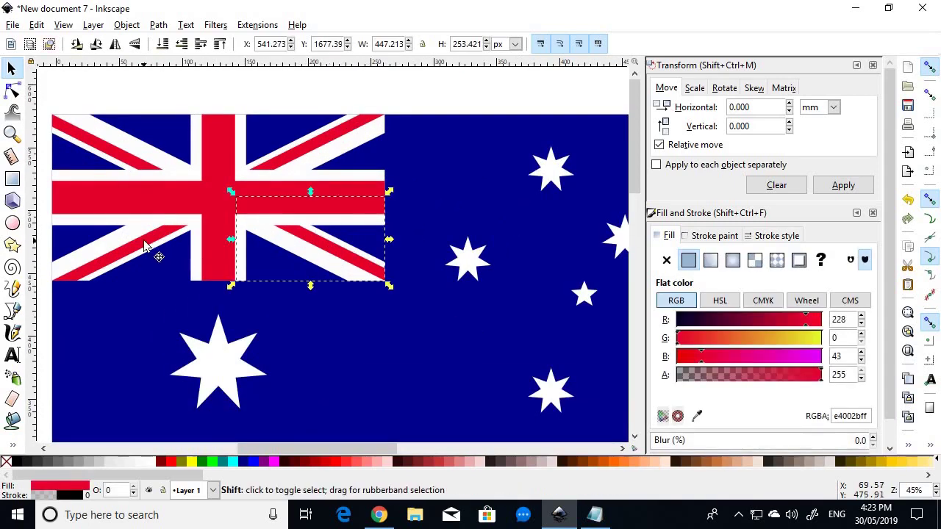
shift+click(144, 239)
shift+click(134, 164)
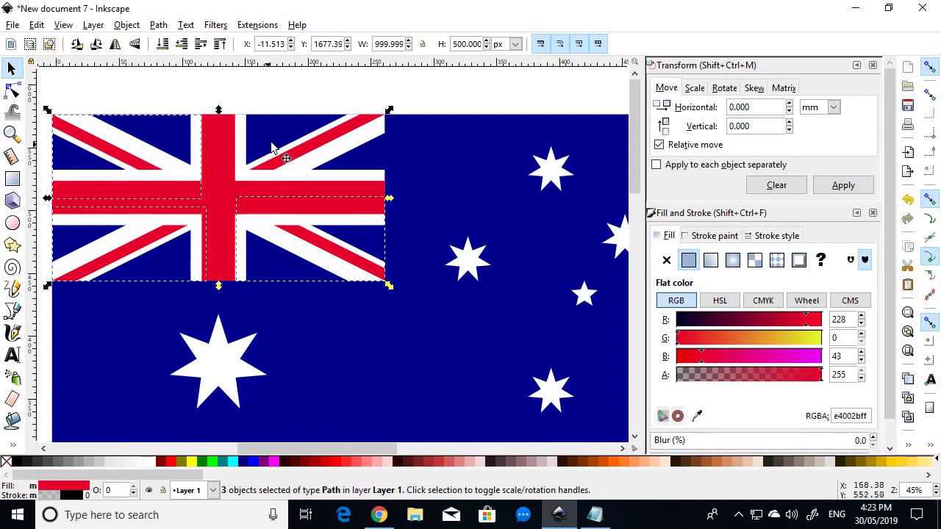
shift+click(295, 147)
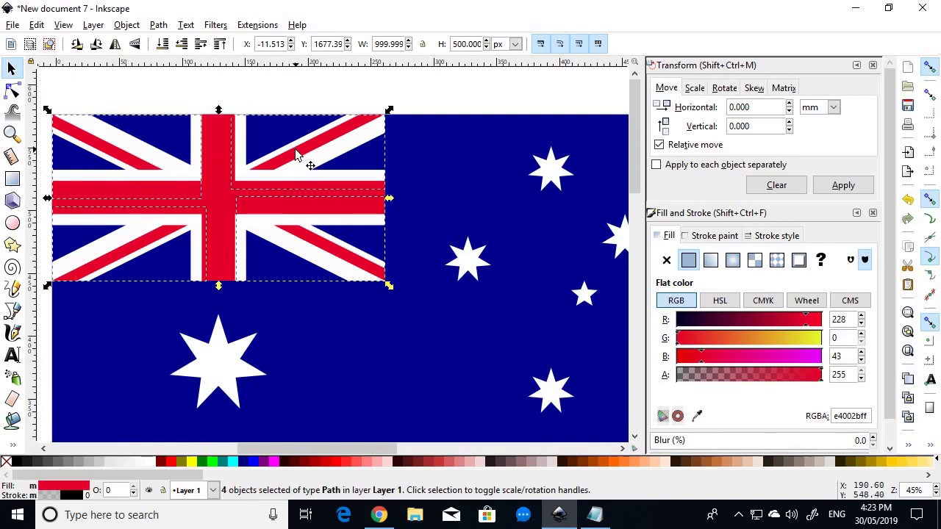
shift+click(289, 197)
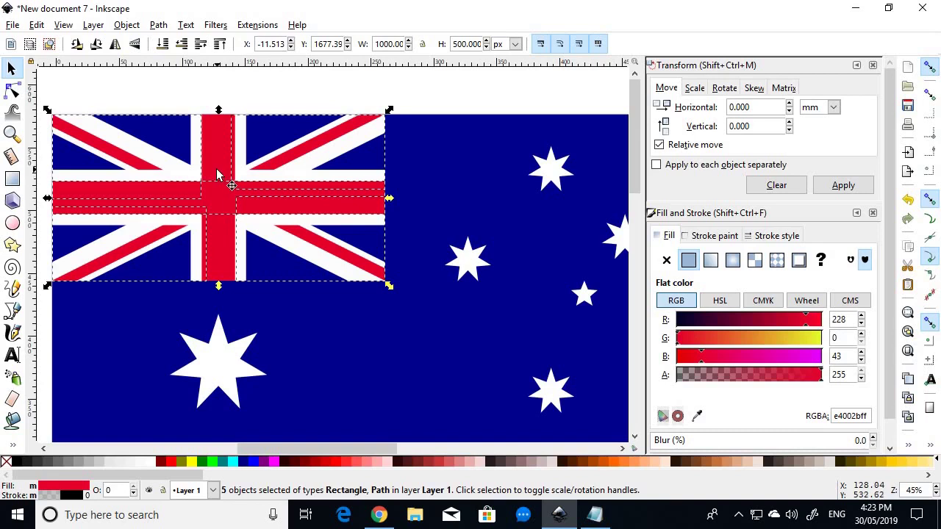
shift+click(220, 178)
key(alt+Tab)
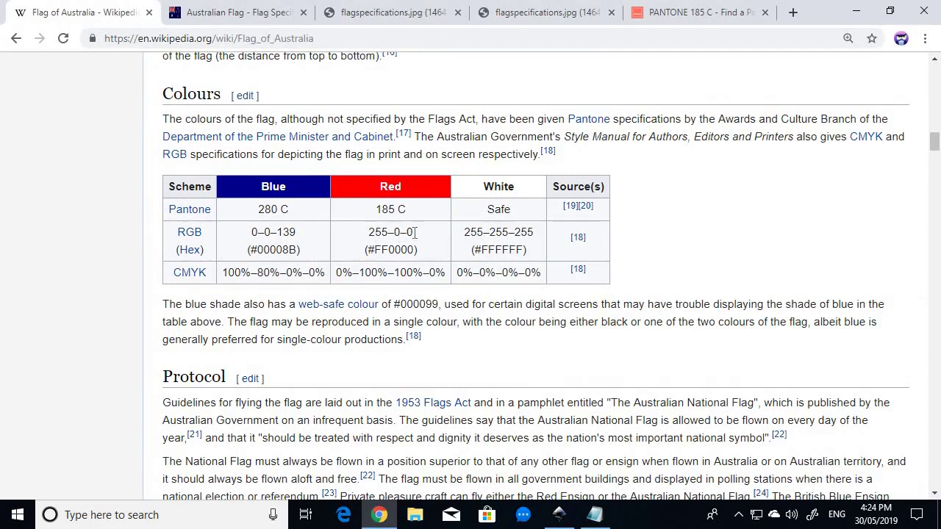
key(alt+Tab)
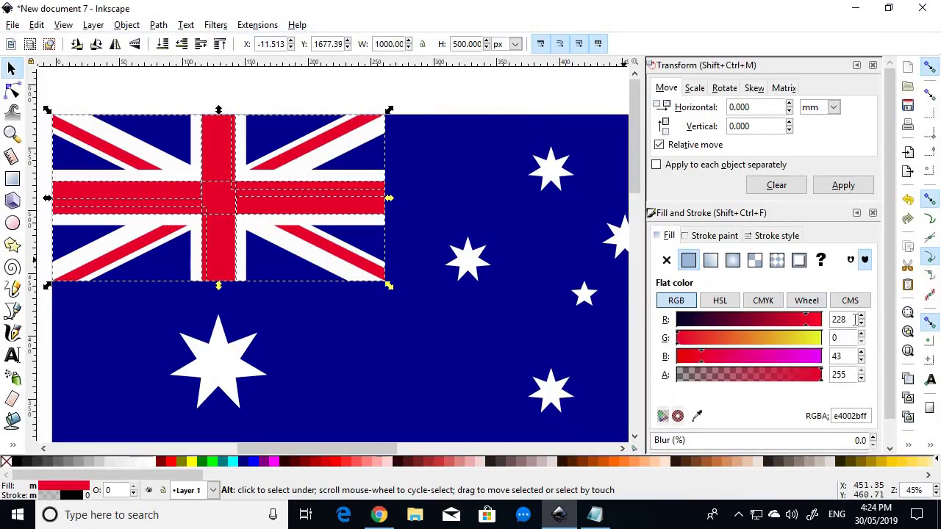
text(255)
key(Tab)
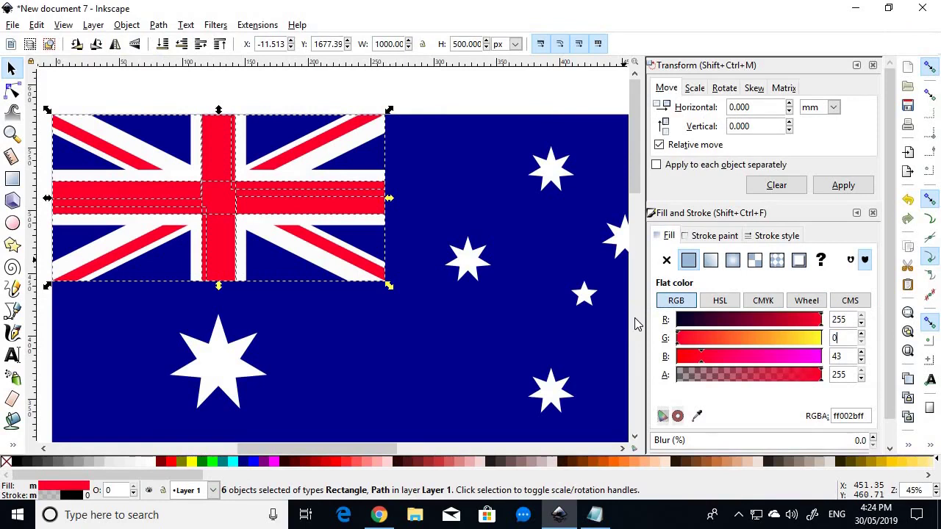
key(Tab)
text(0)
key(Tab)
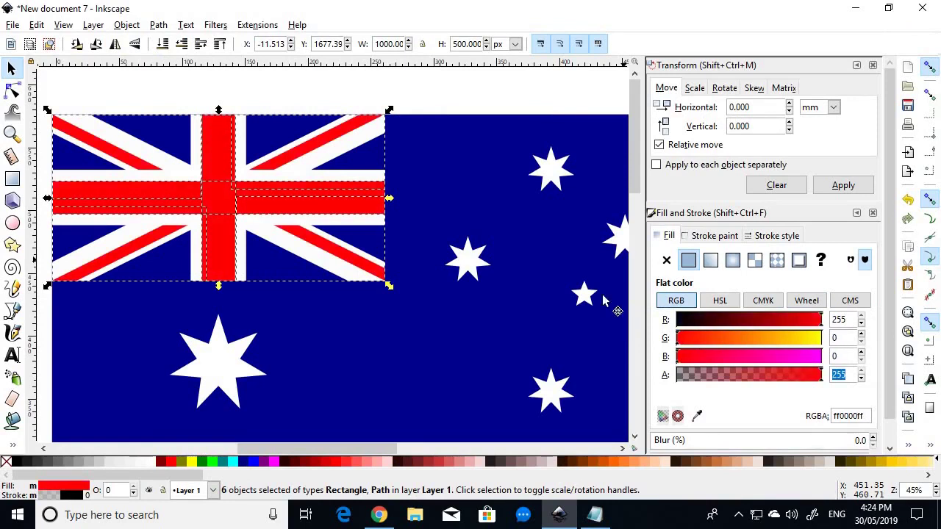
click(433, 99)
Compare the colours of the upper RGB flag with those of the lower Pantone flag
scroll(434, 98, down, 3)
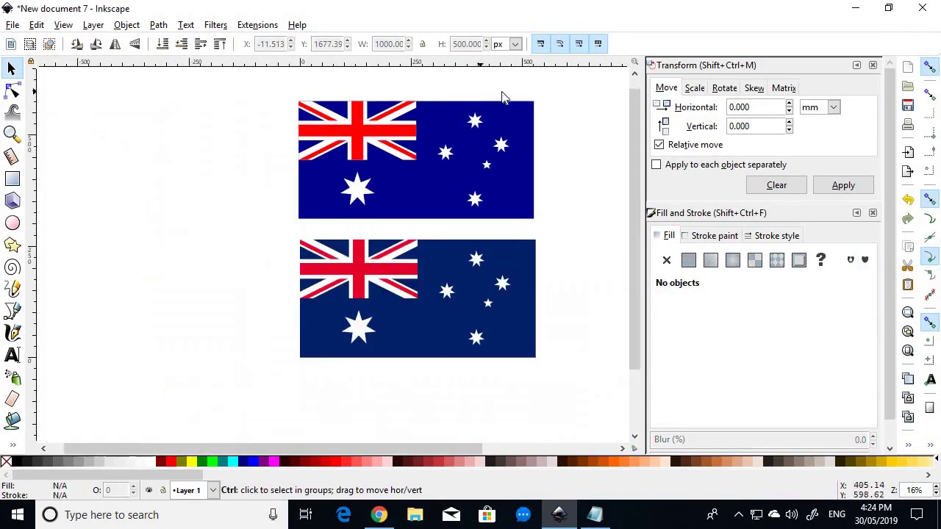
scroll(580, 132, up, 1)
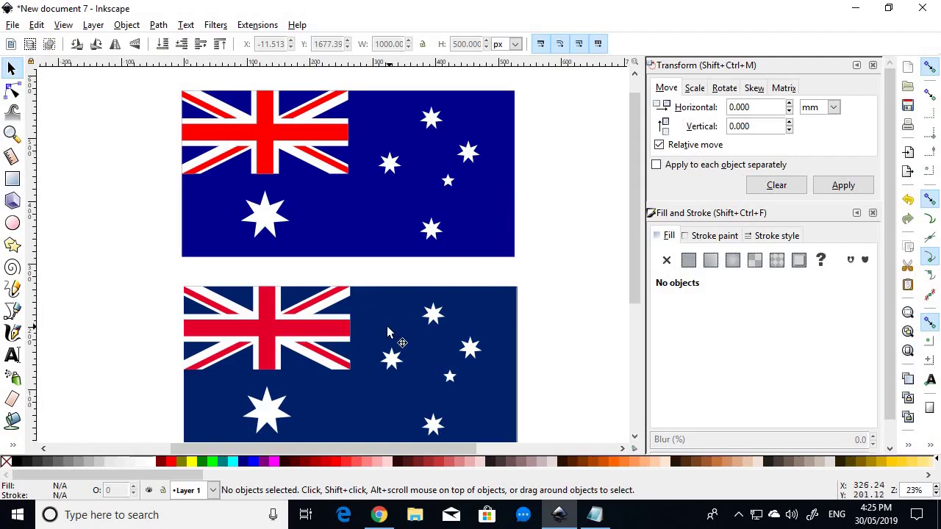
scroll(388, 334, down, 2)
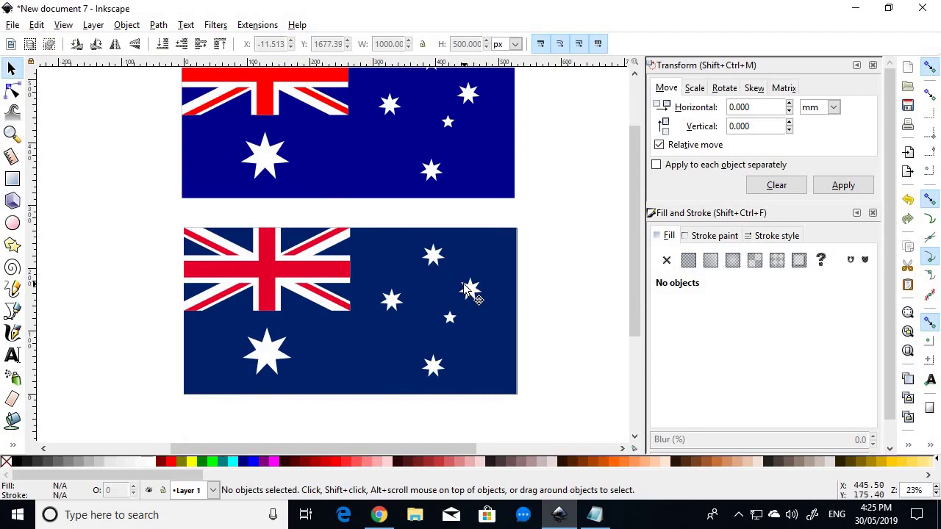
scroll(441, 276, up, 2)
scroll(452, 331, down, 2)
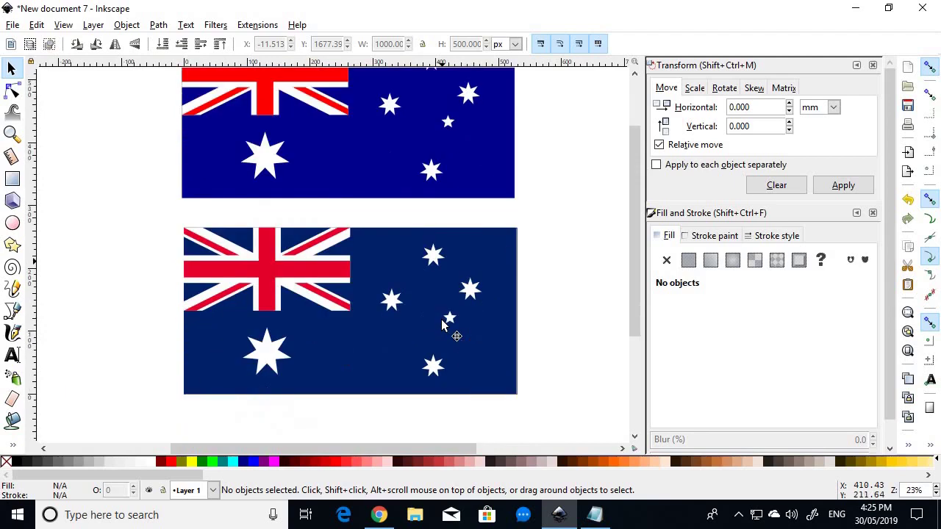
scroll(441, 324, up, 2)
ctrl+scroll(478, 190, down, 1)
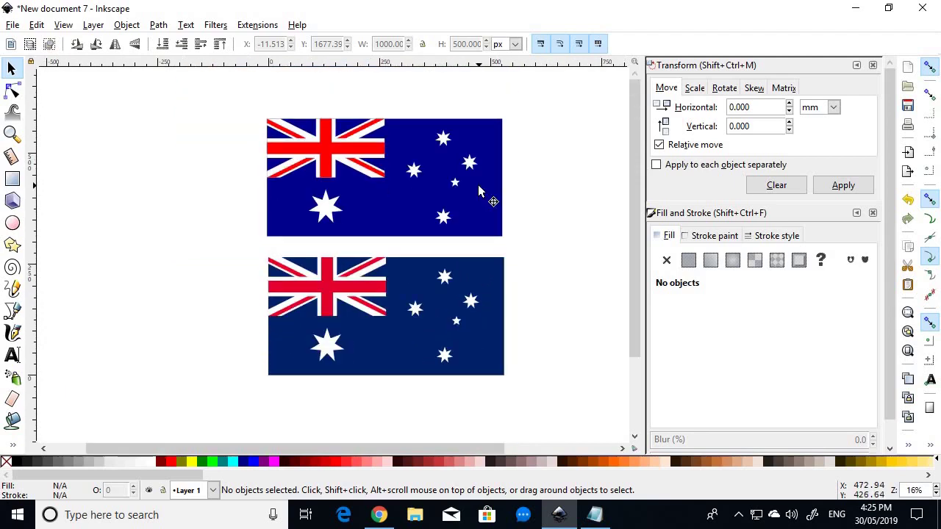